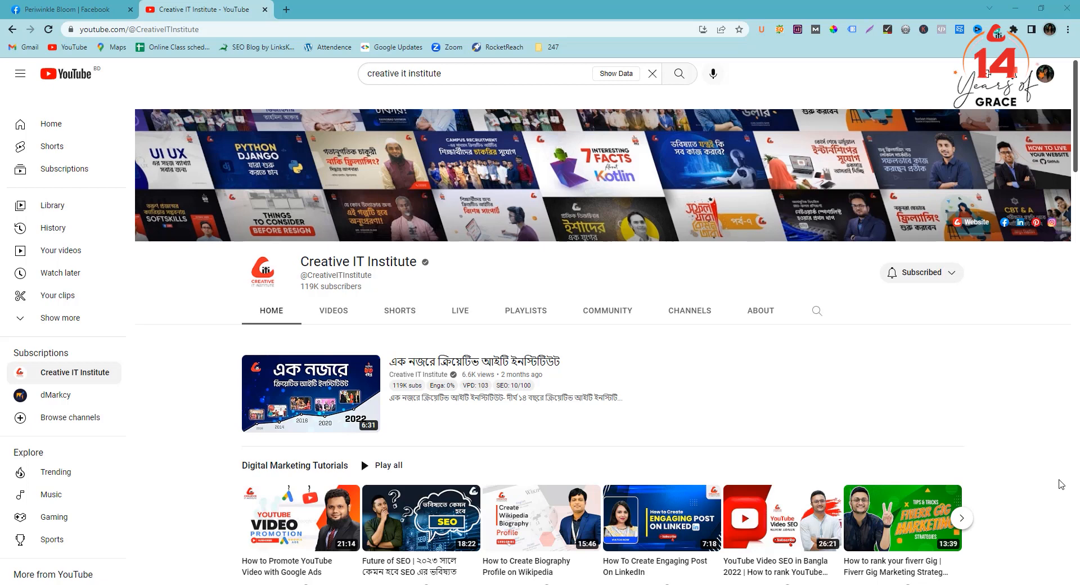
Step: Switch to the Weekend Kitchen By sisters Facebook page and look through its additional page sections for a shop
mouse_move(495, 531)
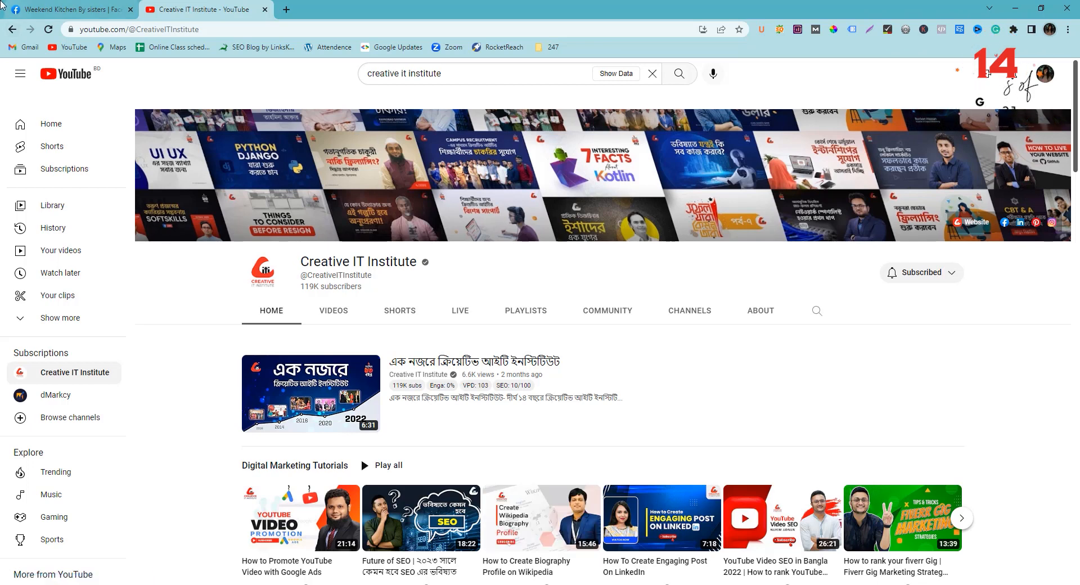
click(25, 6)
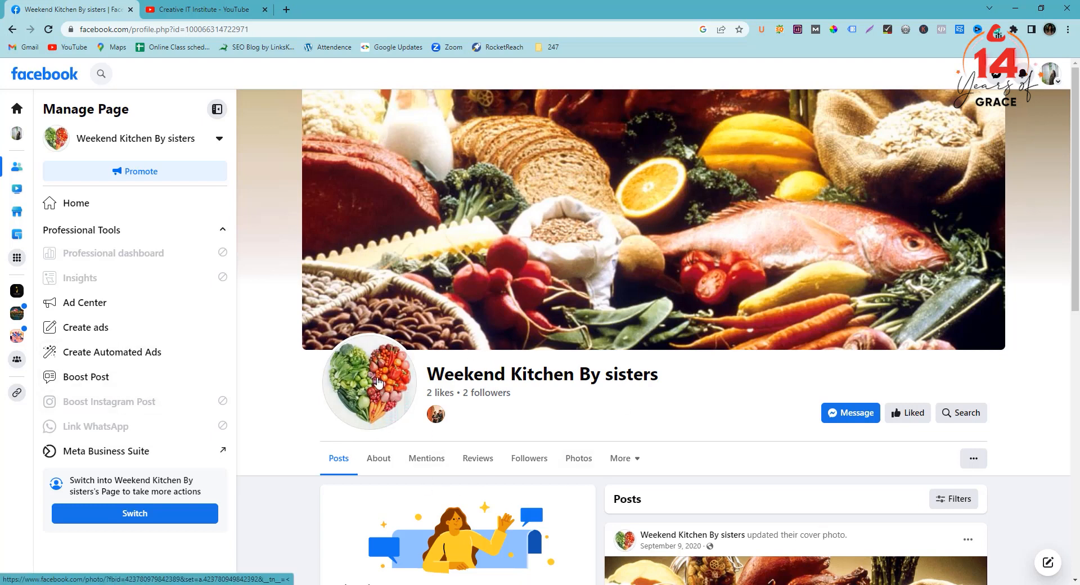
click(640, 458)
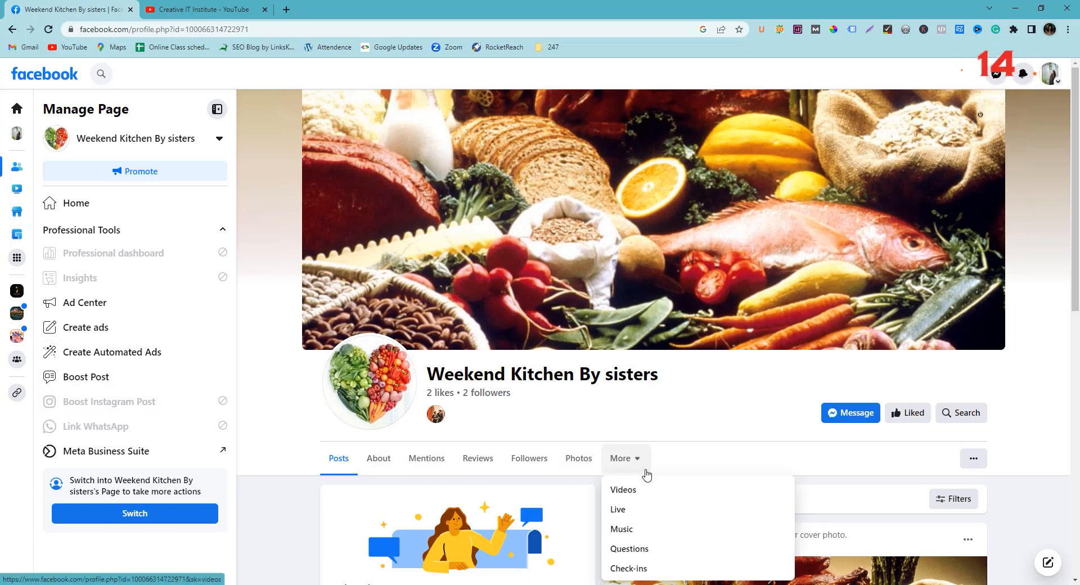
scroll(615, 499, down, 1)
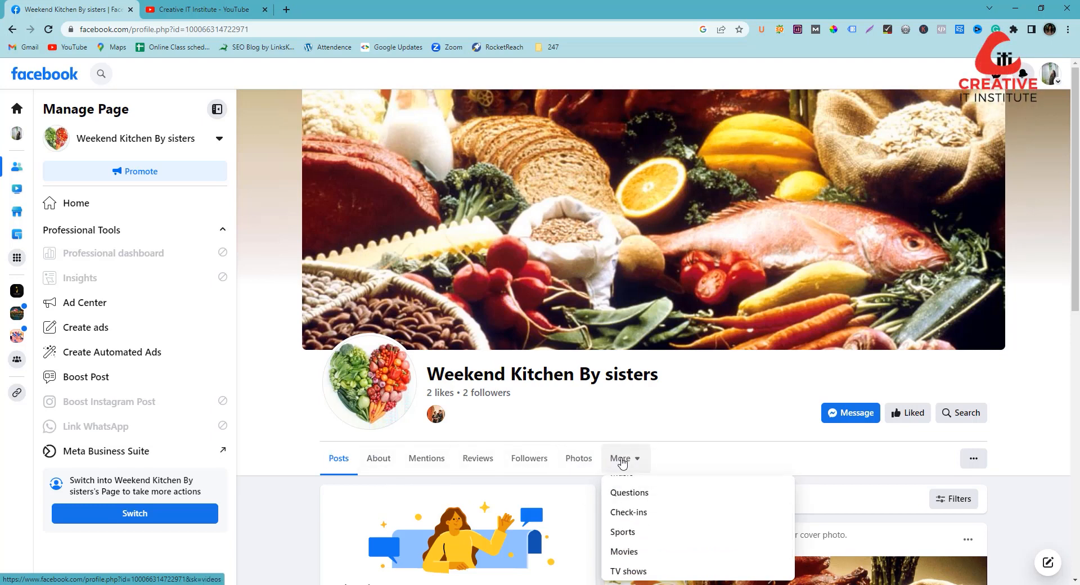
scroll(647, 509, up, 1)
scroll(641, 500, down, 2)
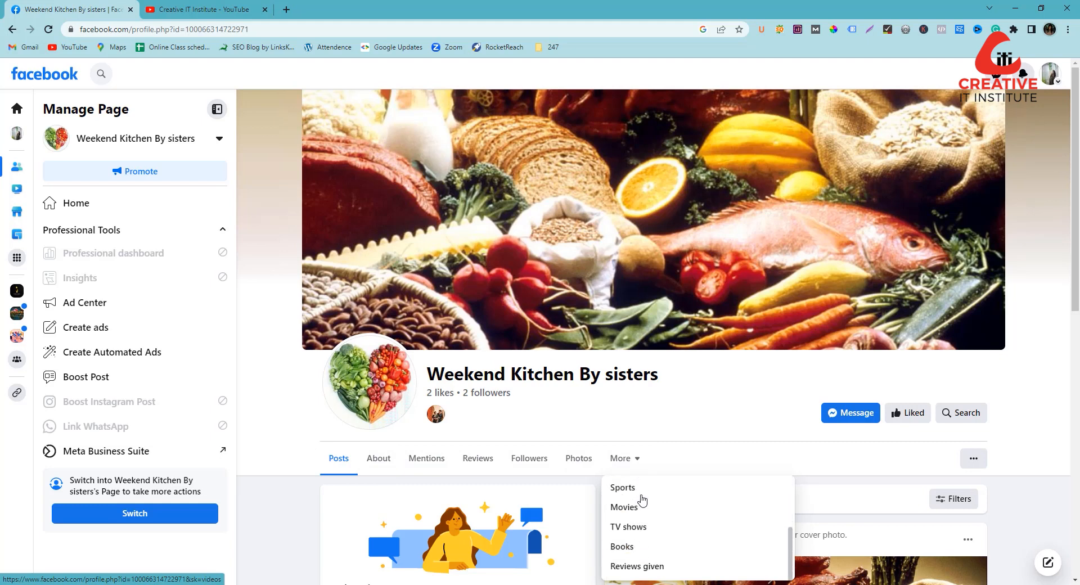
scroll(644, 564, up, 3)
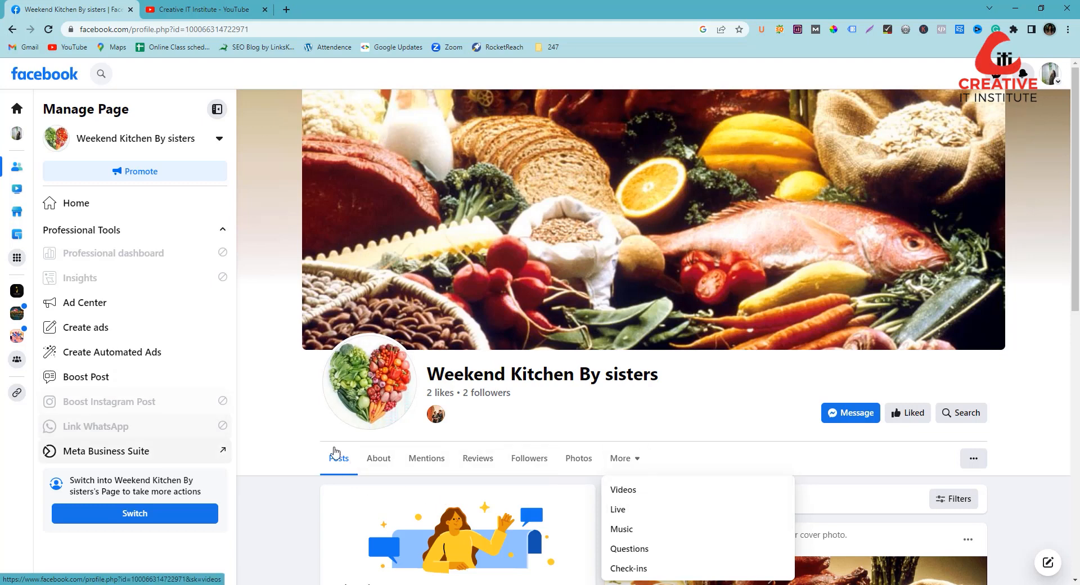
Step: Open Meta Business Suite for the page, dismiss the goal selection prompt, and go to Commerce Manager
click(121, 452)
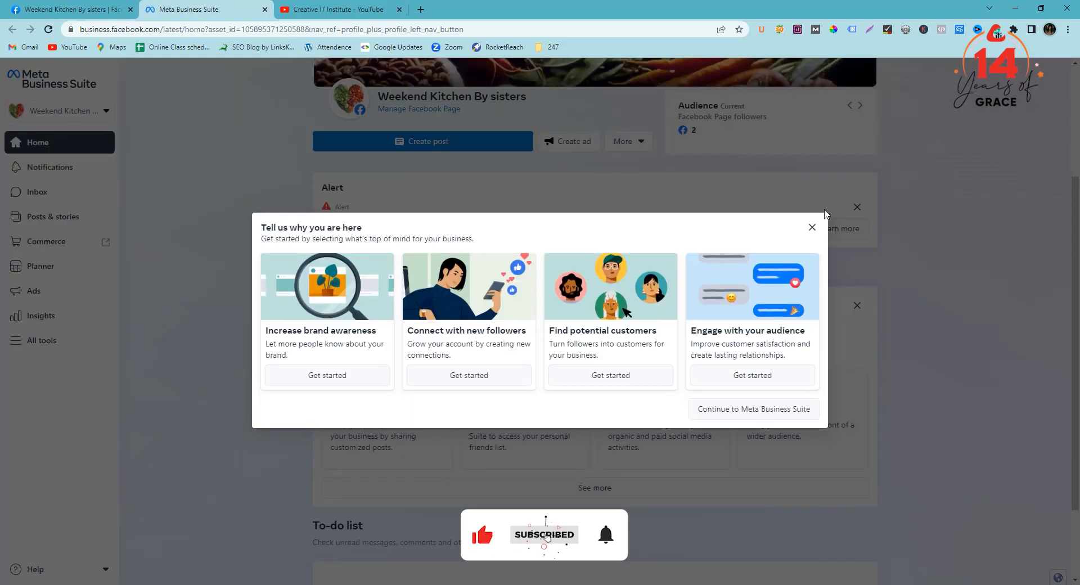
click(812, 227)
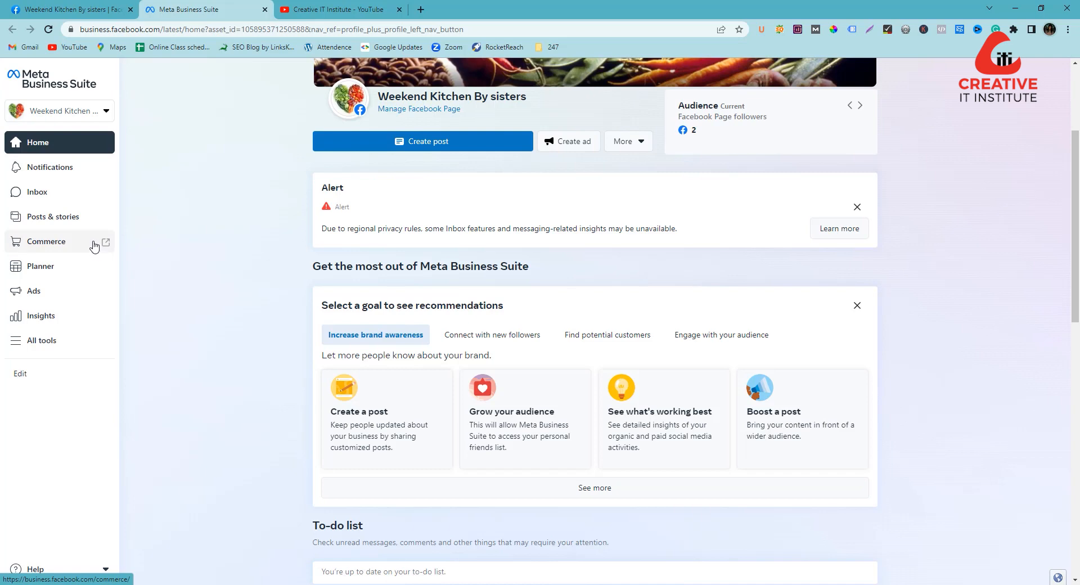
click(94, 246)
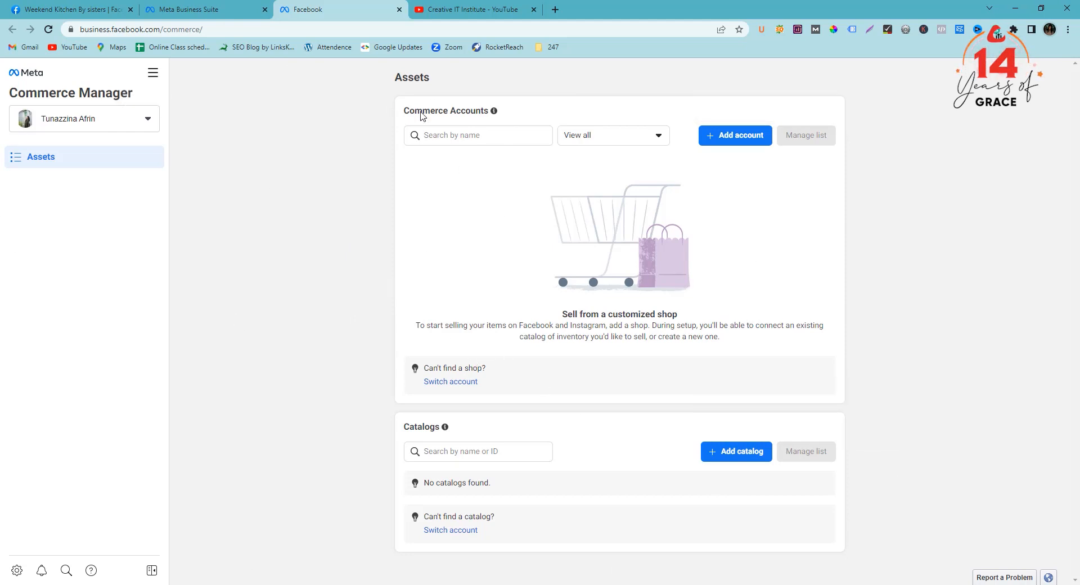
Step: Start adding a commerce account and continue past the shop introduction to the shop overview
click(743, 143)
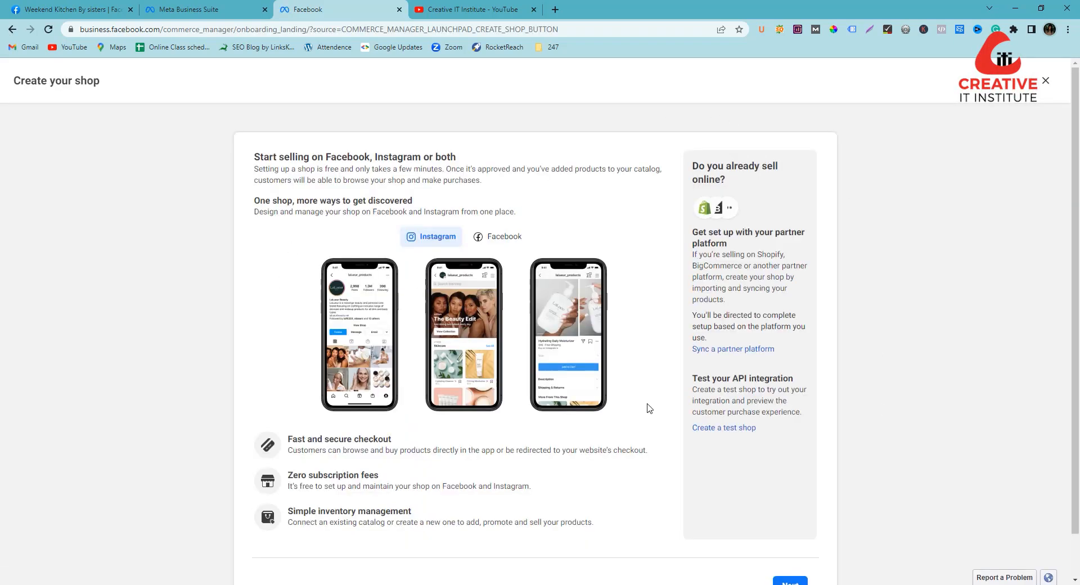
scroll(390, 361, down, 1)
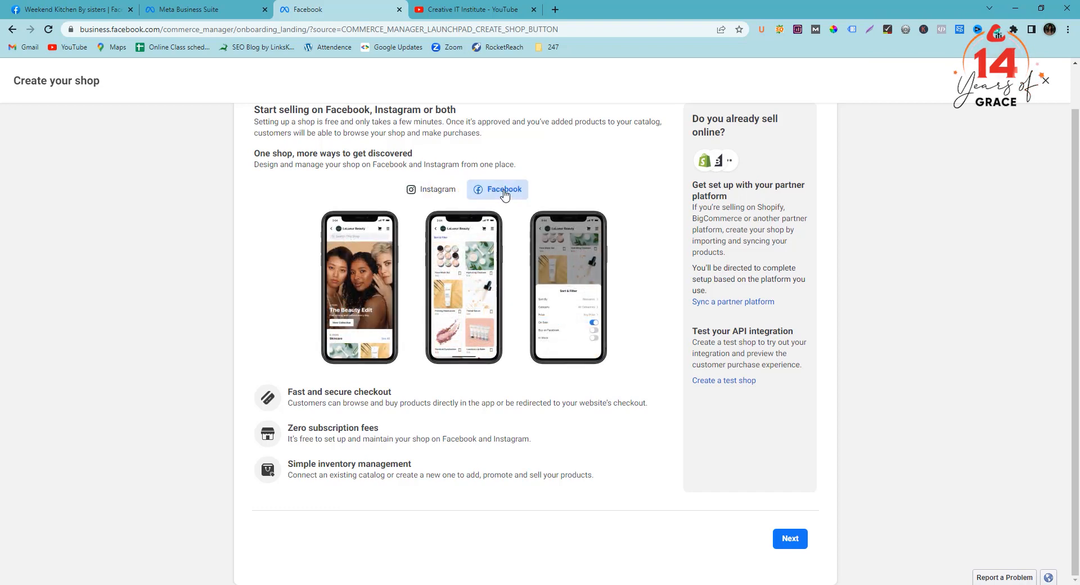
click(798, 539)
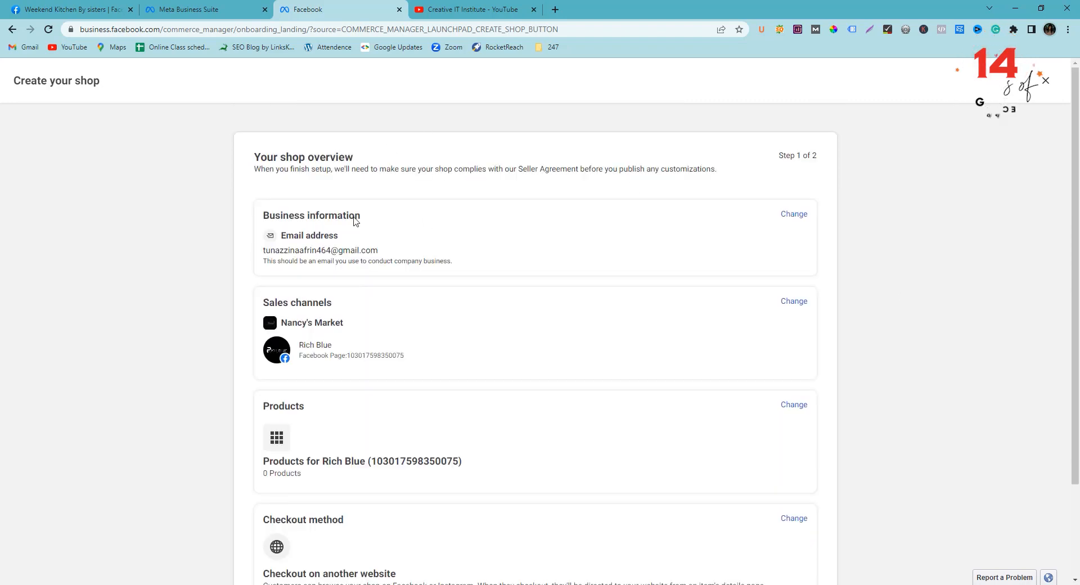
Step: Review the shop overview and submit the prefilled email address in the business information
scroll(379, 447, down, 1)
scroll(383, 475, down, 1)
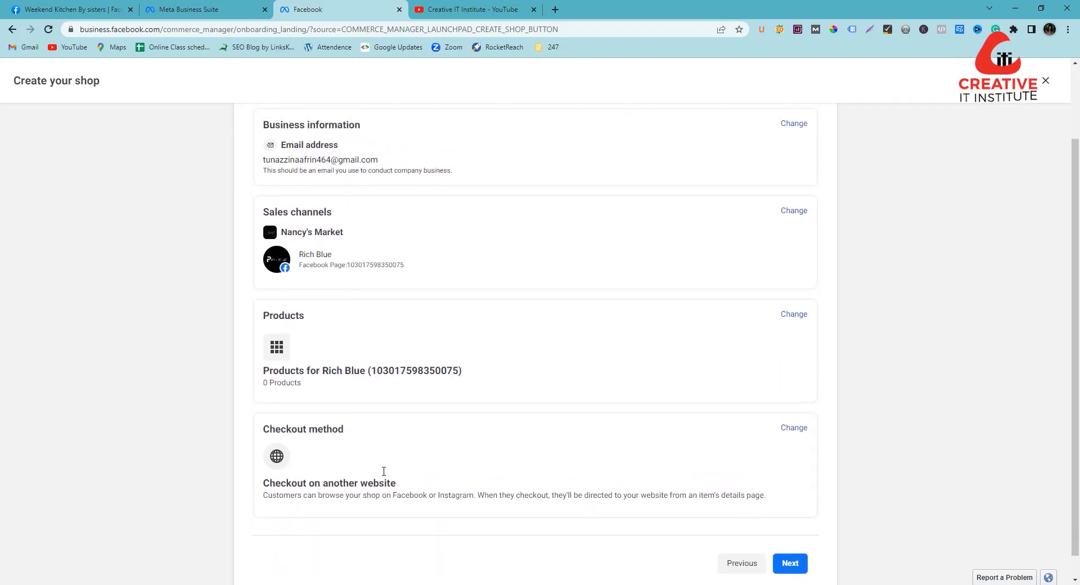
scroll(3, 138, up, 2)
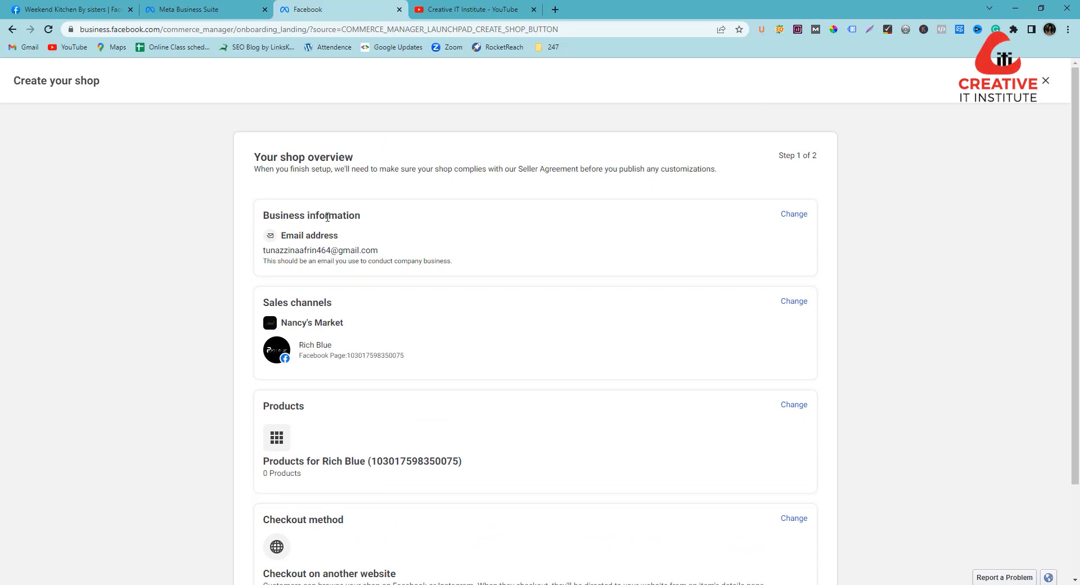
click(793, 217)
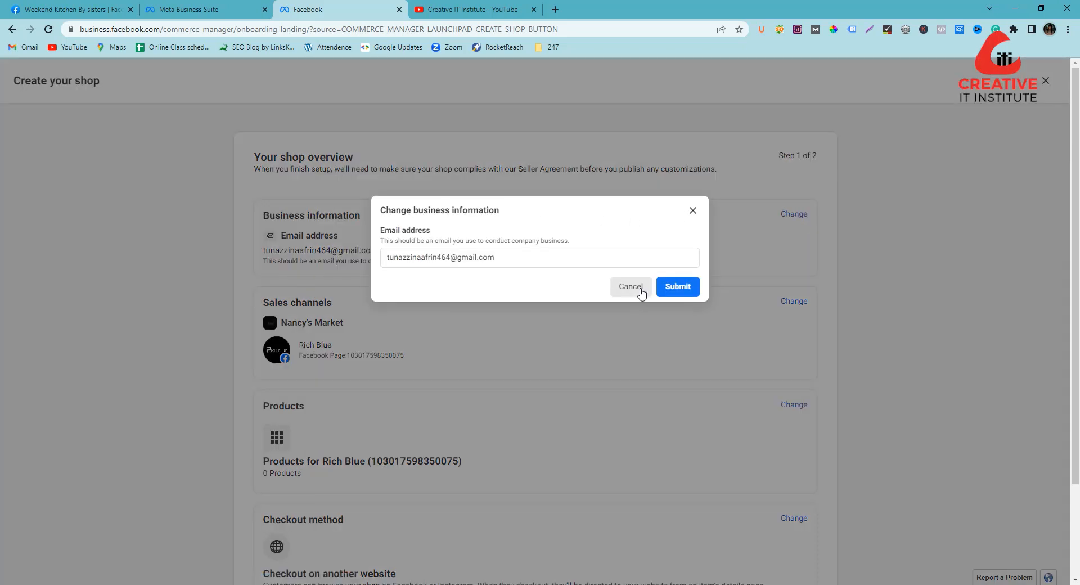
click(693, 290)
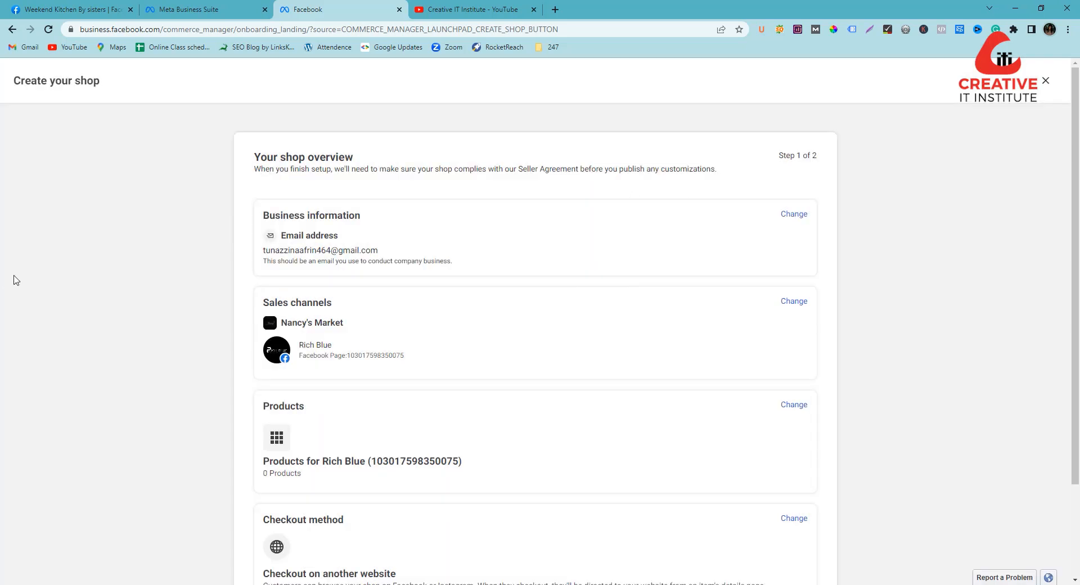
Step: Change the shop's sales channel to the Weekend Kitchen By sisters page, showing all accounts to find it, and continue
click(802, 304)
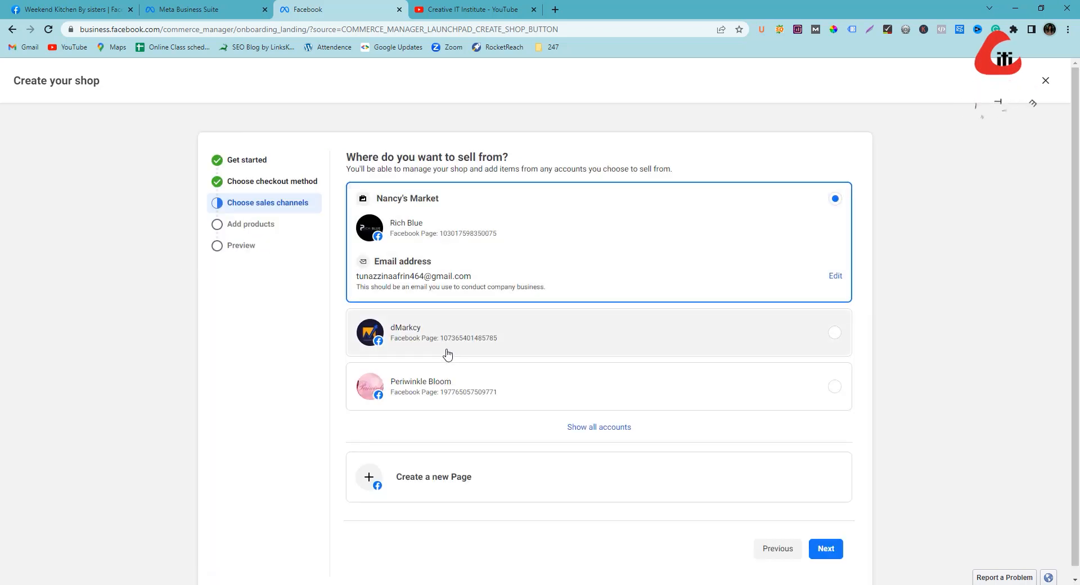
click(618, 428)
scroll(618, 431, down, 2)
scroll(618, 430, down, 2)
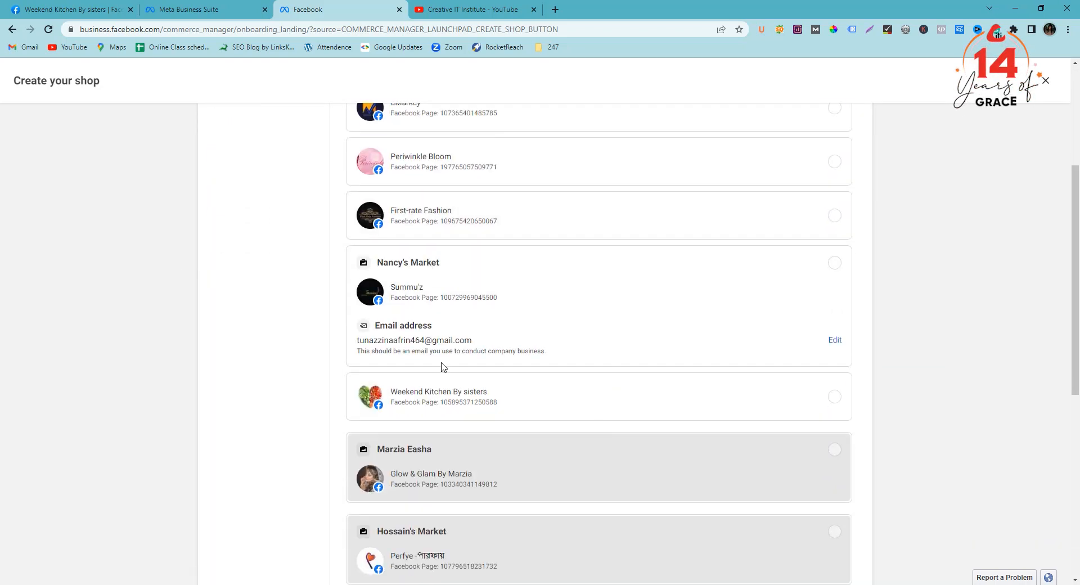
click(492, 405)
scroll(593, 419, down, 8)
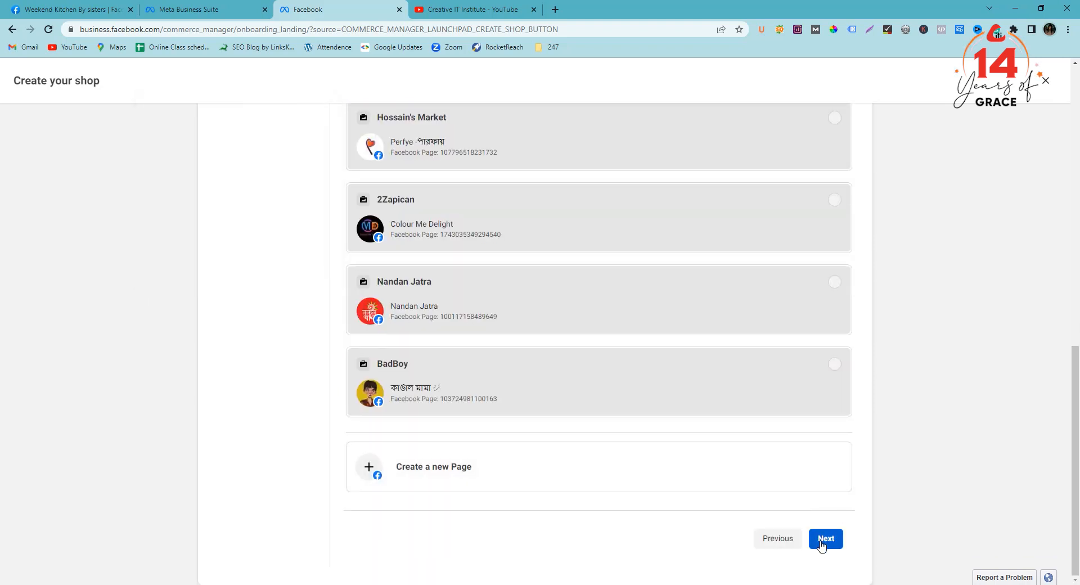
click(822, 539)
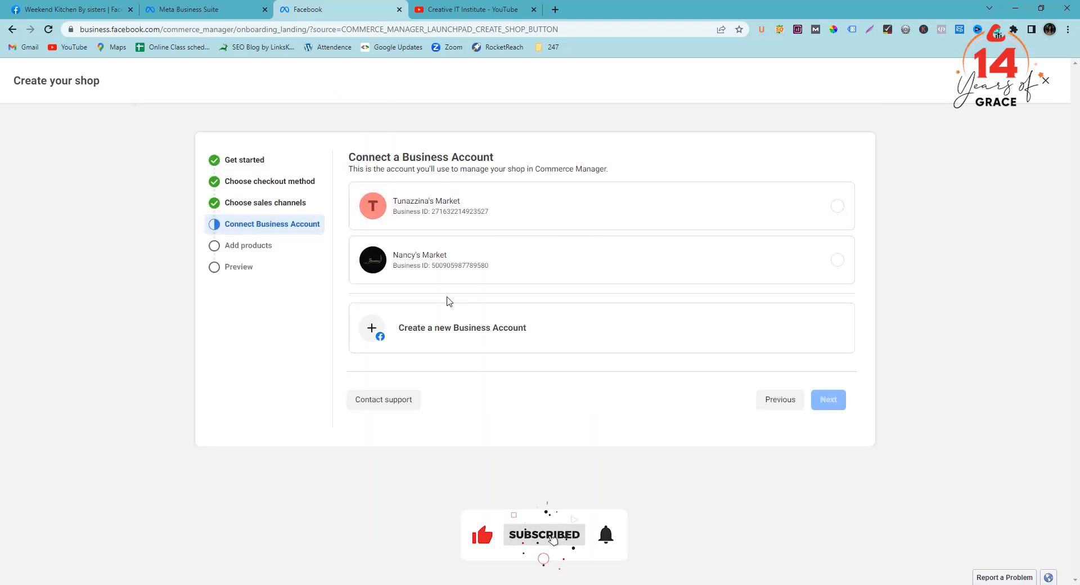
Step: Connect the first listed business account to the shop and submit the business email address to confirm it
click(442, 226)
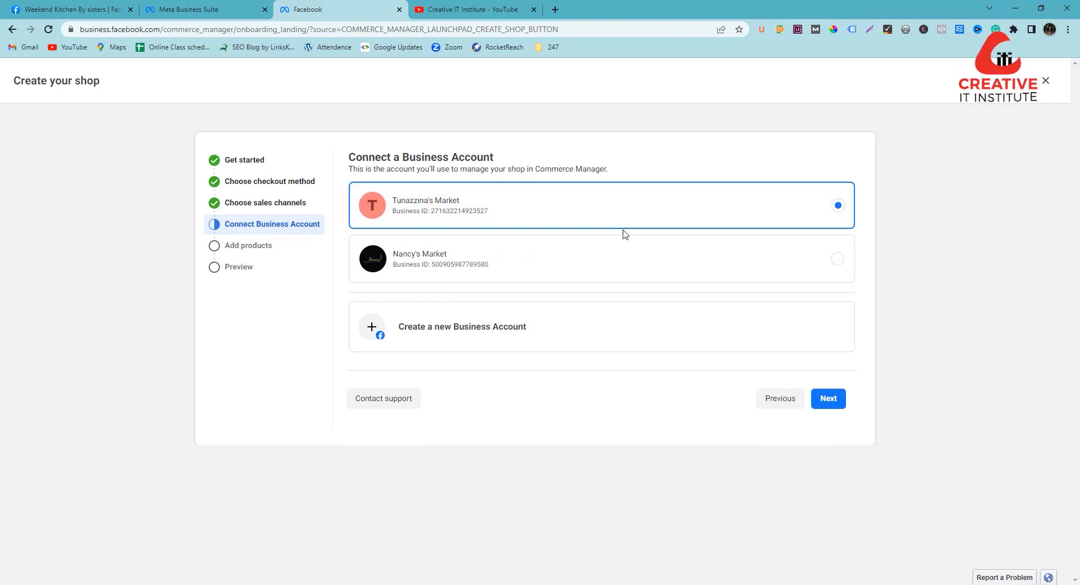
click(829, 399)
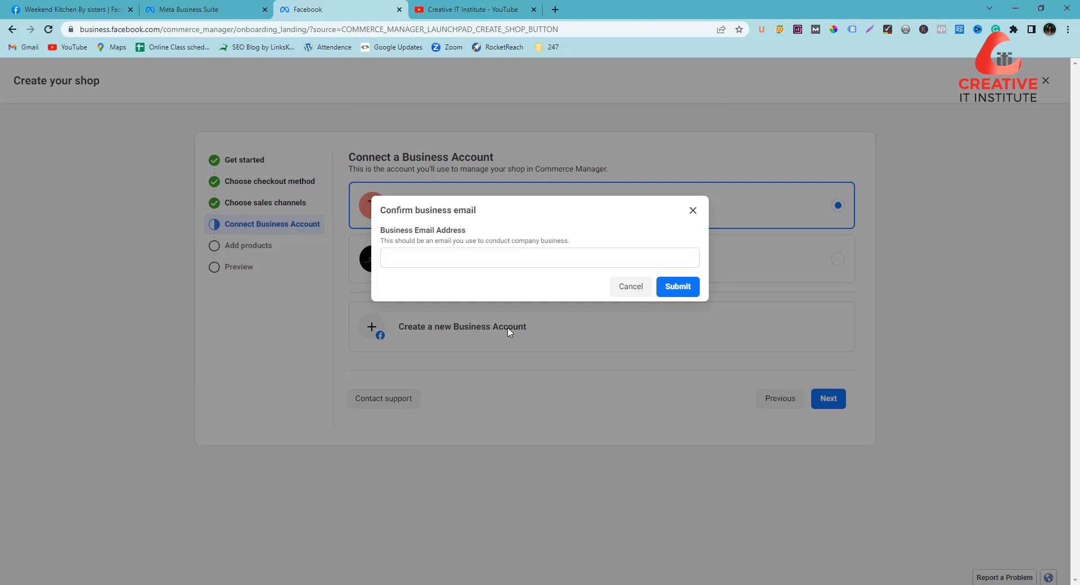
click(417, 255)
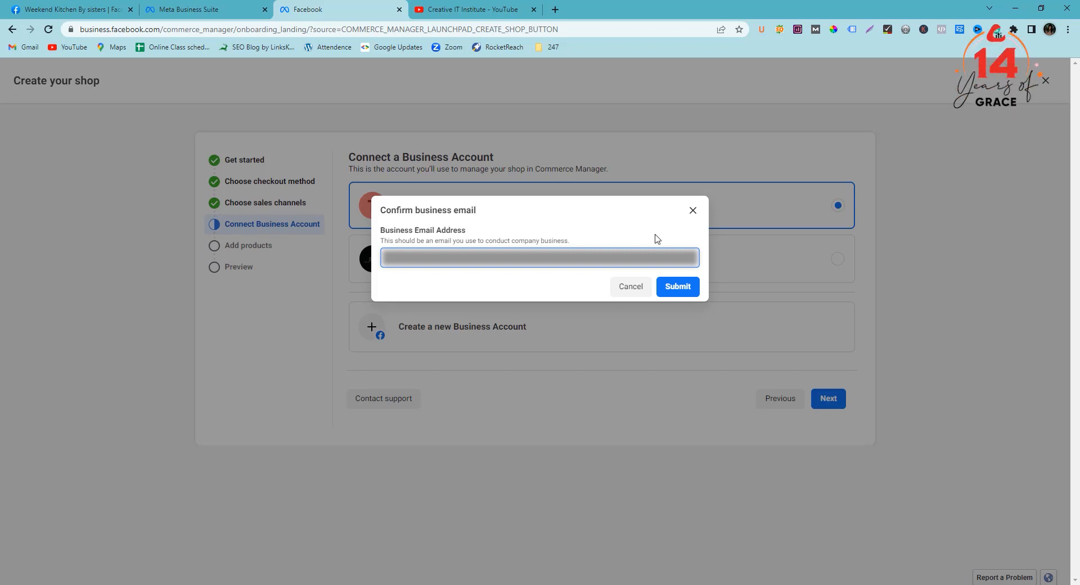
click(678, 287)
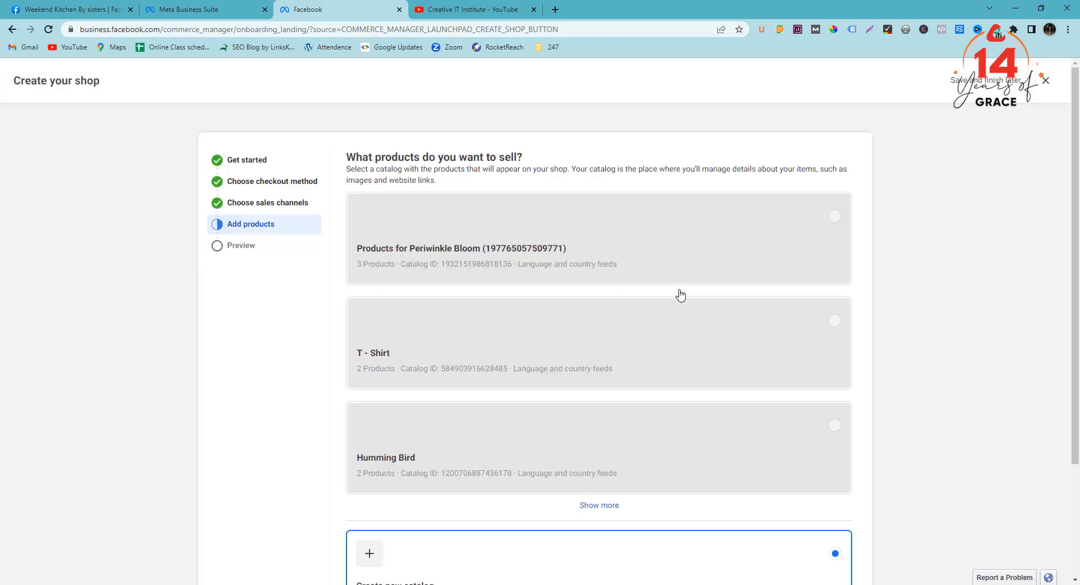
Step: Create a new product catalog named "Homemade Food" for the shop and continue to the preview
scroll(490, 400, down, 2)
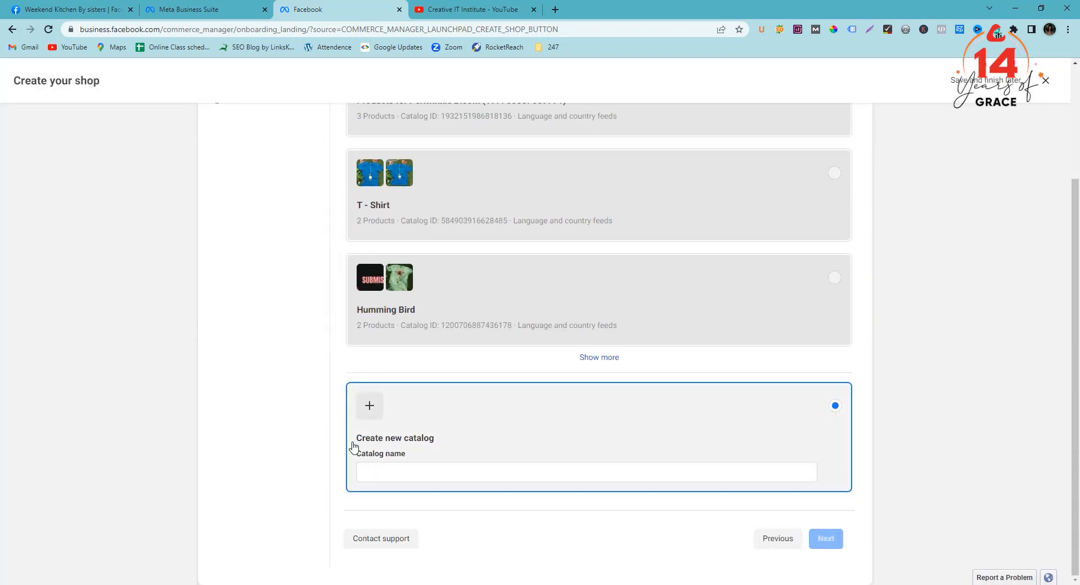
scroll(400, 490, up, 2)
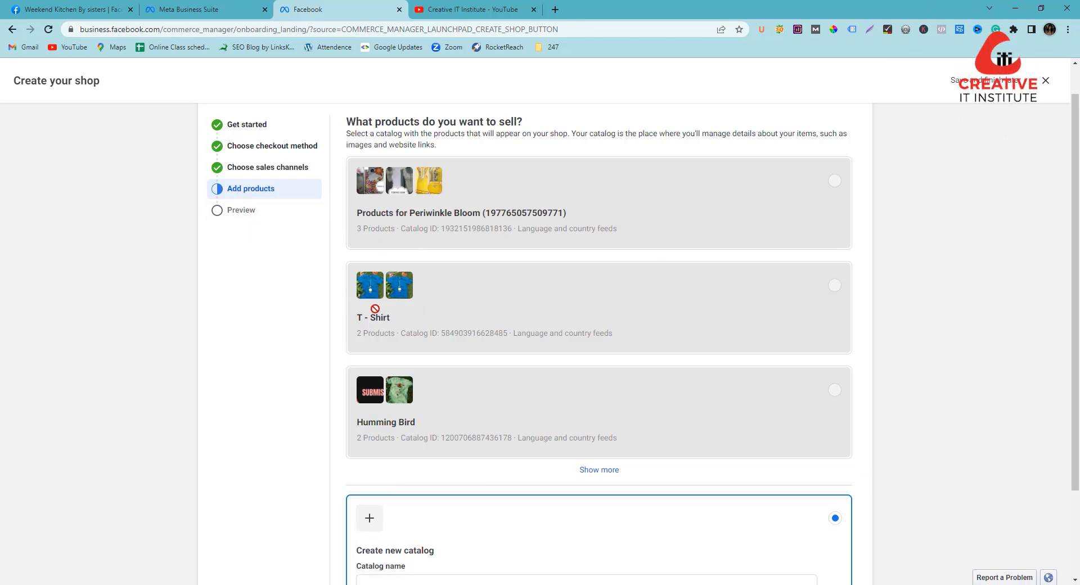
scroll(368, 362, down, 2)
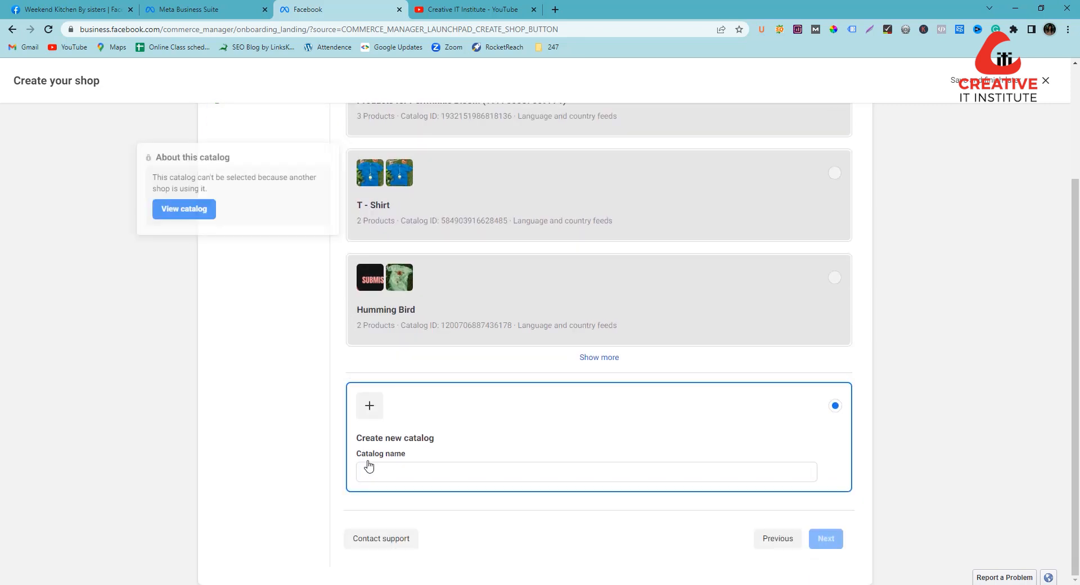
click(375, 473)
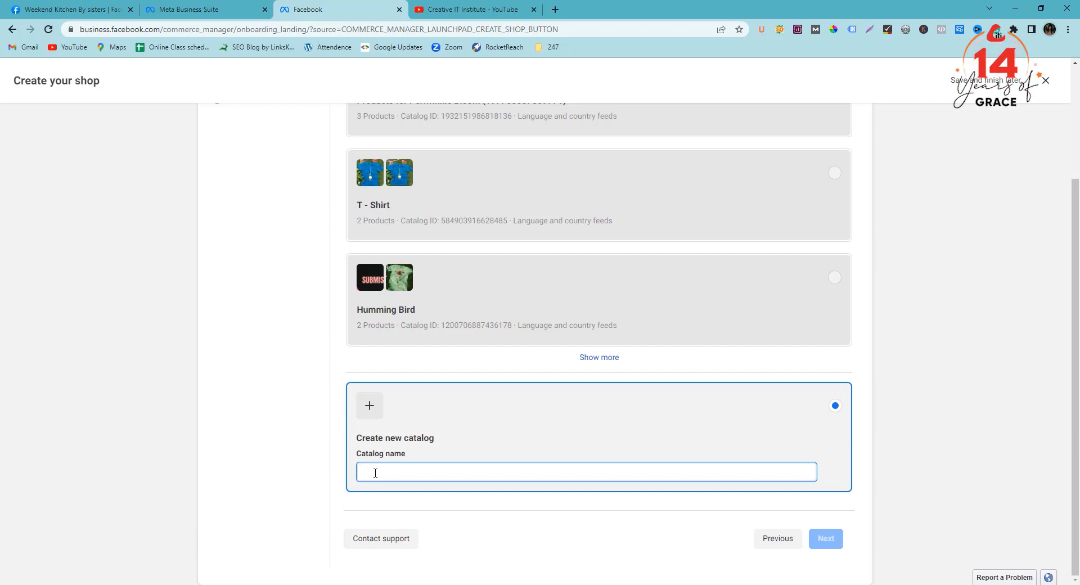
text(F)
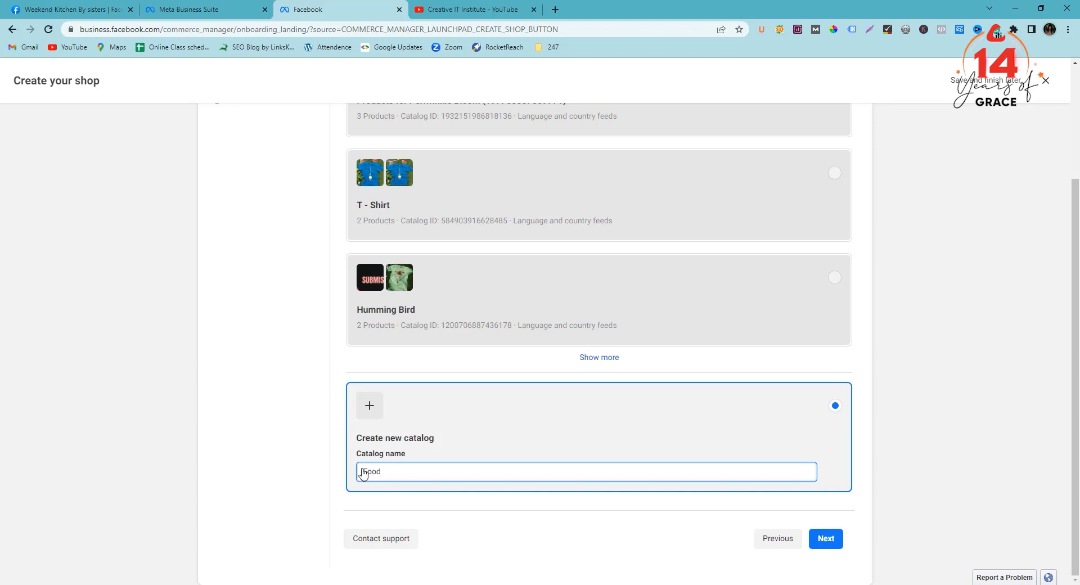
text(ood)
click(361, 471)
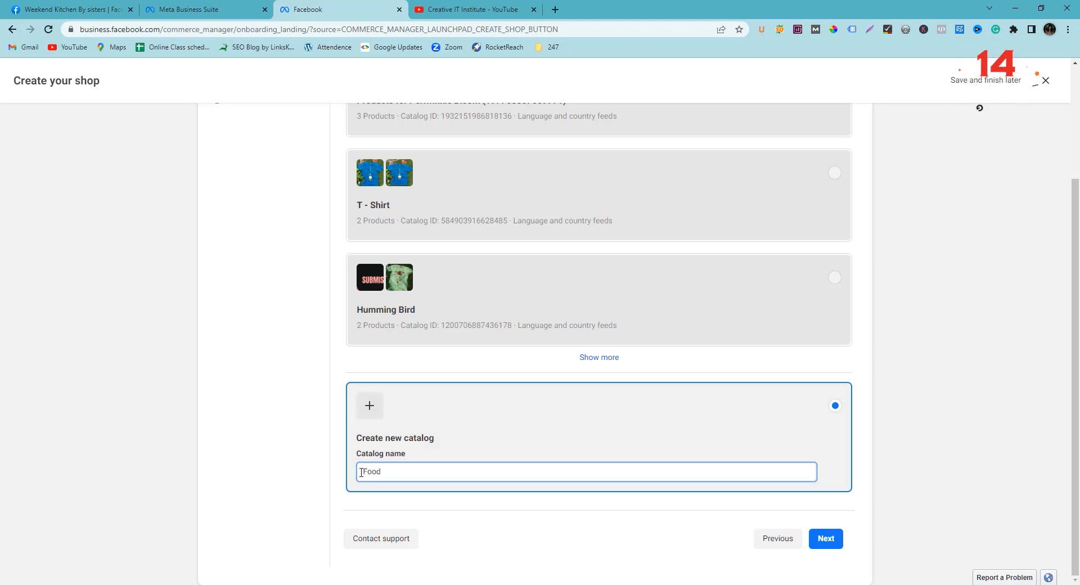
text(Homemade)
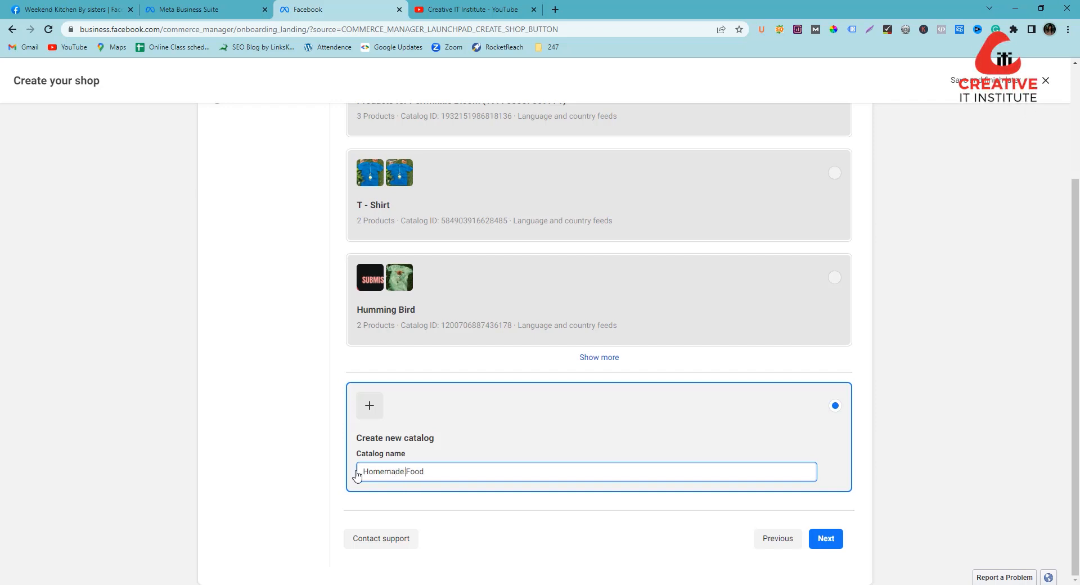
click(823, 539)
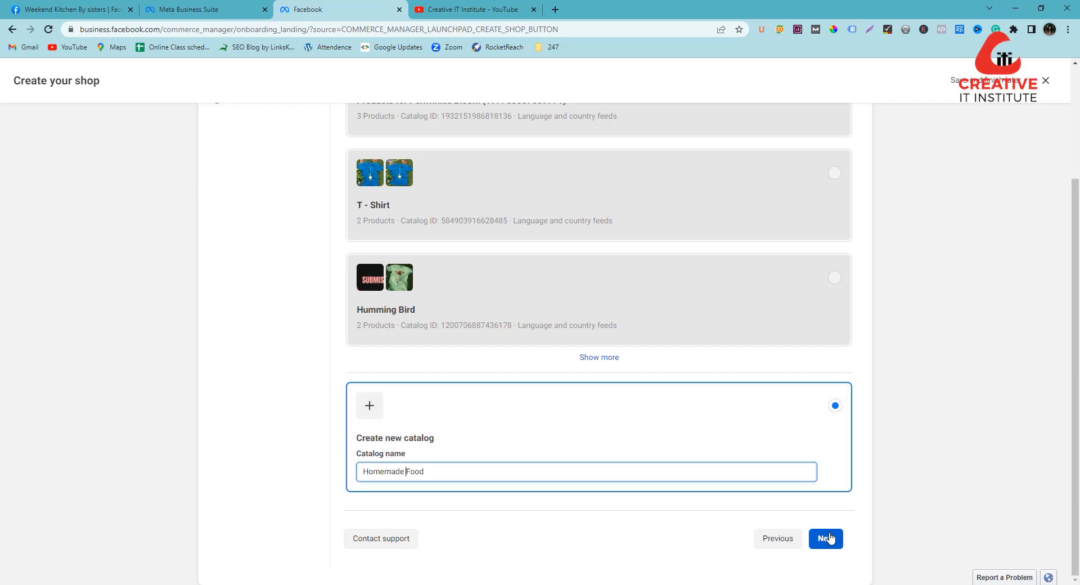
Step: Review the shop overview and agree to the Seller Agreement for submitting the shop for review
scroll(431, 546, up, 1)
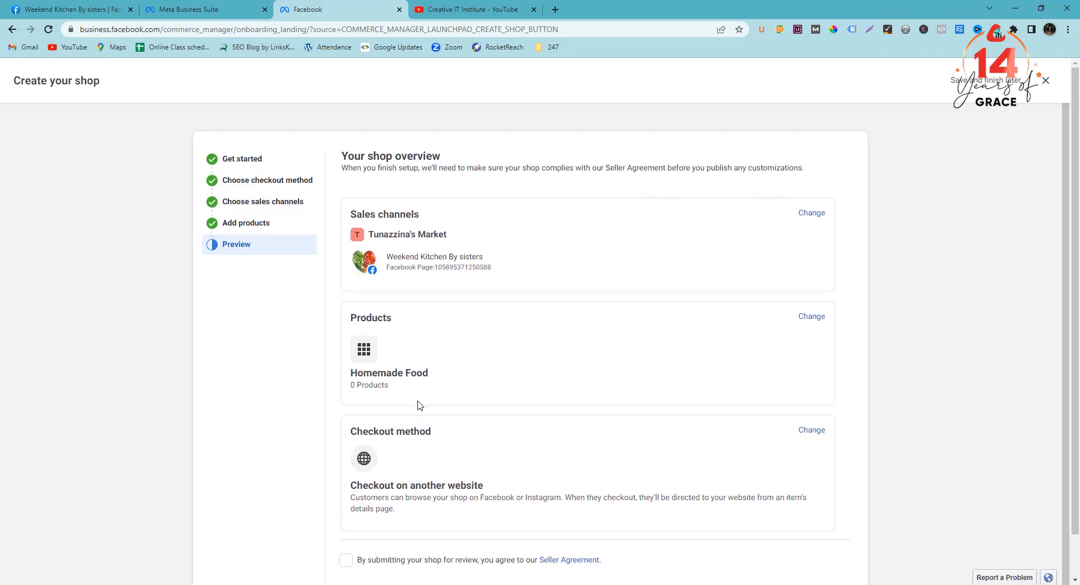
scroll(417, 410, down, 1)
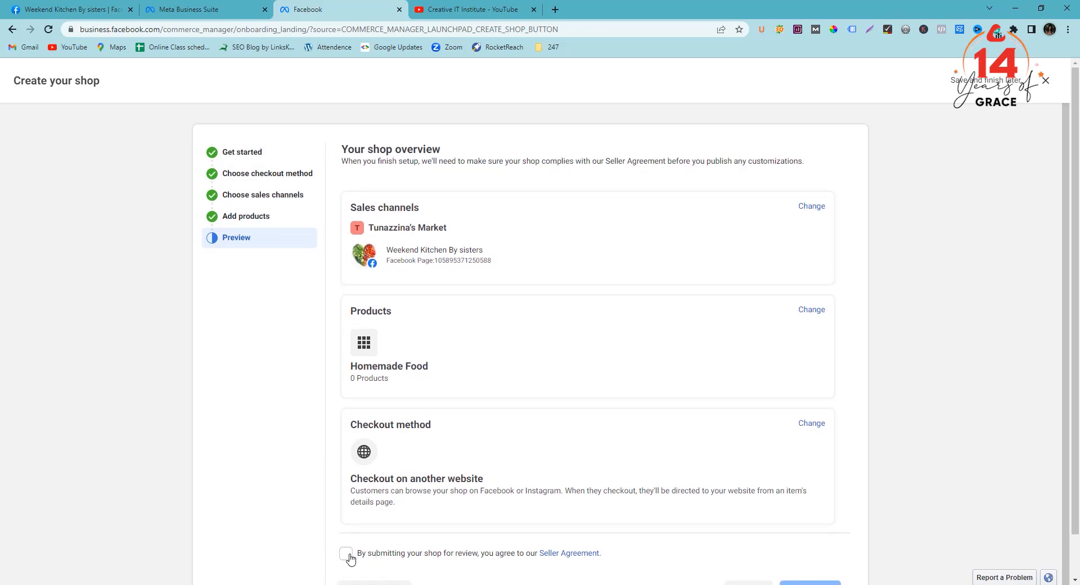
scroll(442, 526, down, 1)
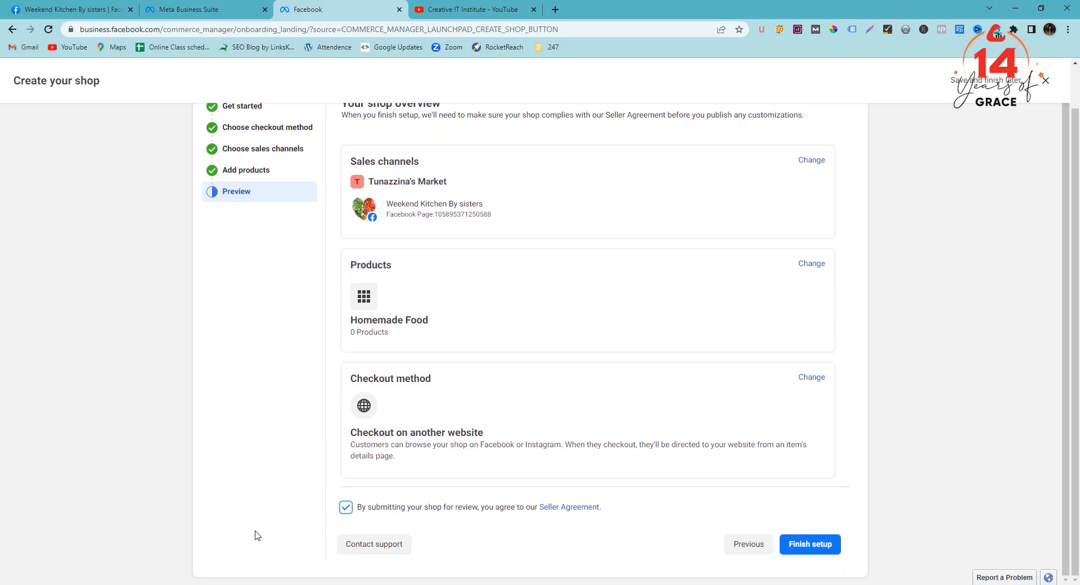
Step: Finish the shop setup and start adding items to the catalog with the Manual option
click(807, 544)
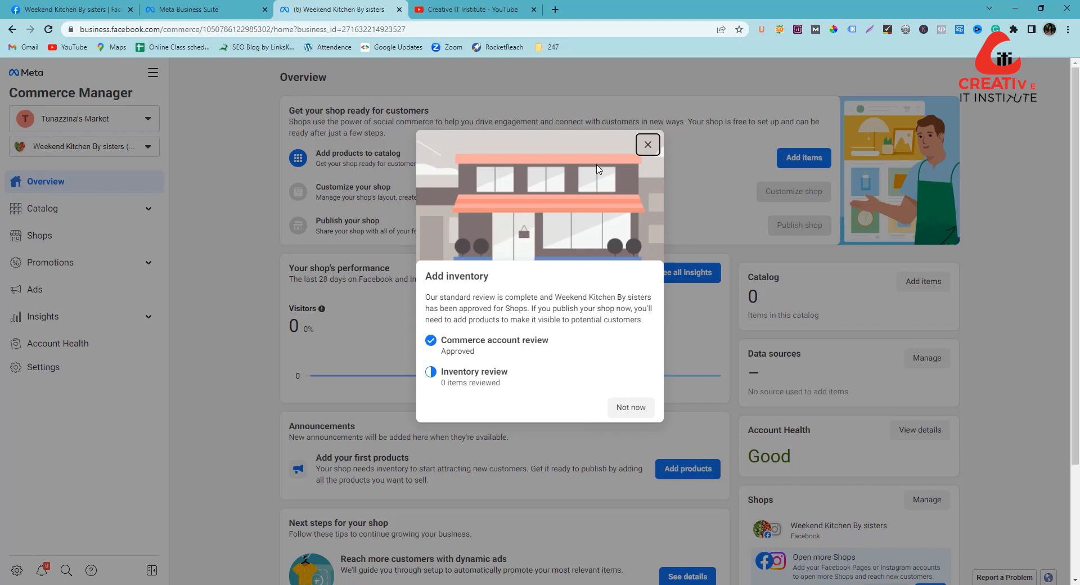
click(647, 145)
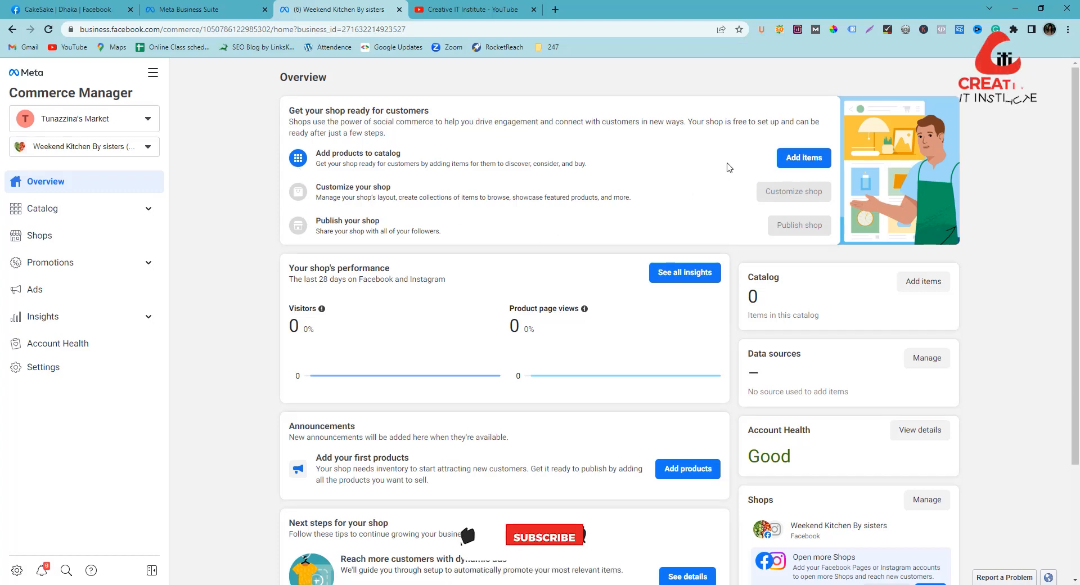
click(798, 162)
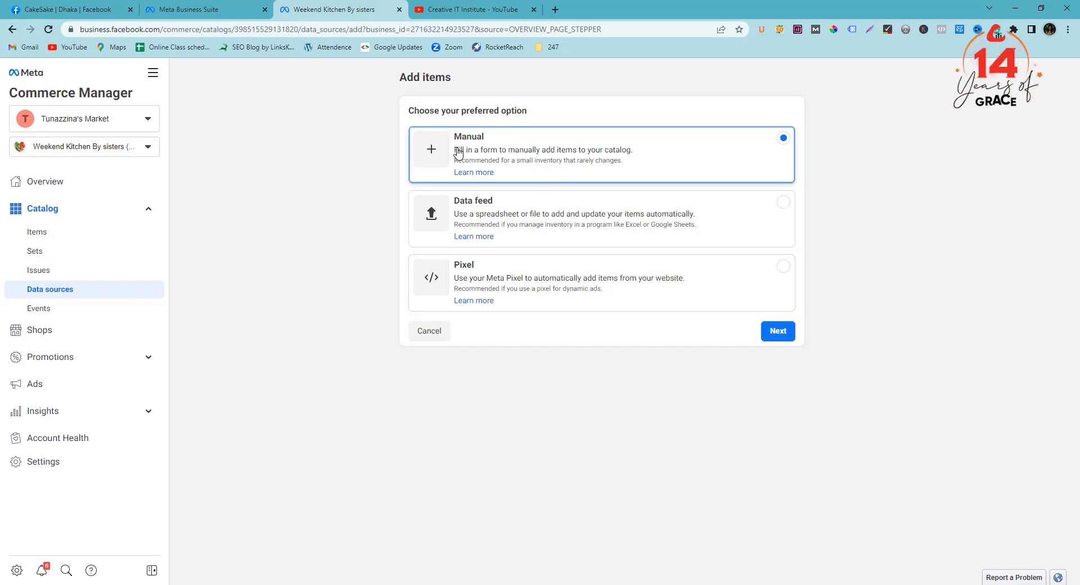
click(790, 342)
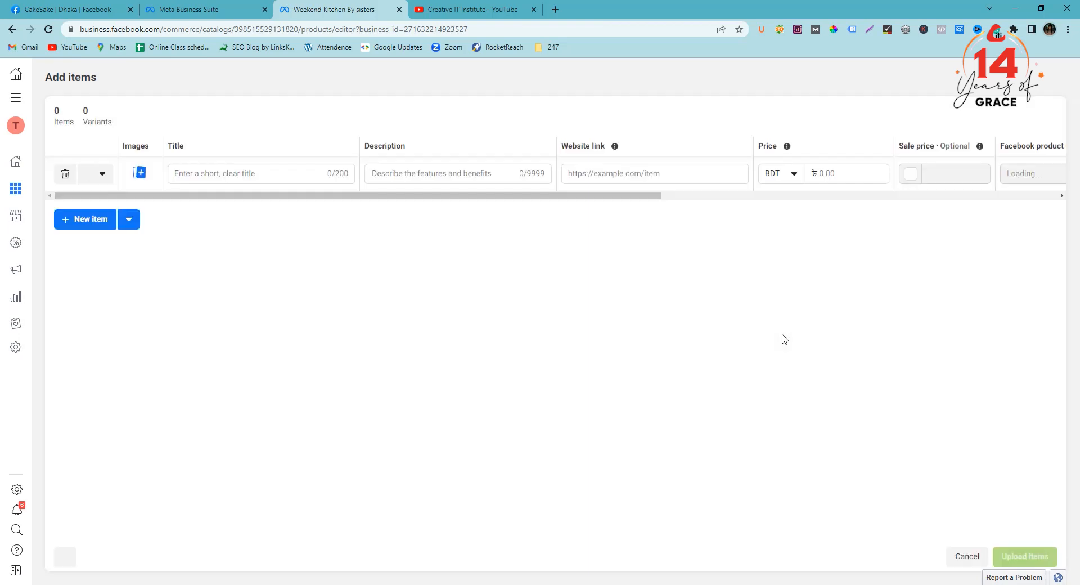
Step: Upload the first cake photo from the Downloads folder as the item's main image and save it
click(140, 173)
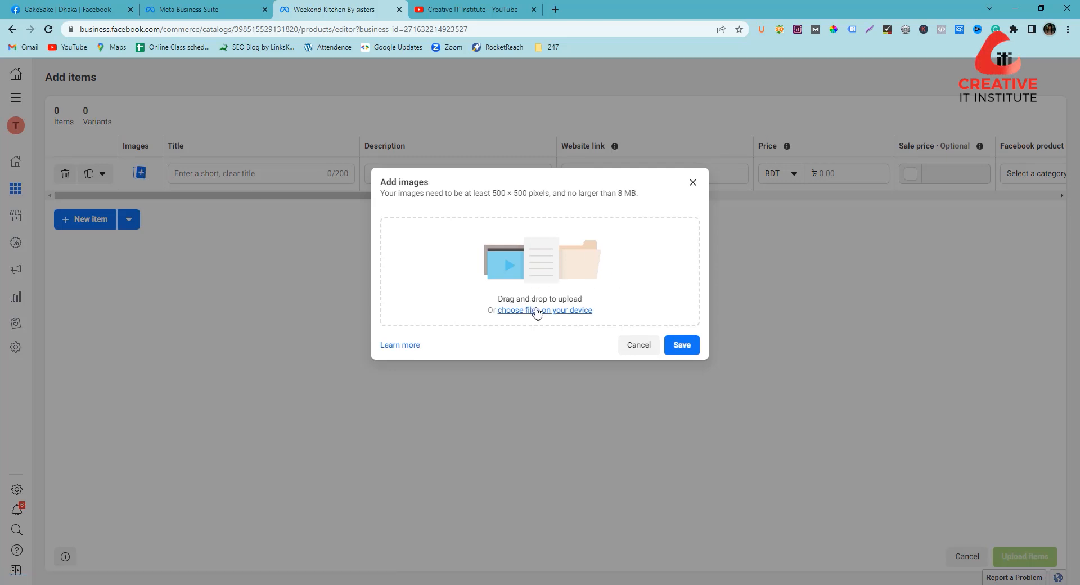
click(413, 305)
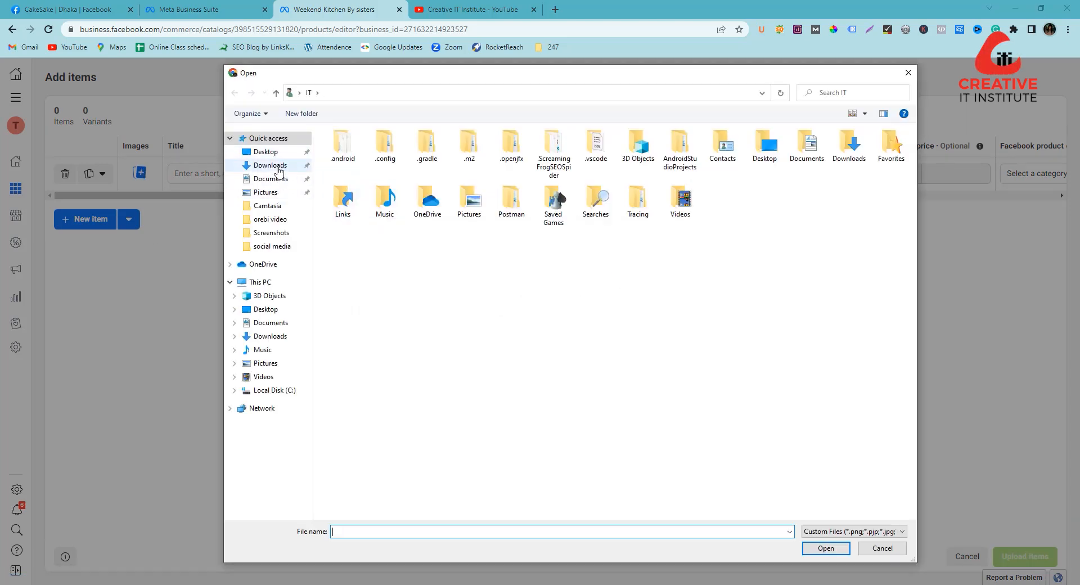
click(269, 165)
click(364, 176)
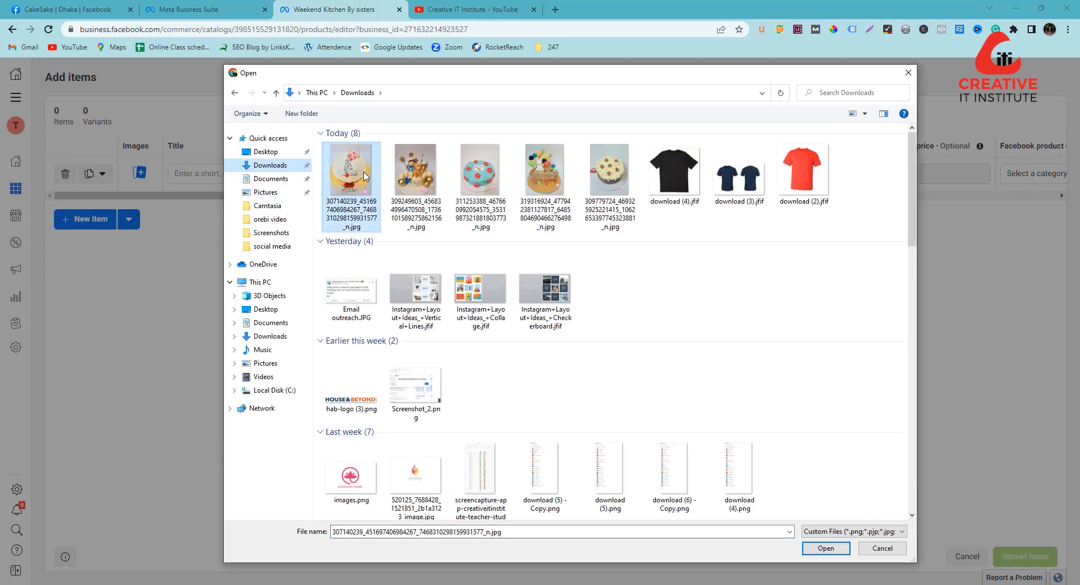
click(831, 554)
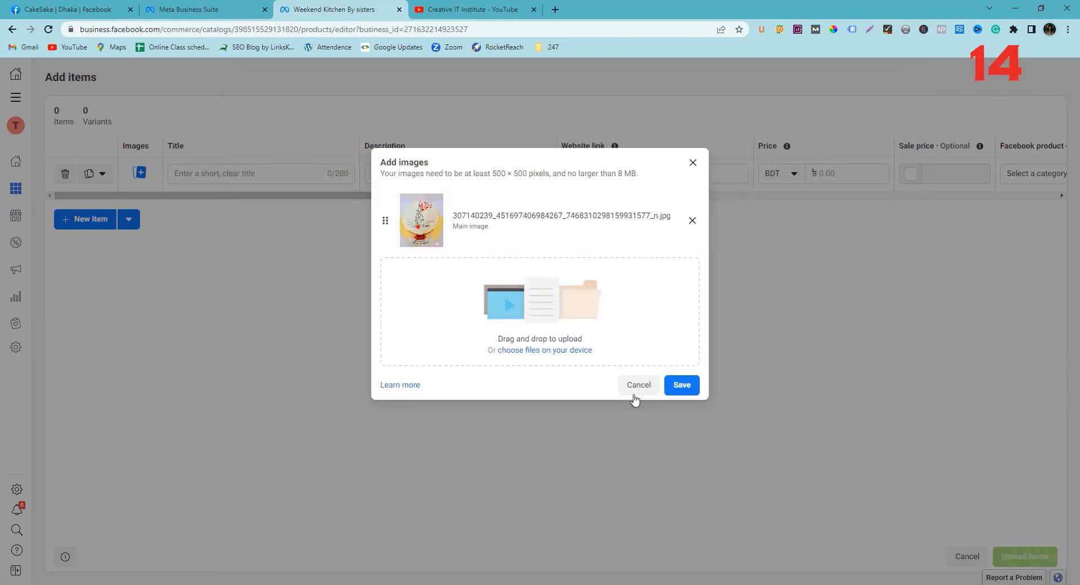
click(682, 385)
Step: Title the item "Anniversary Cake" and enter "20 years Anniversary cake" as its description
click(271, 174)
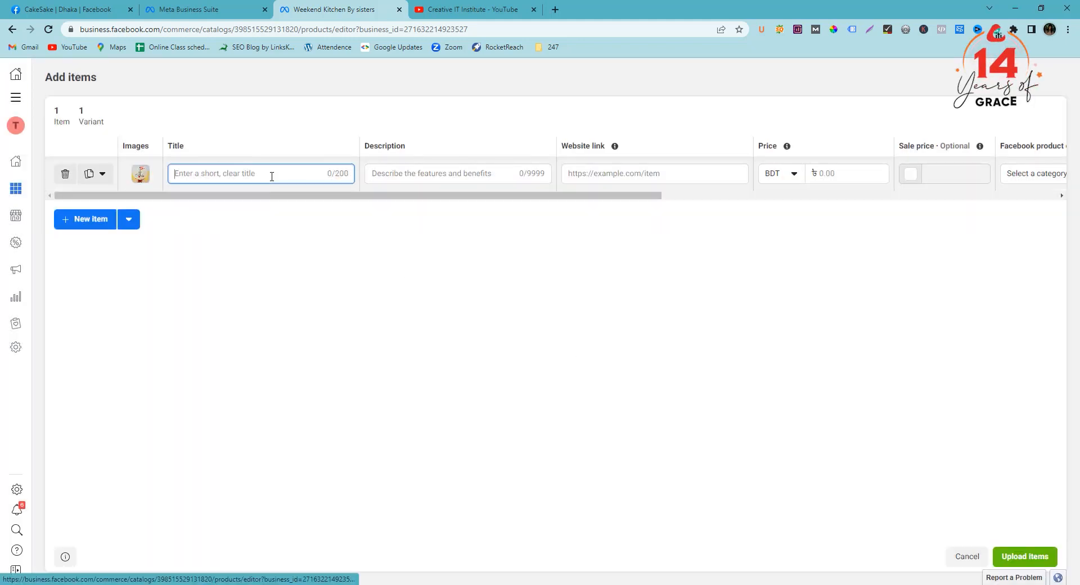
text(Anni)
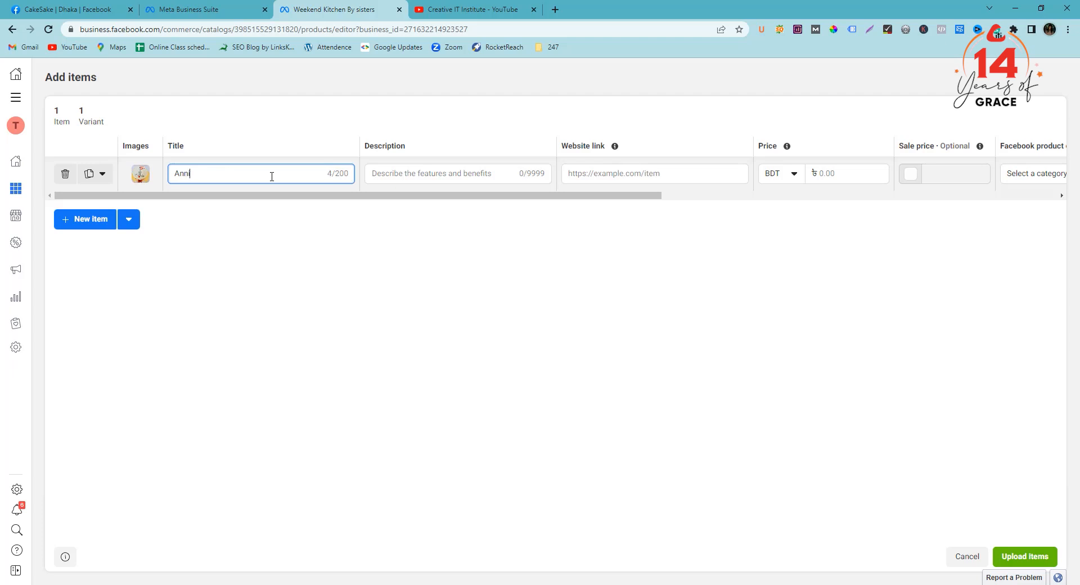
text(versary Cake)
click(367, 178)
text(20 )
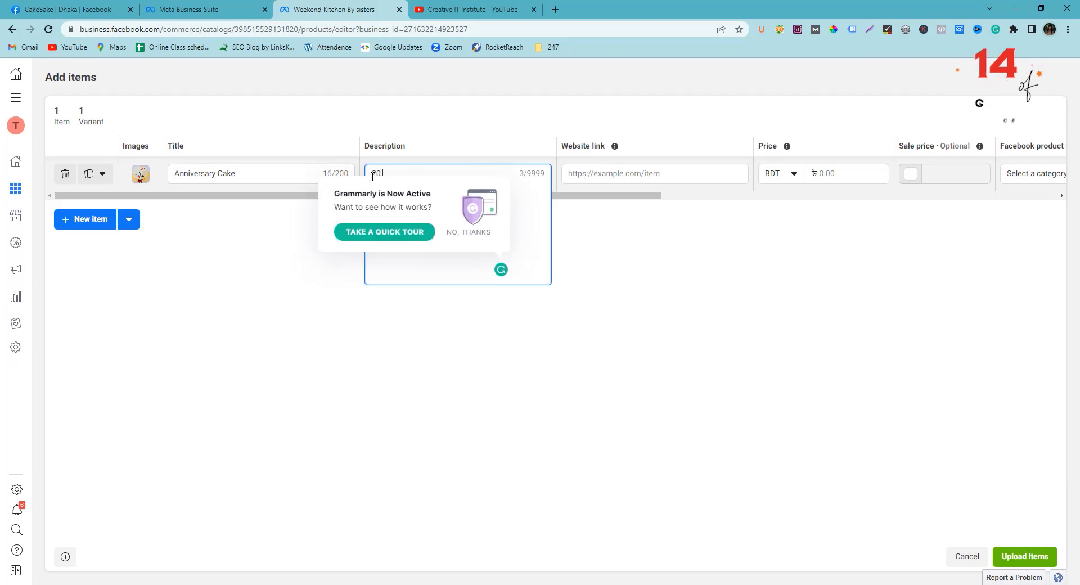
text(years )
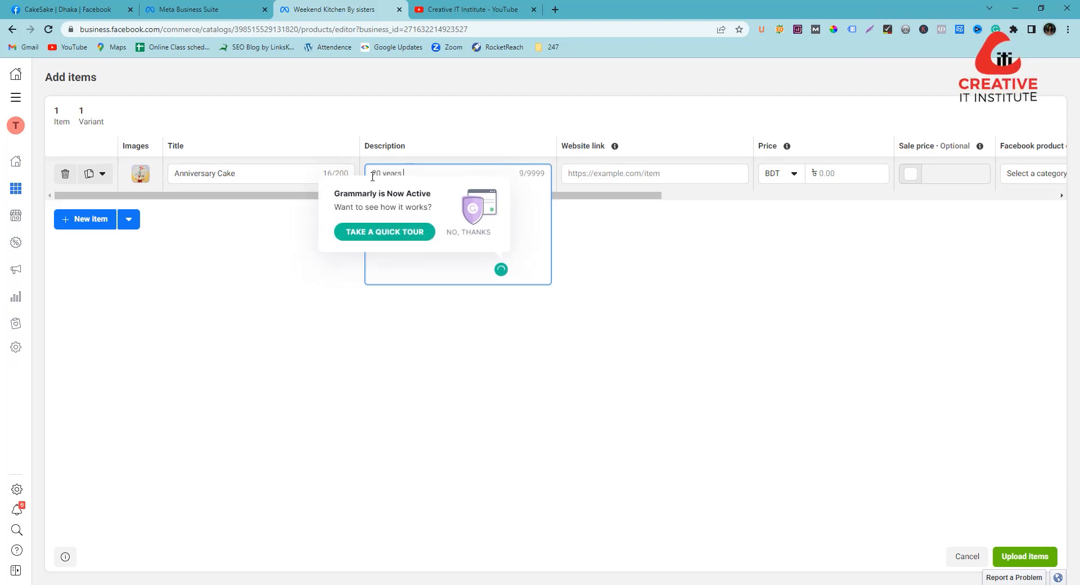
text(Abb)
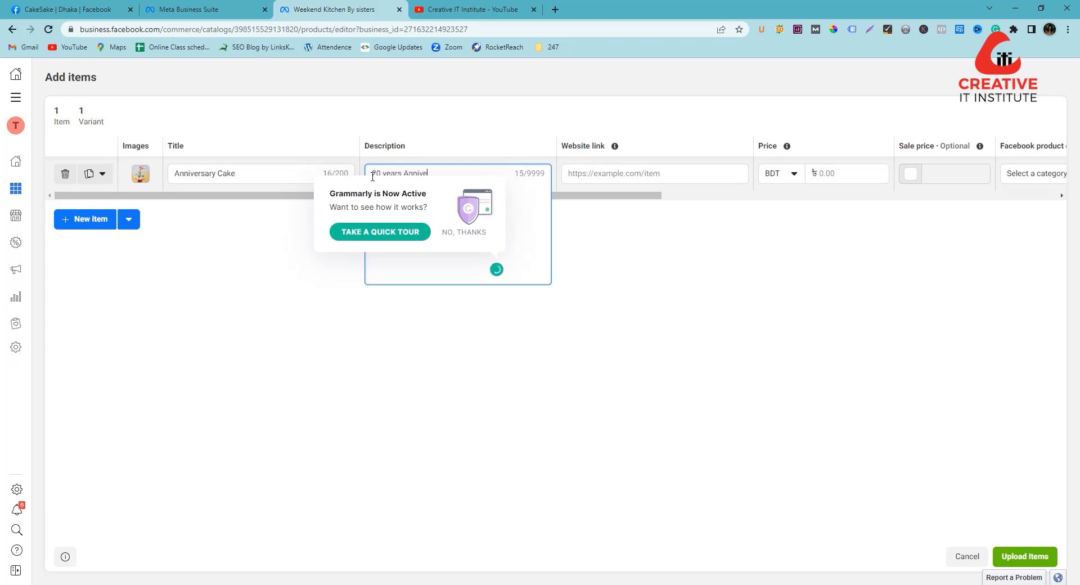
text(iversary cake)
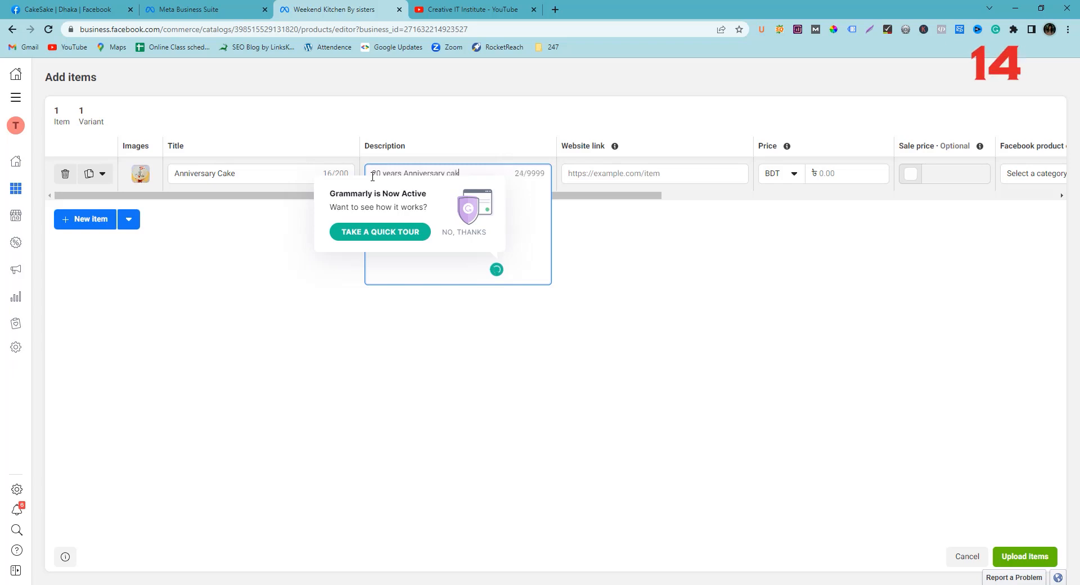
Step: Paste the Weekend Kitchen By sisters page address as the item's website link and set its price to 750 BDT
click(660, 174)
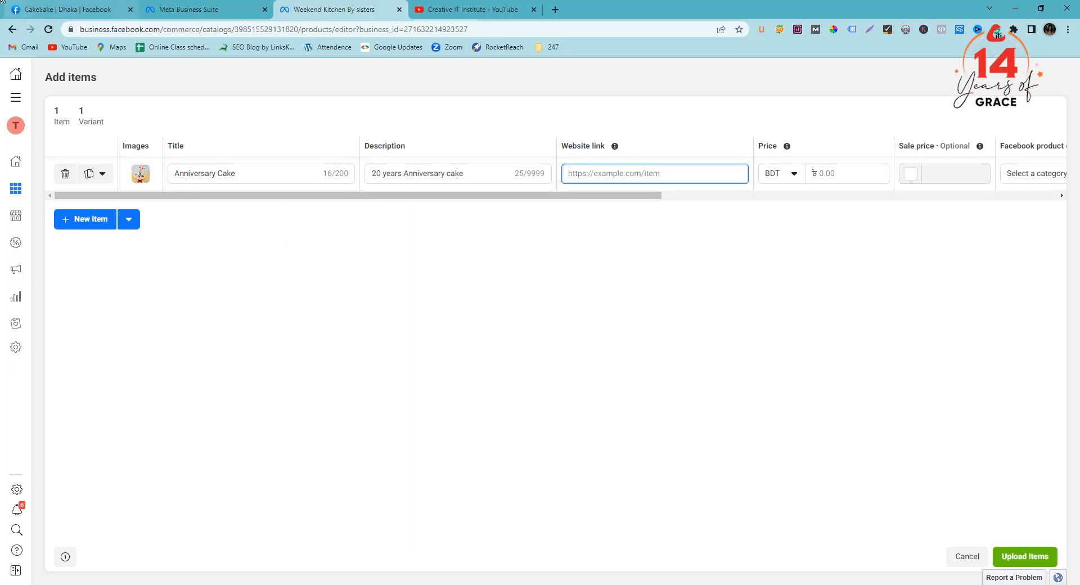
mouse_move(75, 5)
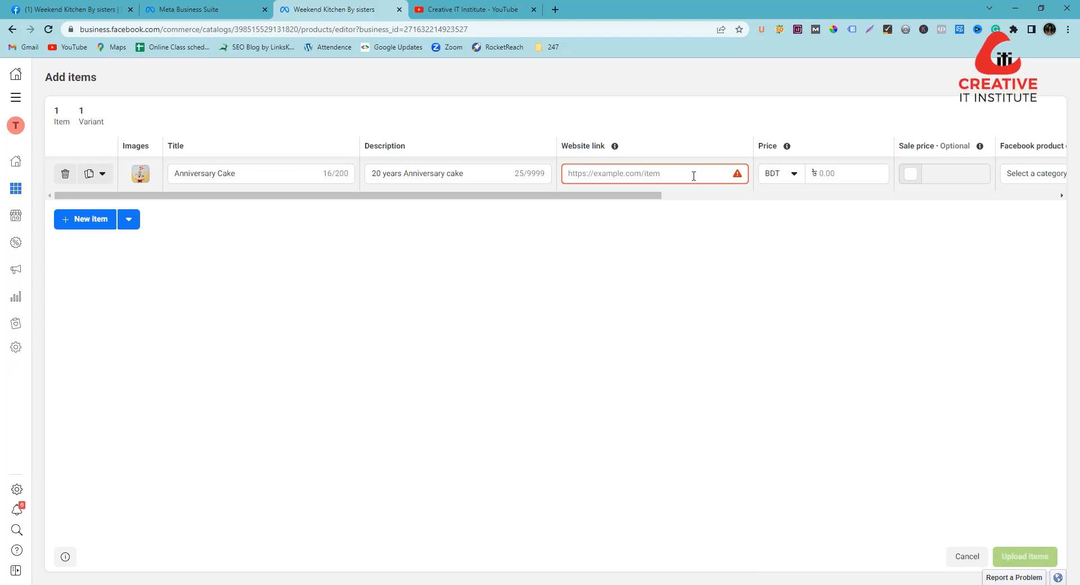
click(693, 175)
key(ctrl+v)
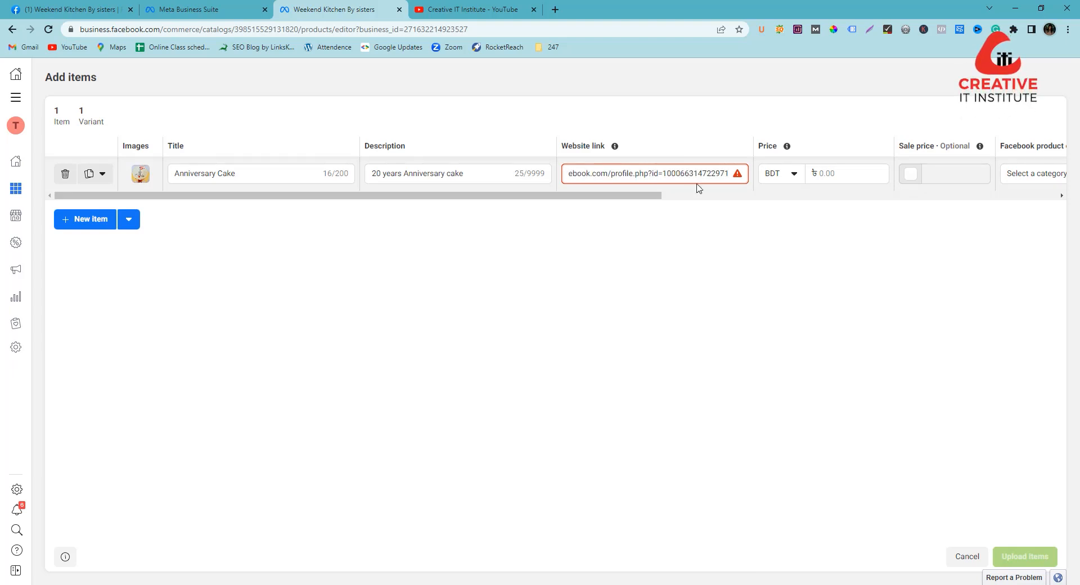
click(803, 260)
click(840, 176)
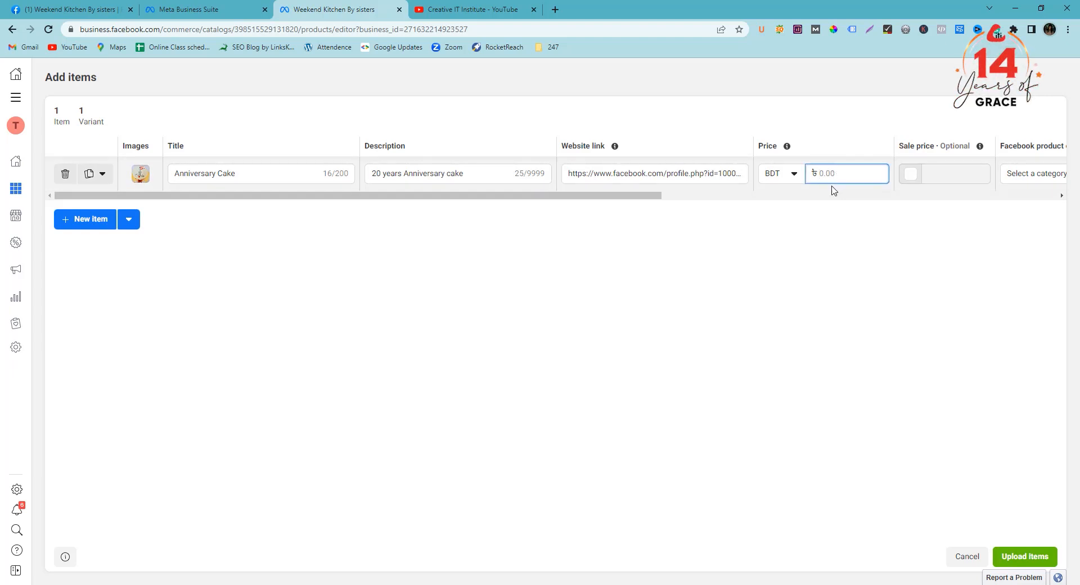
click(976, 179)
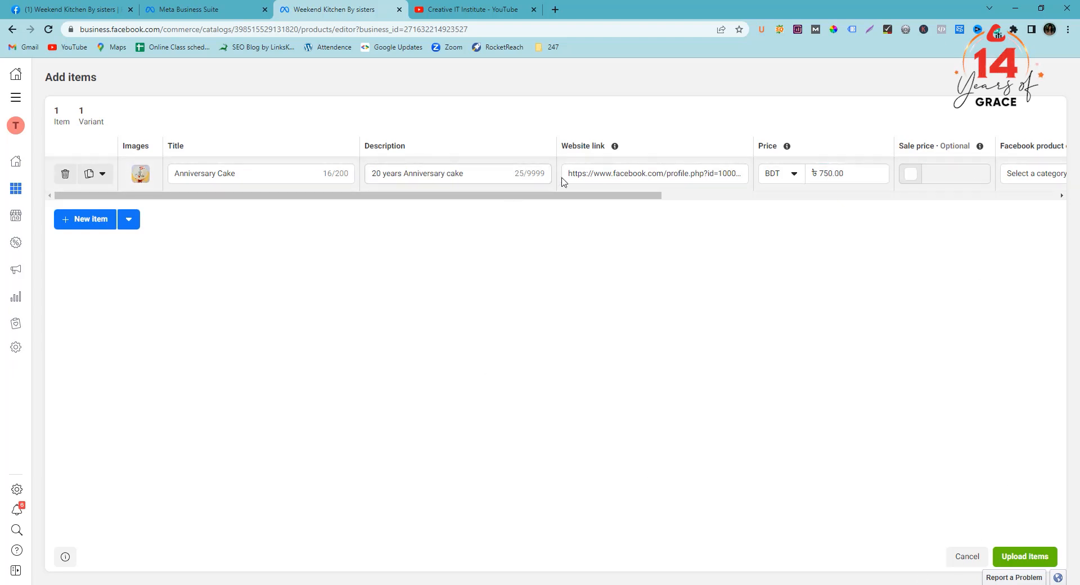
Step: Set the item's Facebook product category to Food & Beverages > Food
drag(580, 198, 904, 225)
click(1061, 196)
drag(1061, 196, 1062, 195)
click(524, 175)
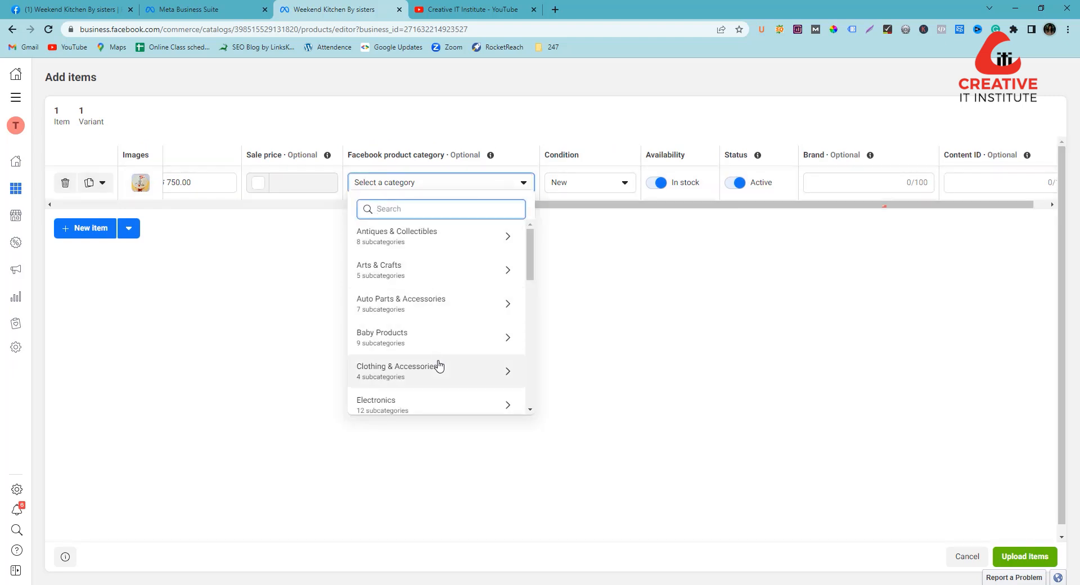
scroll(443, 377, down, 2)
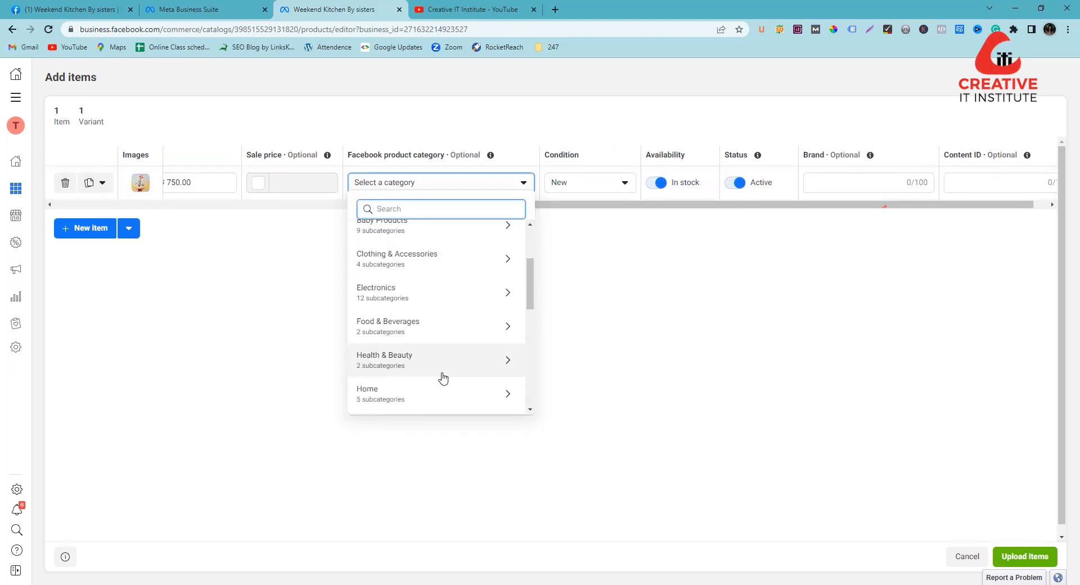
click(424, 329)
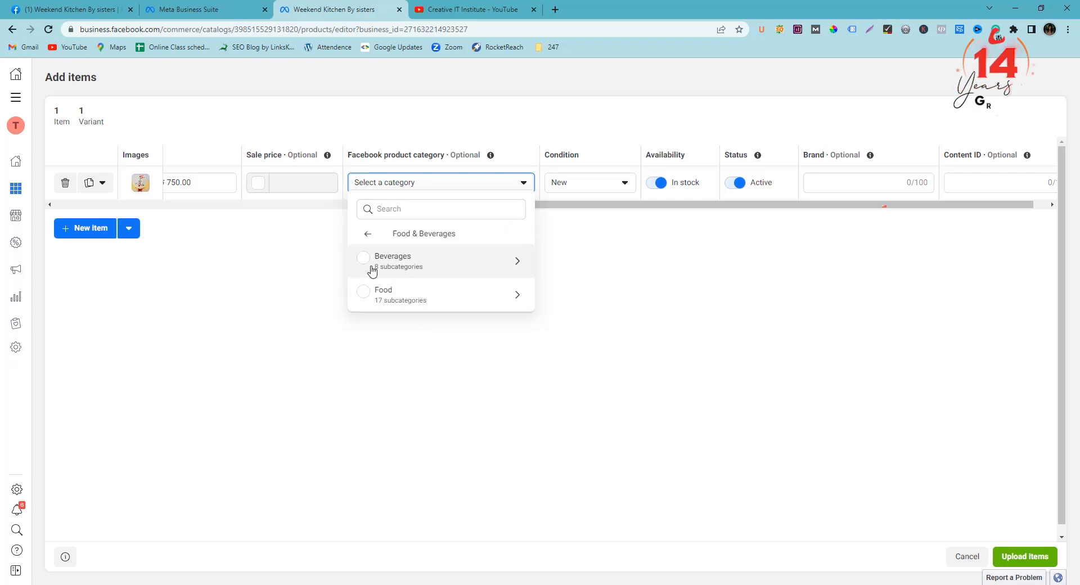
click(435, 306)
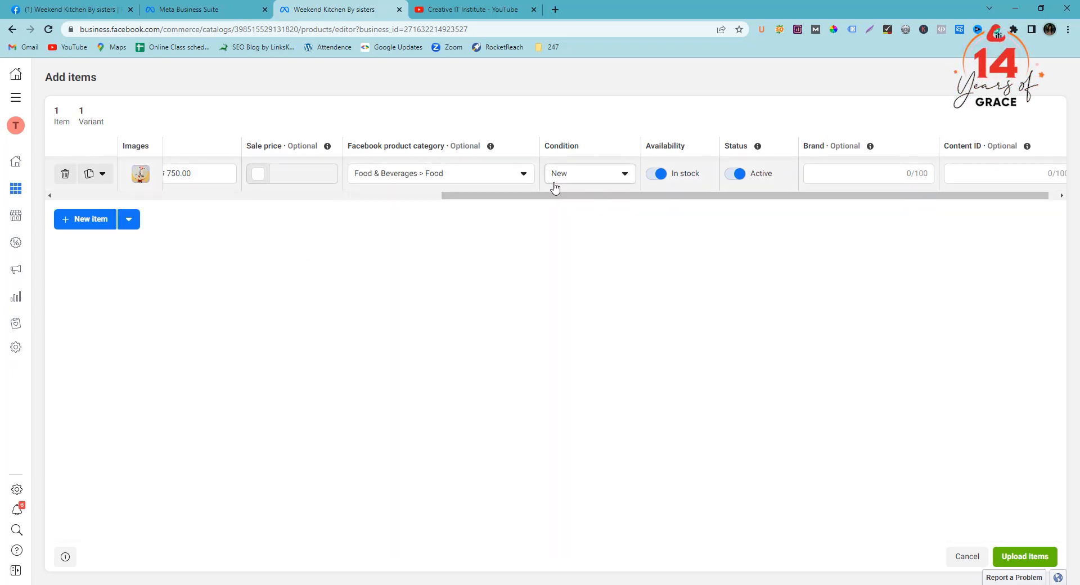
Step: Set the item's brand to "Weekend Kitchen" and its content ID to "Anniversary Cake 1"
click(821, 175)
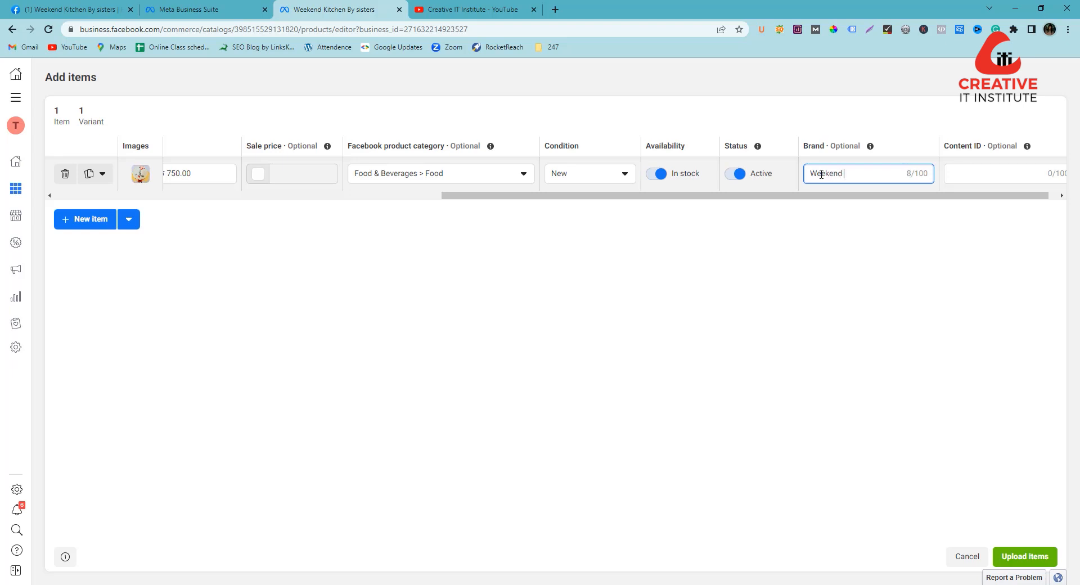
text(Kitchenb)
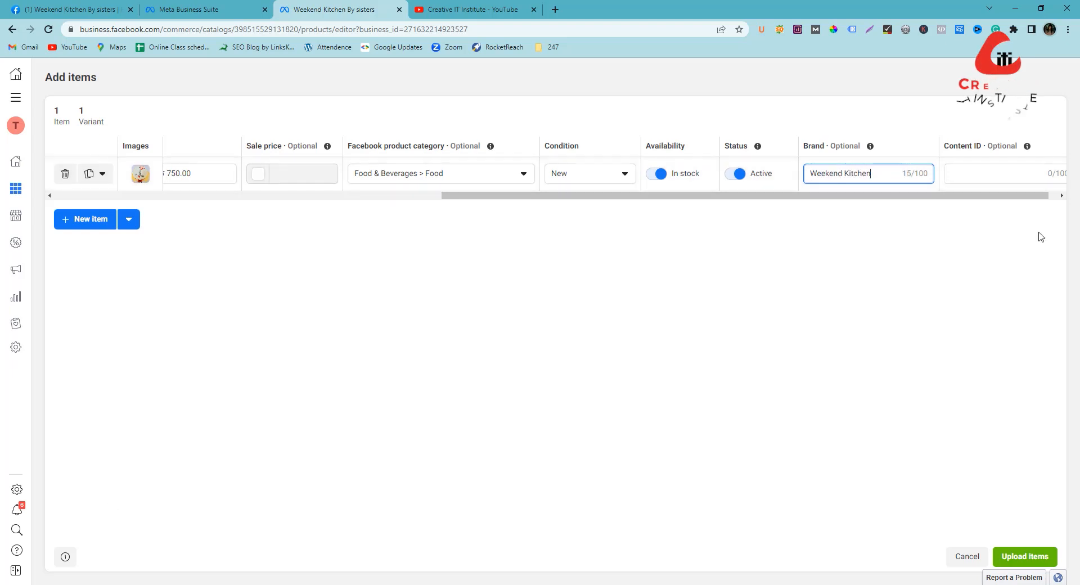
click(1061, 195)
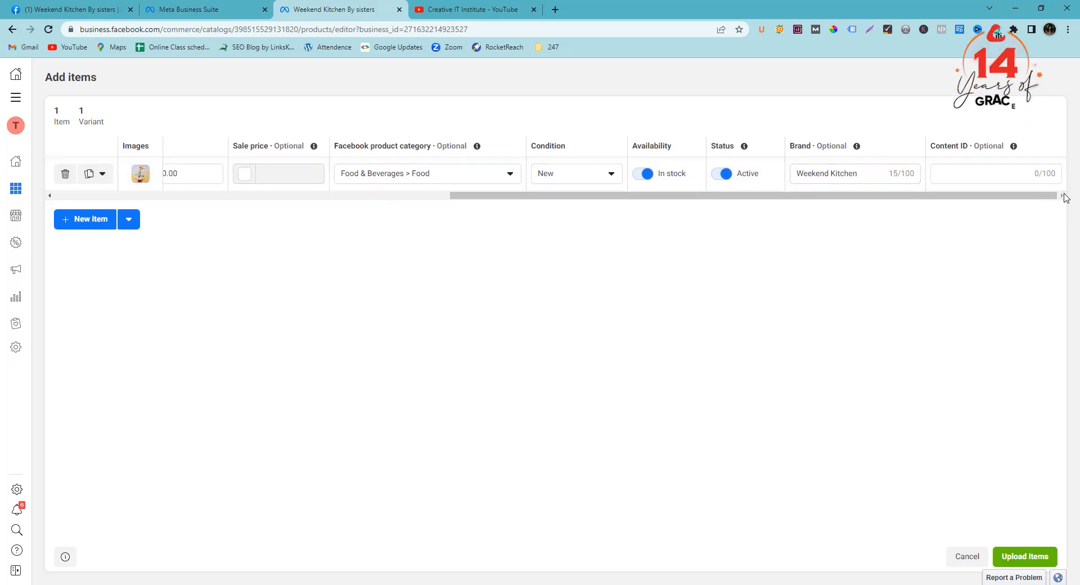
click(995, 174)
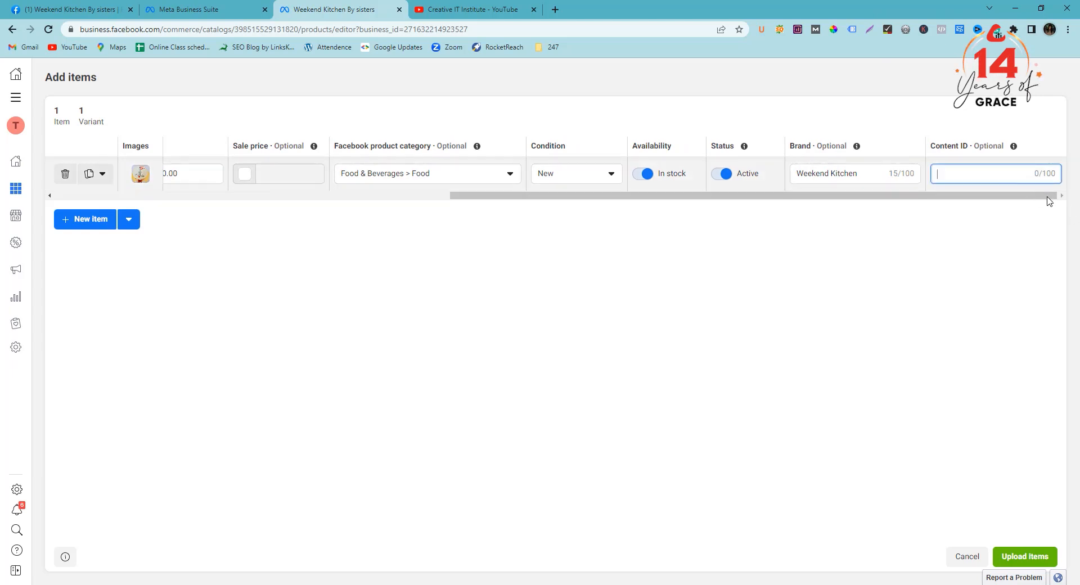
click(1057, 195)
click(981, 169)
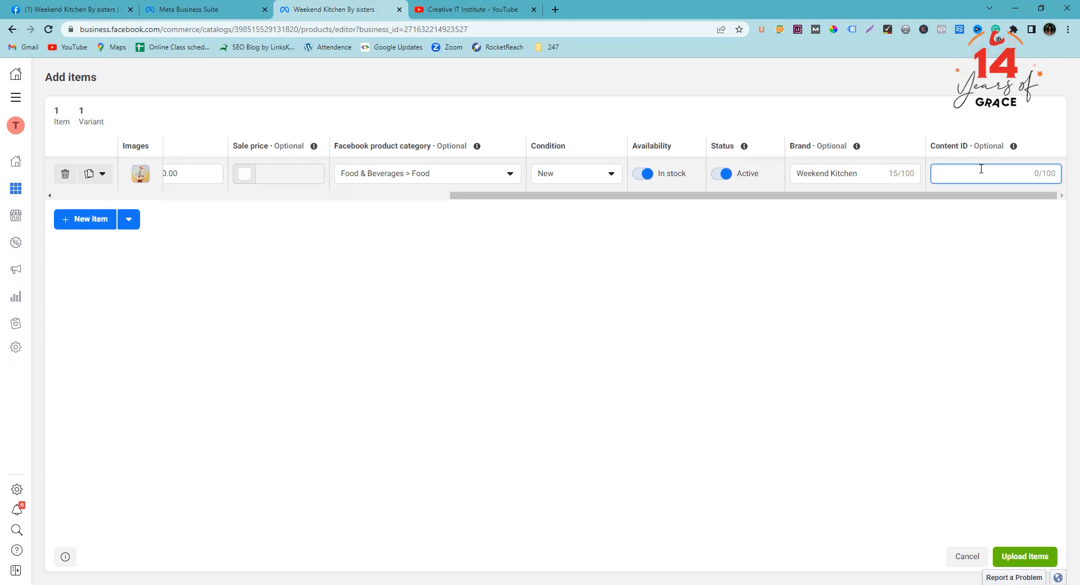
text(Ann)
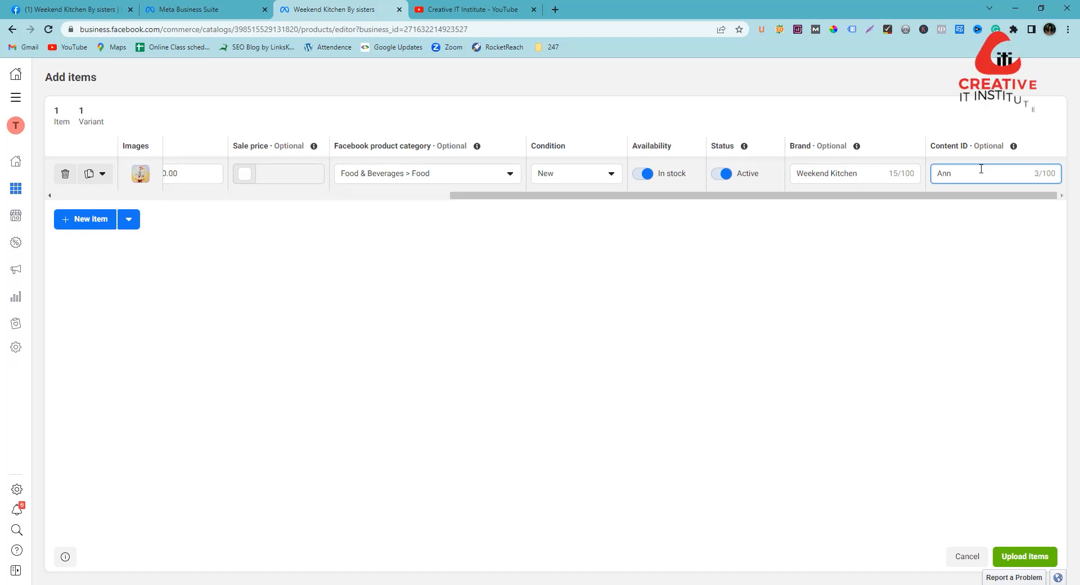
text(ivers)
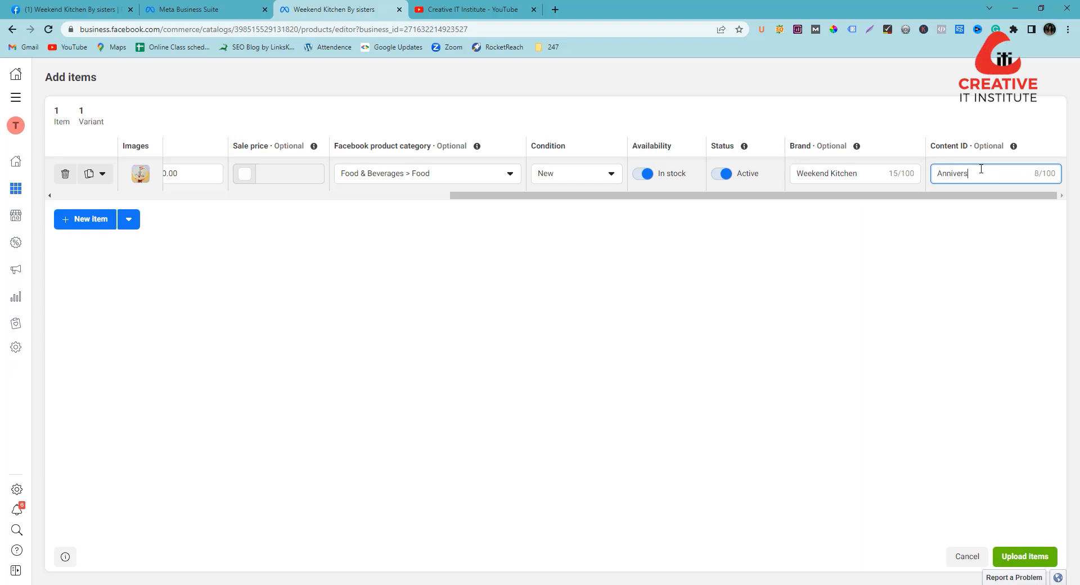
text(ary Cak)
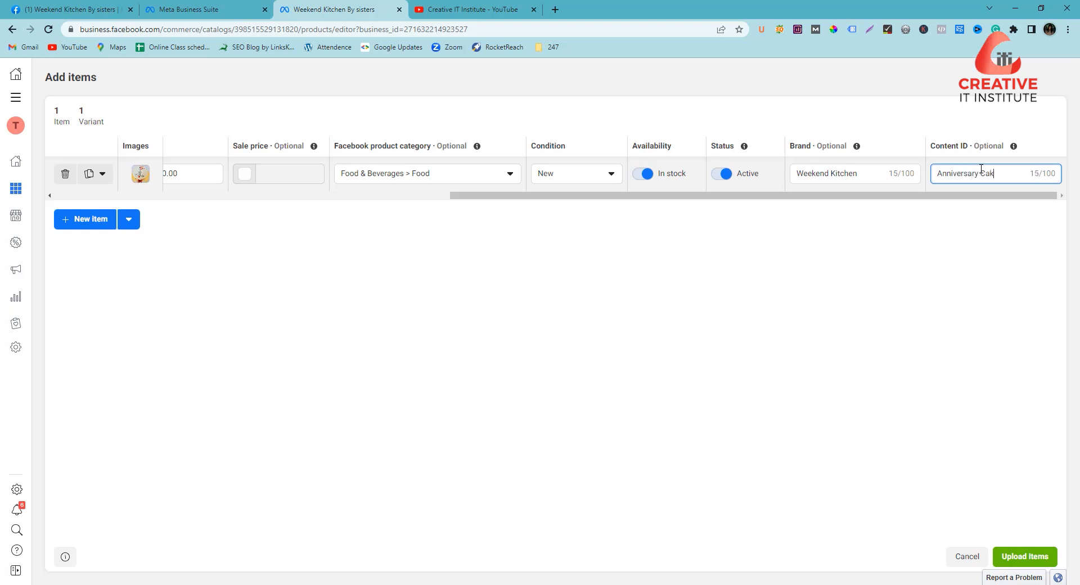
text(e 1)
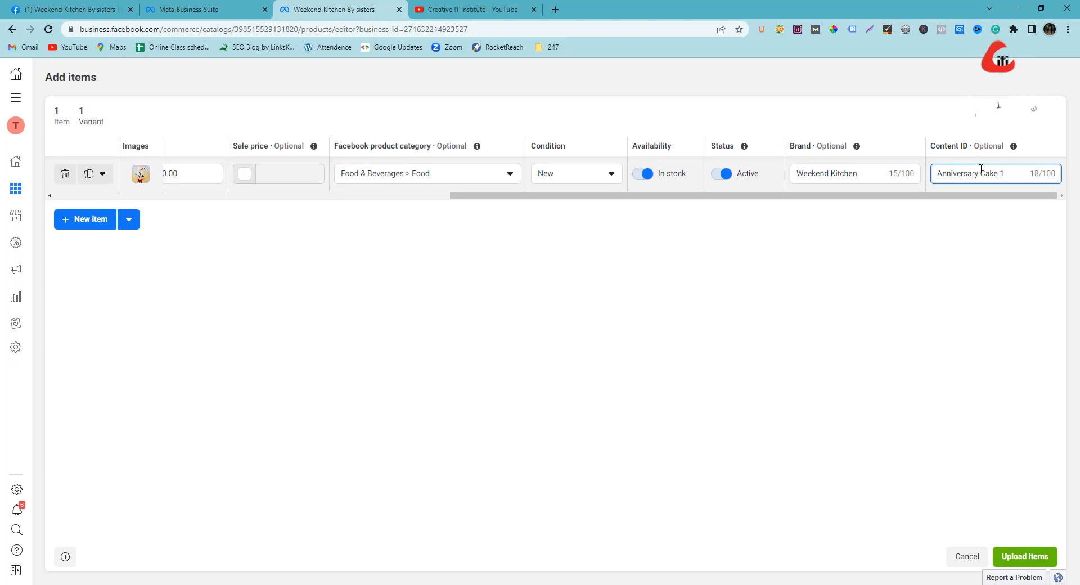
click(80, 222)
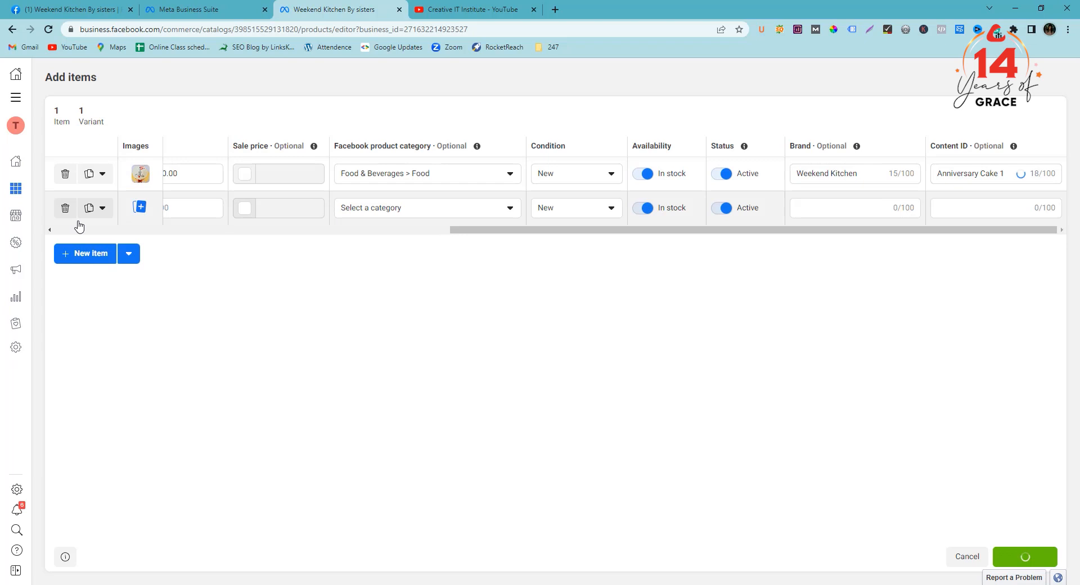
click(140, 209)
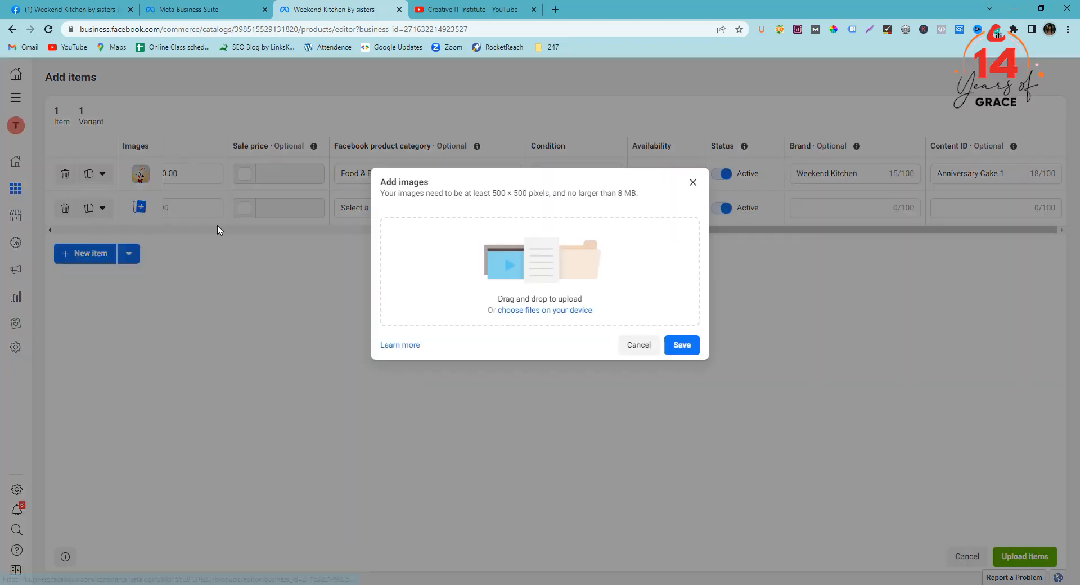
click(539, 313)
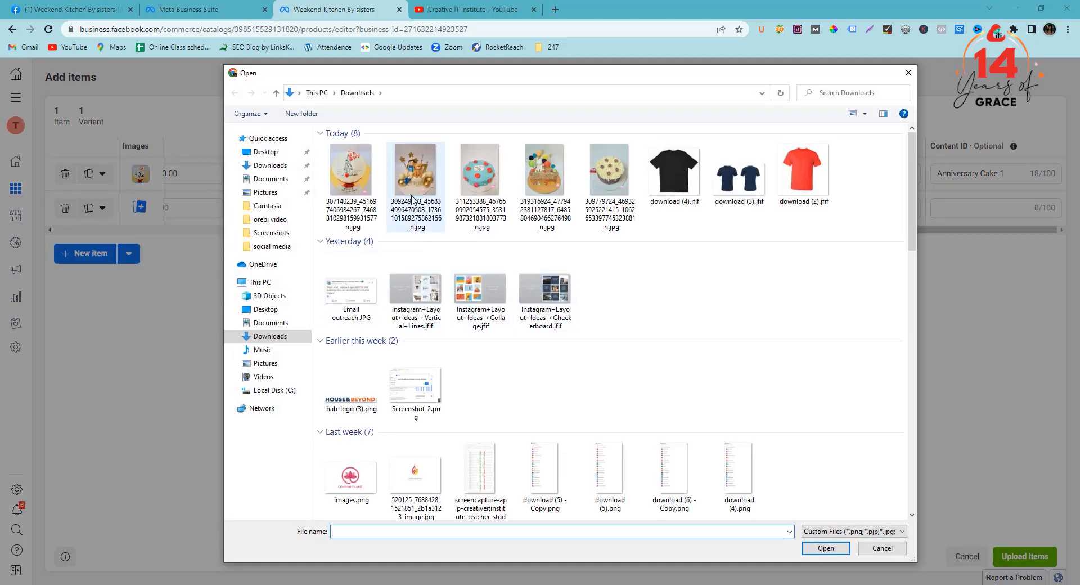
double_click(545, 174)
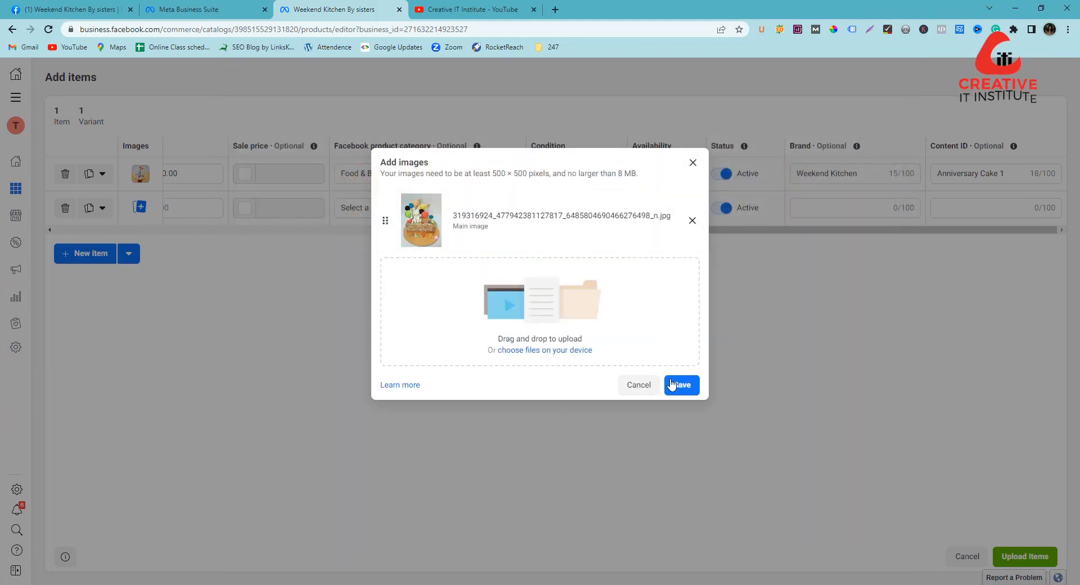
click(671, 384)
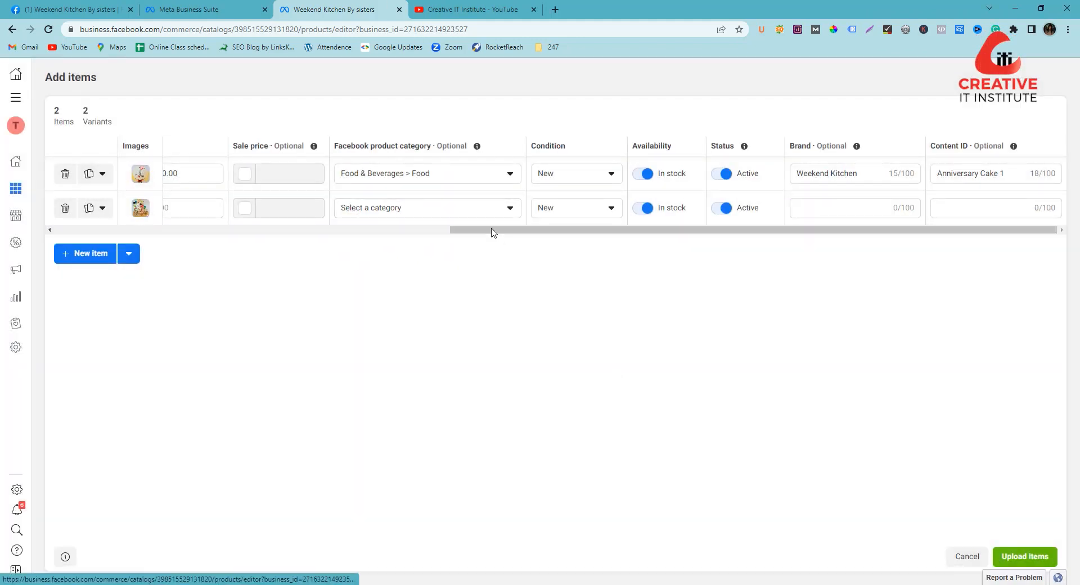
Step: Title the second item "Unicorn Cake" and enter "Unicorn Birthday Cake" as its description
drag(493, 233, 174, 238)
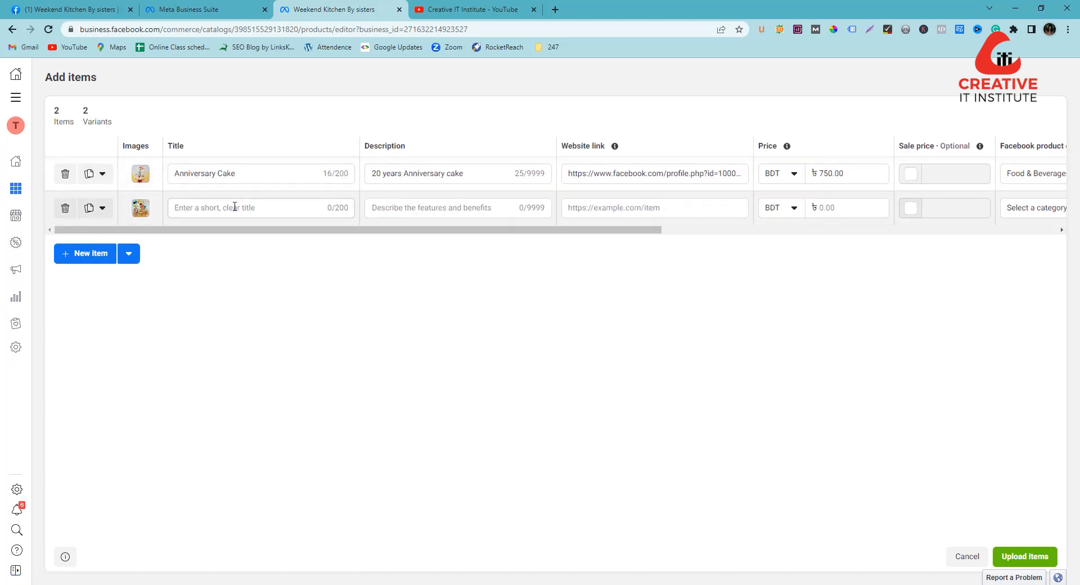
click(235, 205)
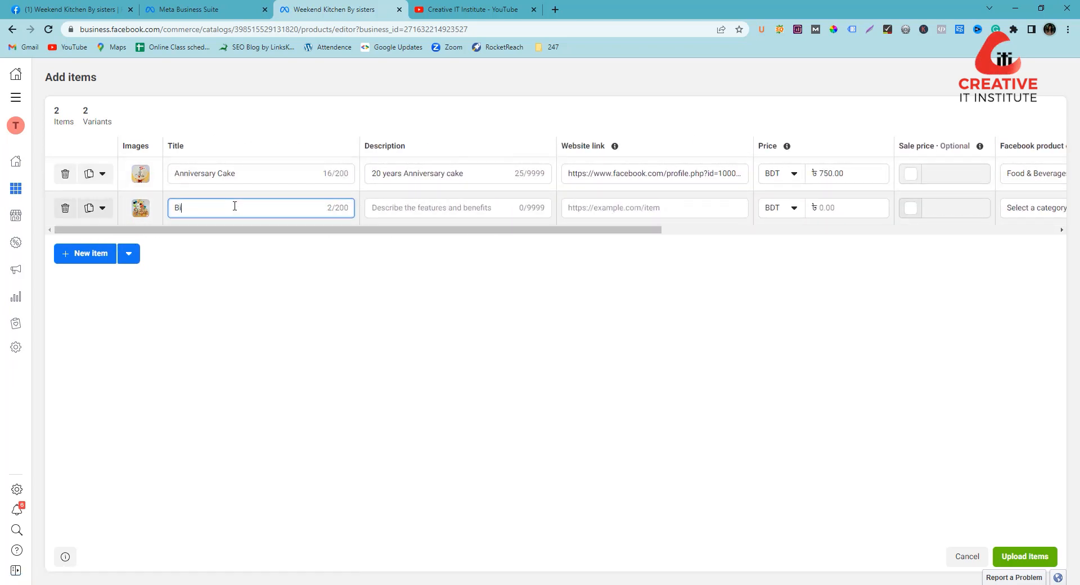
text(B)
key(BackSpace)
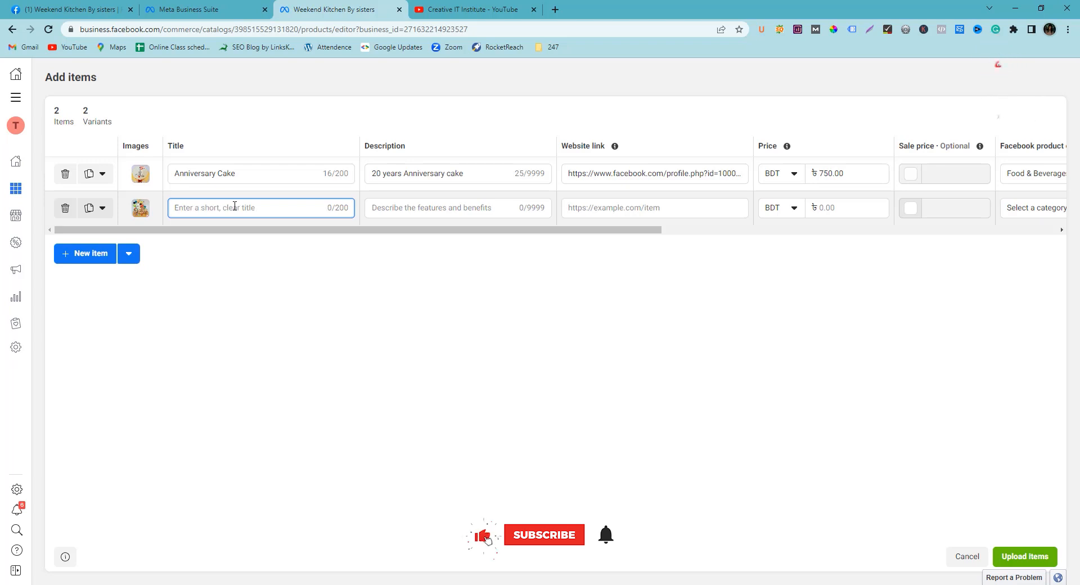
text(Unic)
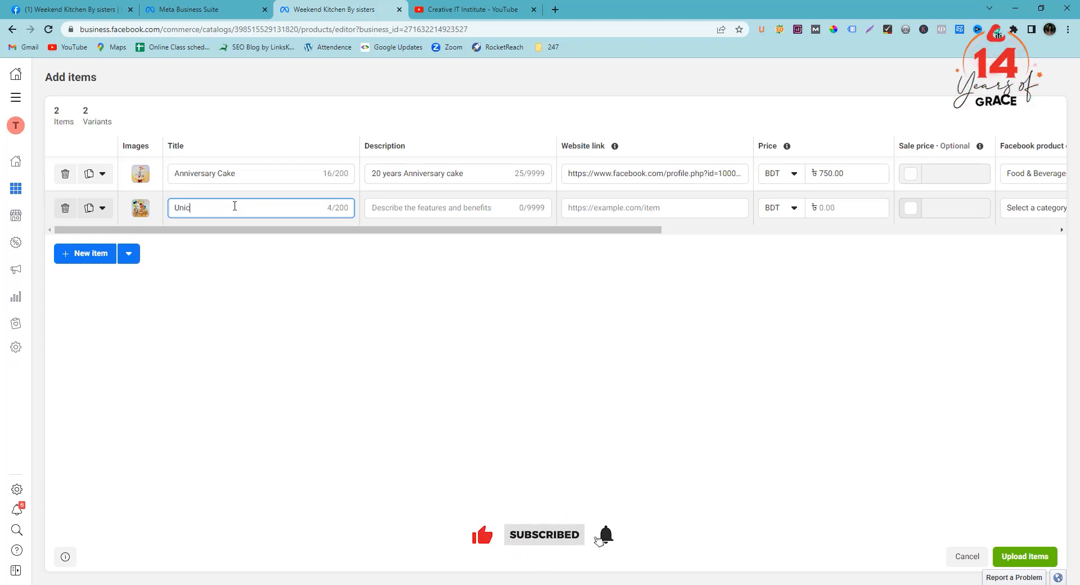
text(orn Cake)
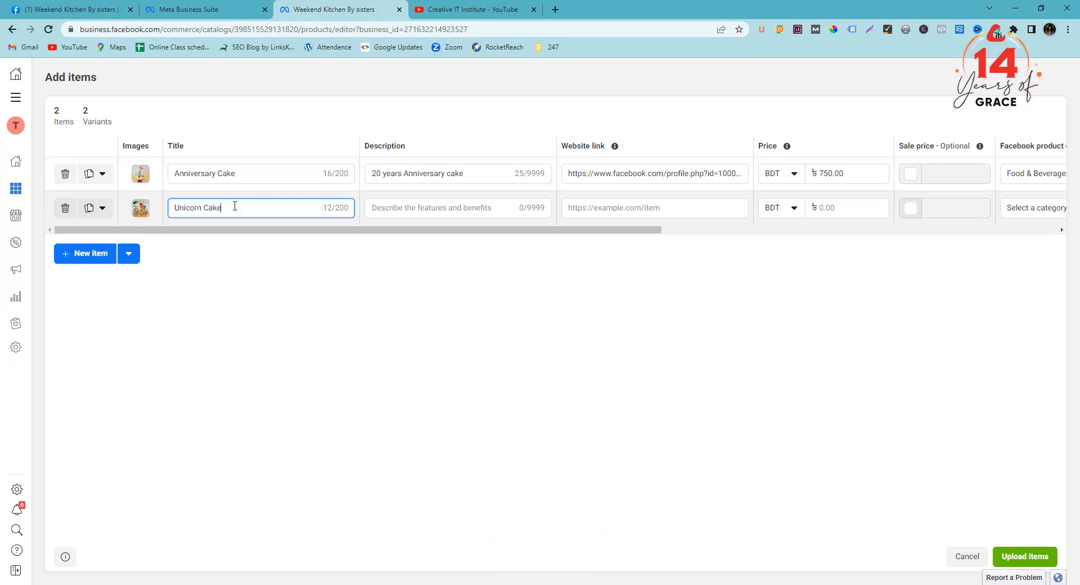
click(467, 212)
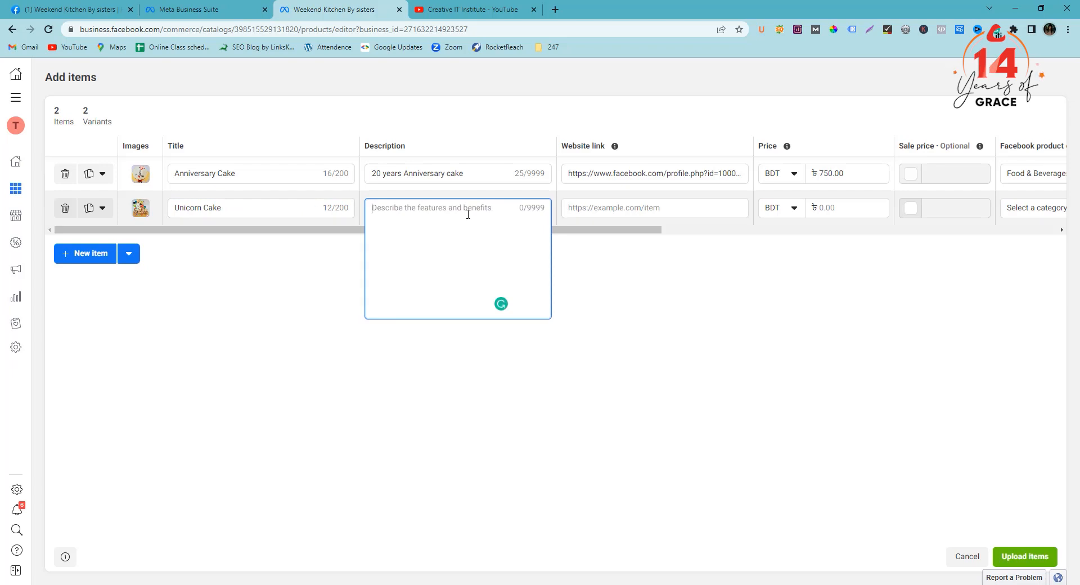
text(Un)
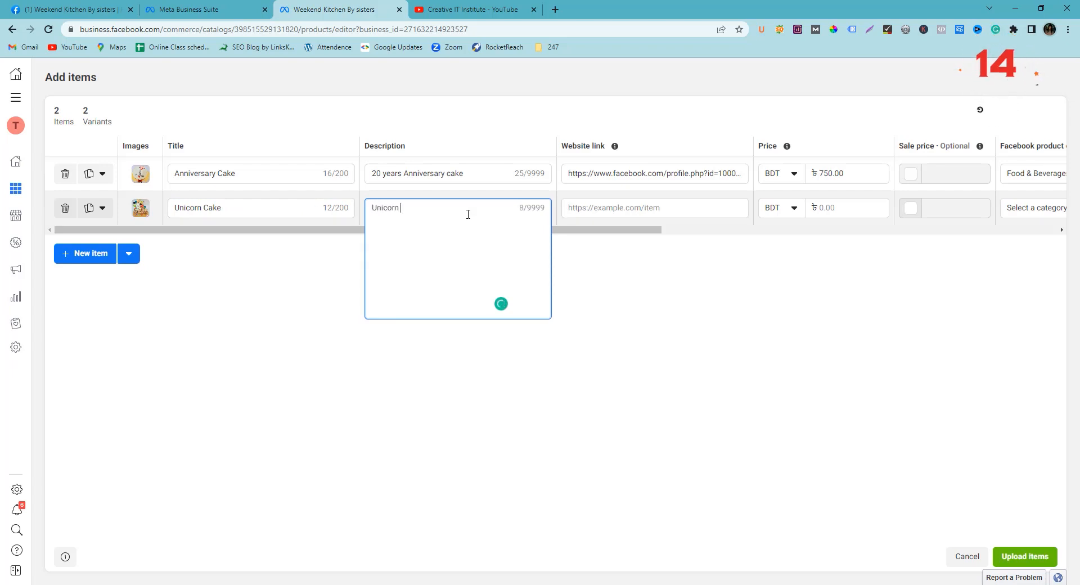
text(icorn Birthday)
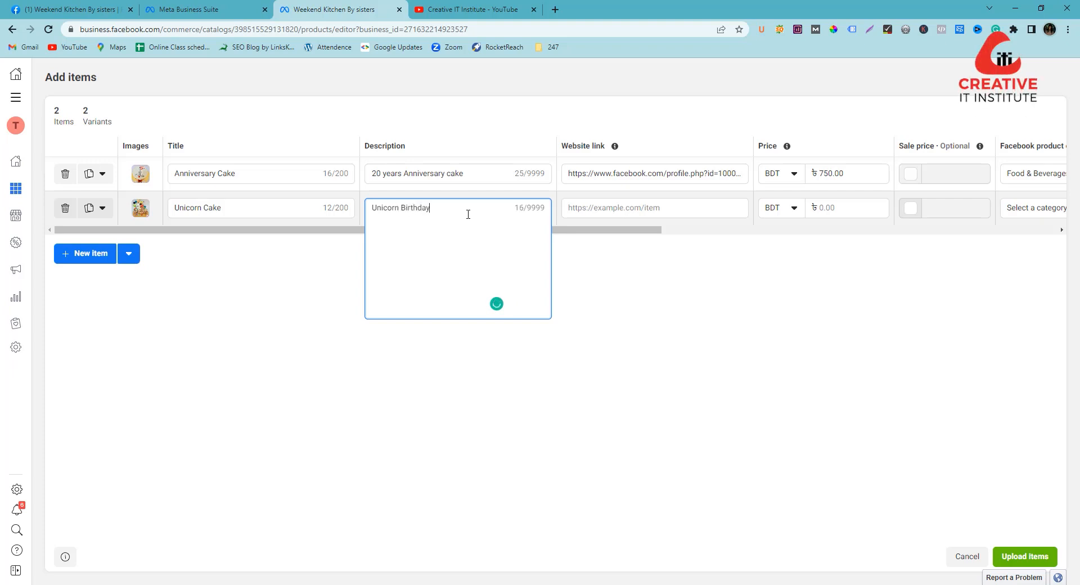
text(e)
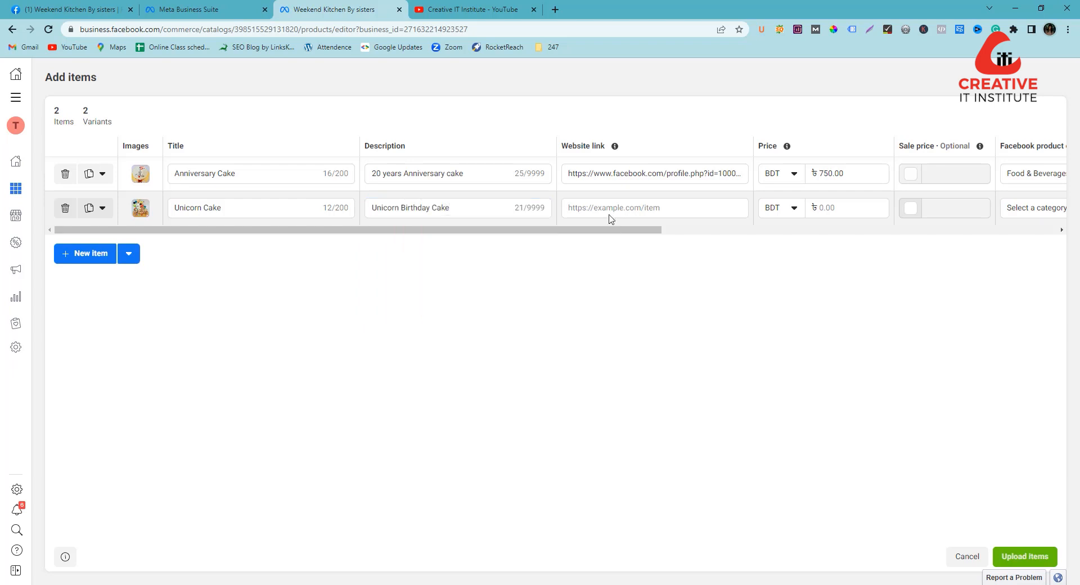
Step: Copy the Anniversary Cake's website link into the Unicorn Cake item and set its price to 900 BDT
click(609, 212)
click(574, 174)
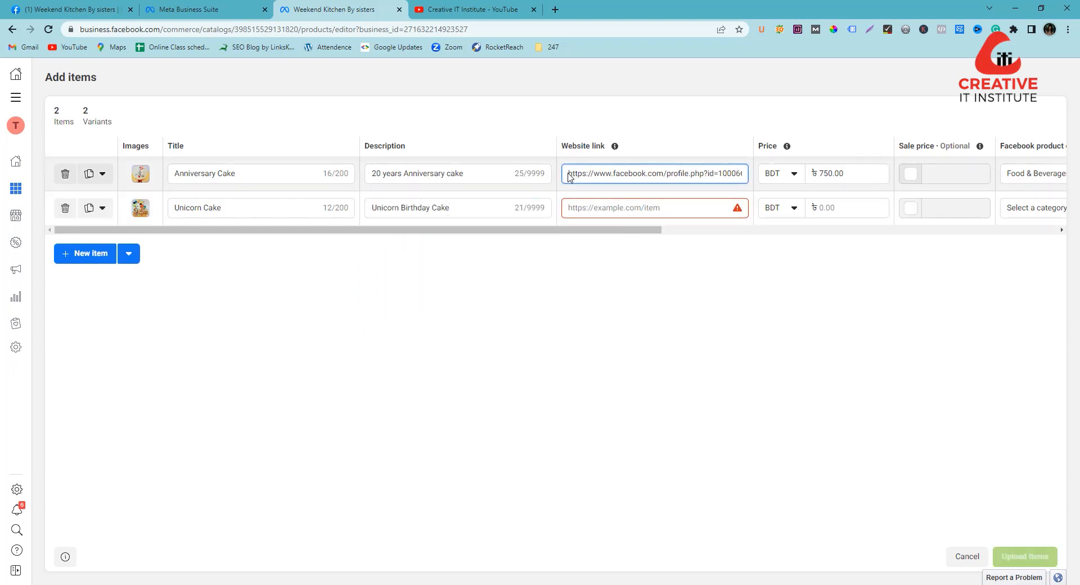
drag(569, 176, 751, 189)
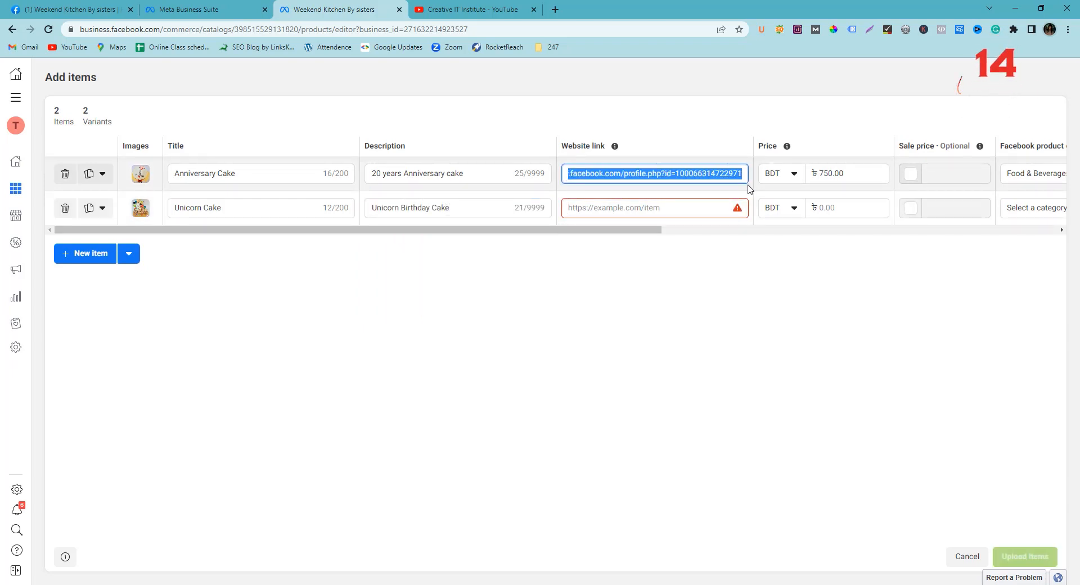
key(ctrl+c)
click(580, 212)
key(ctrl+v)
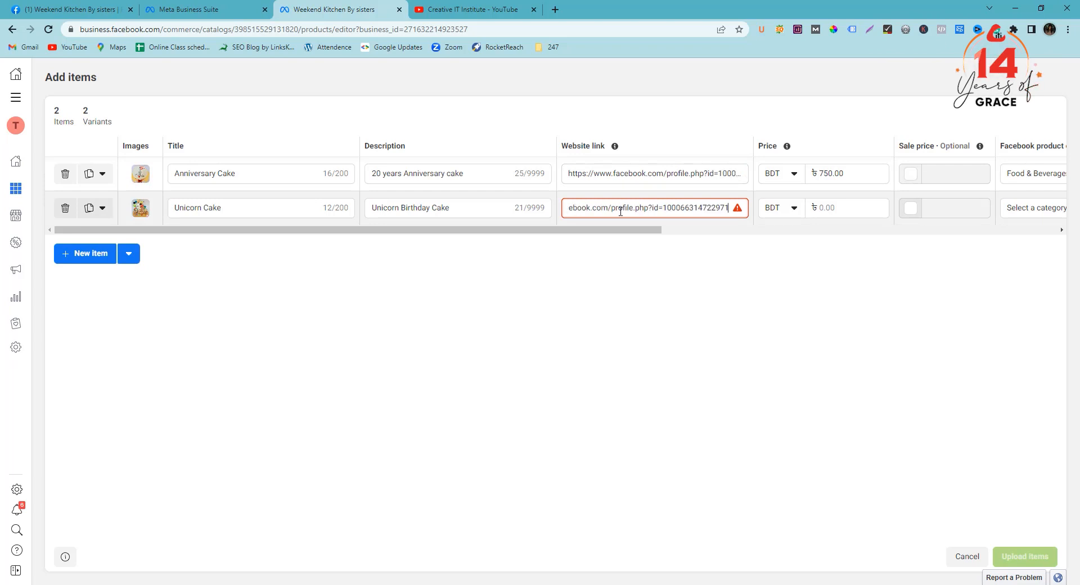
key(Left)
key(Left)
key(Left)
key(Left)
key(Left)
key(Left)
key(Left)
key(Left)
key(Left)
key(Left)
key(Left)
key(Left)
key(Left)
key(Left)
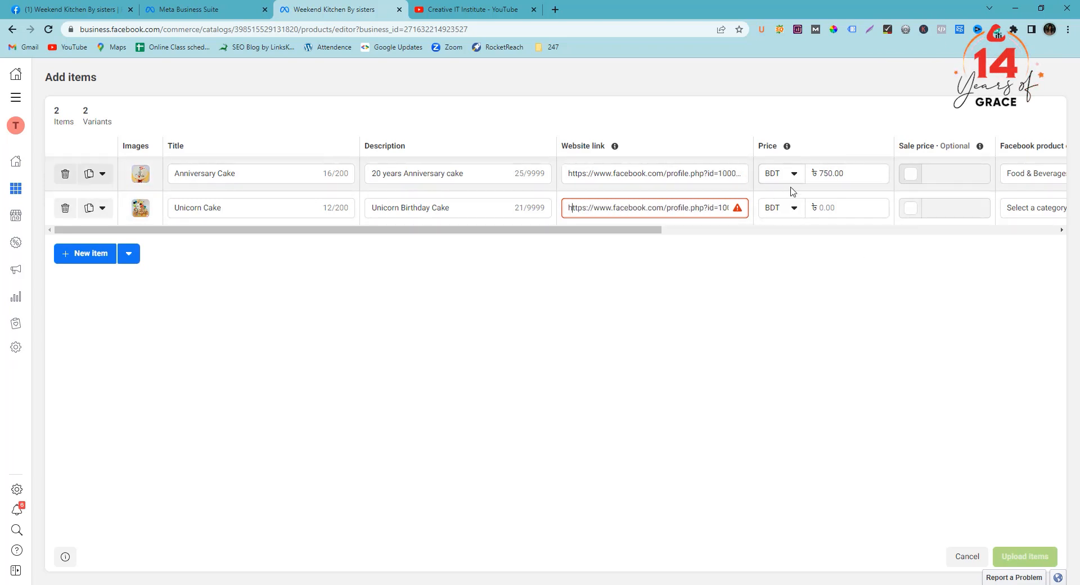
click(838, 209)
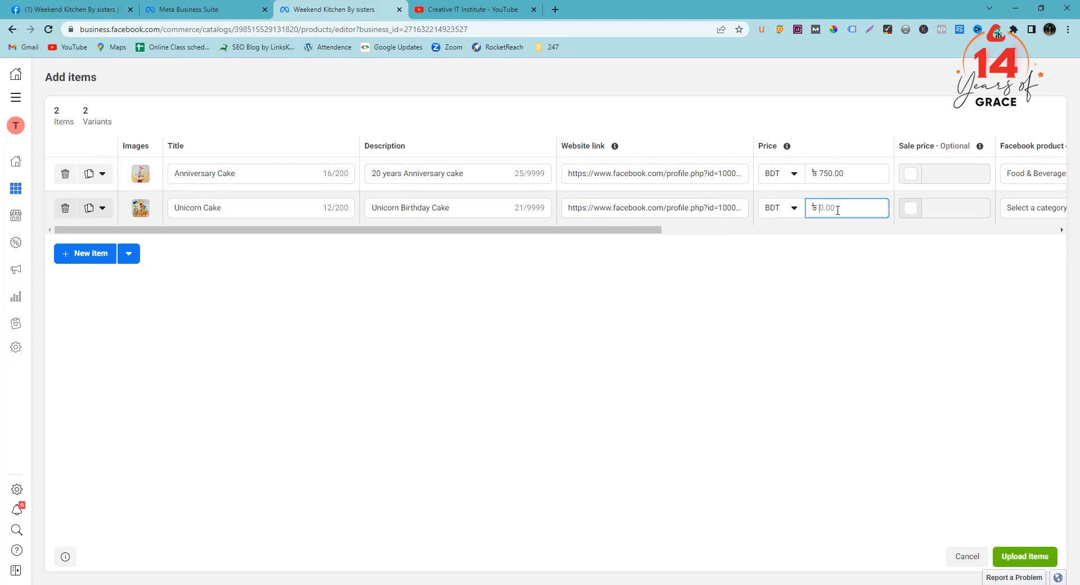
text(900)
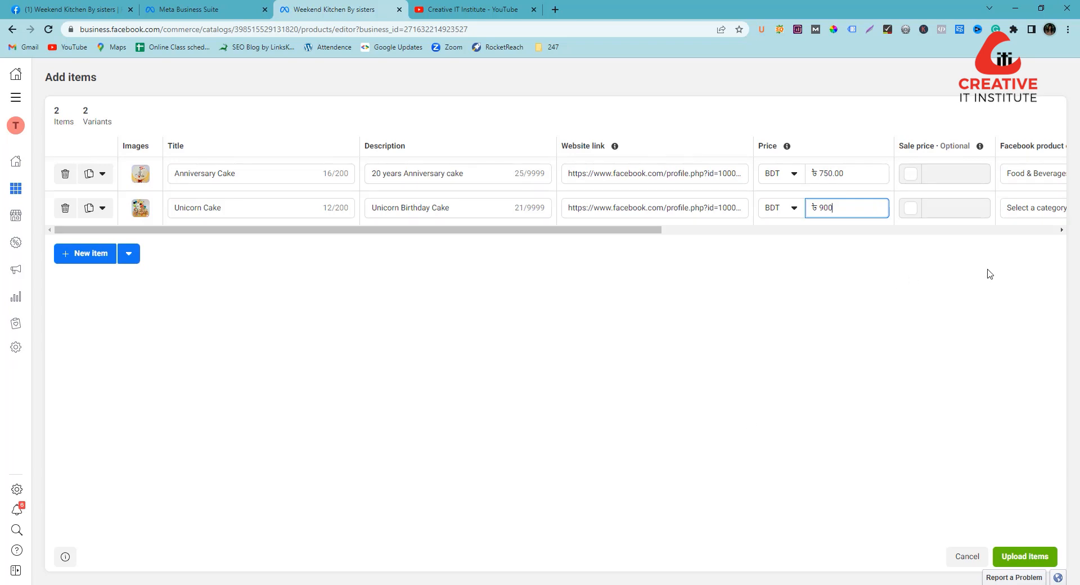
Step: Set the Unicorn Cake's Facebook product category to Food & Beverages > Food
click(1060, 230)
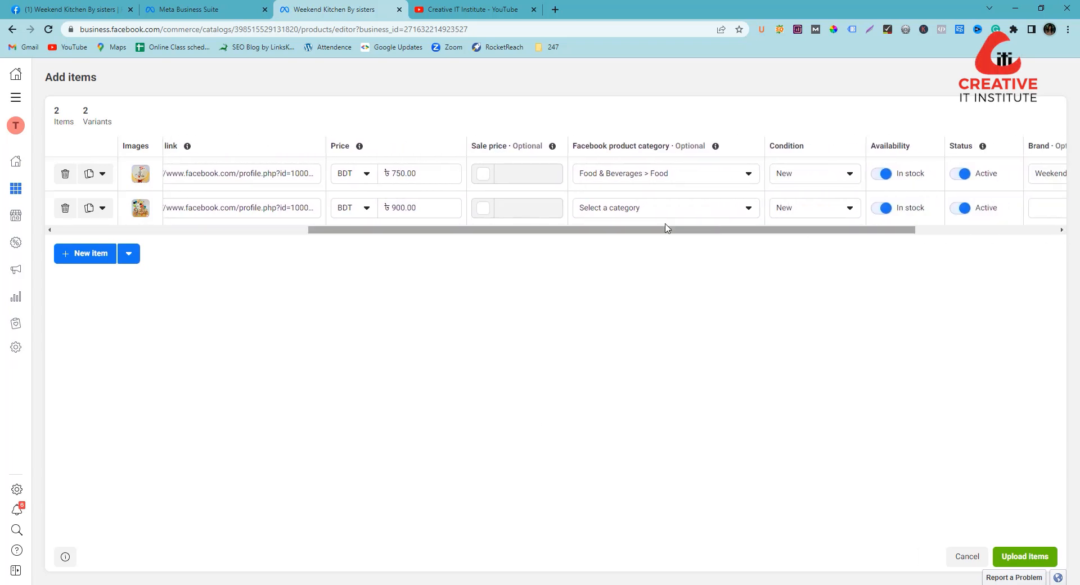
click(622, 208)
scroll(639, 411, down, 1)
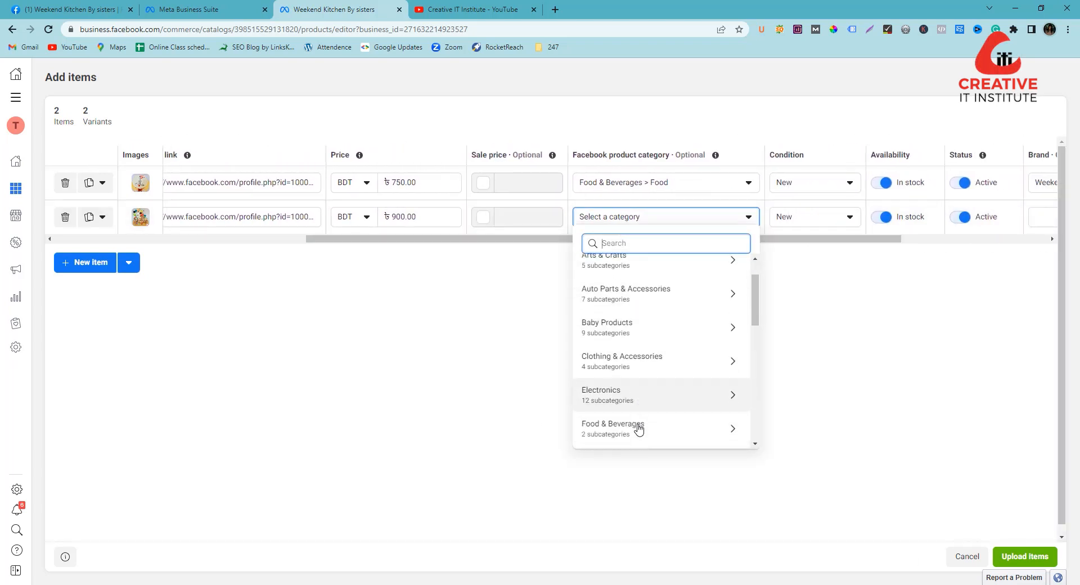
scroll(639, 429, down, 1)
click(622, 362)
click(625, 301)
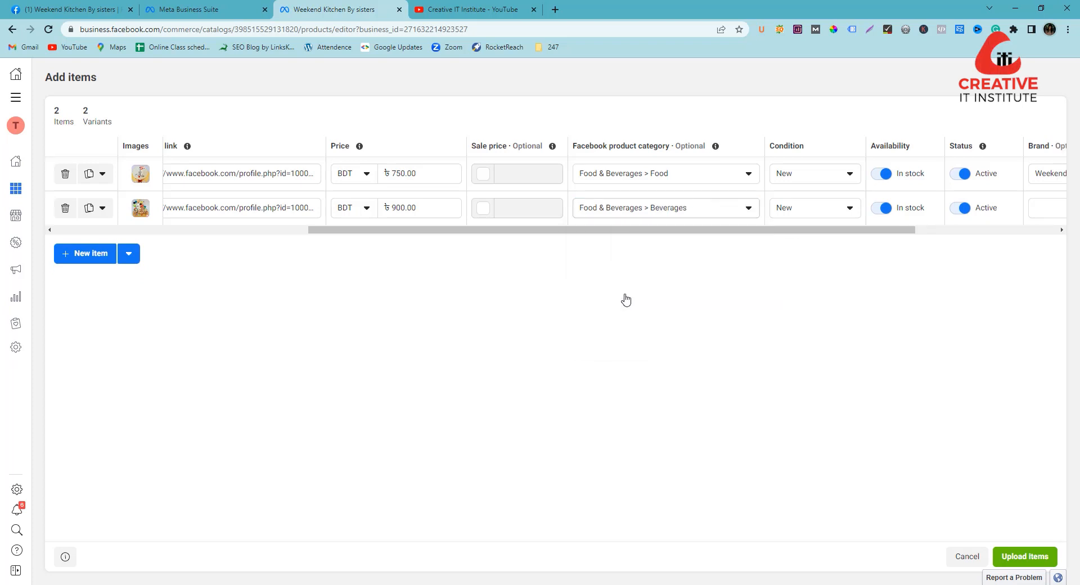
click(642, 208)
click(658, 339)
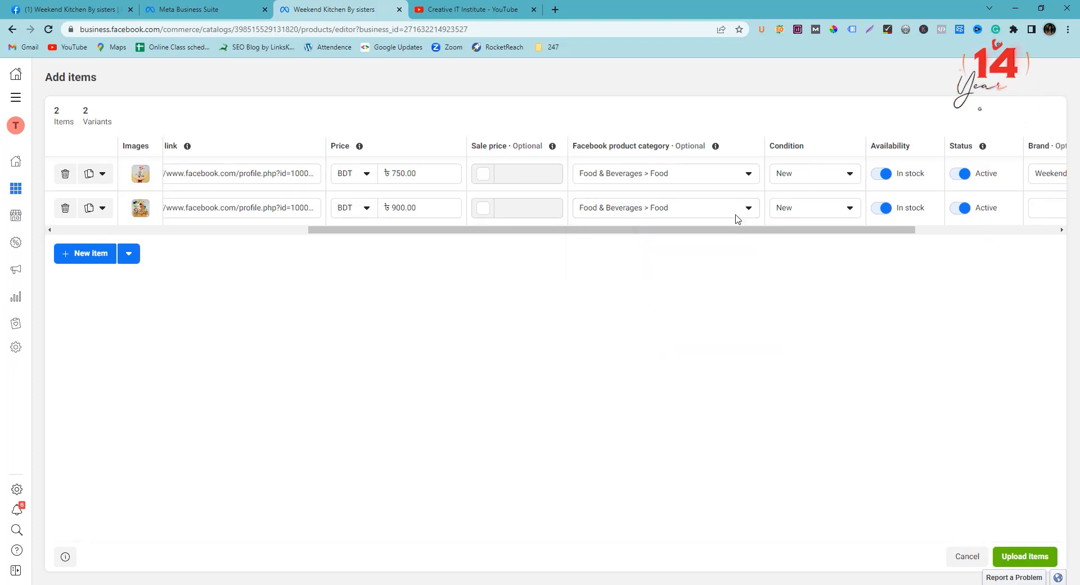
Step: Copy the brand "Weekend Kitchen" from the Anniversary Cake to the Unicorn Cake item
drag(910, 231, 1052, 252)
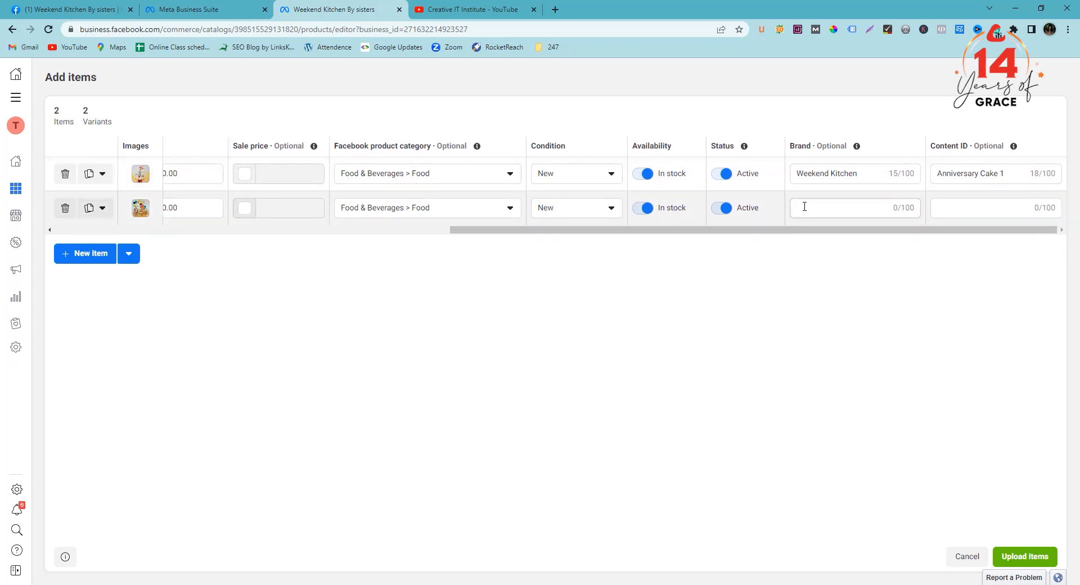
drag(867, 173, 622, 178)
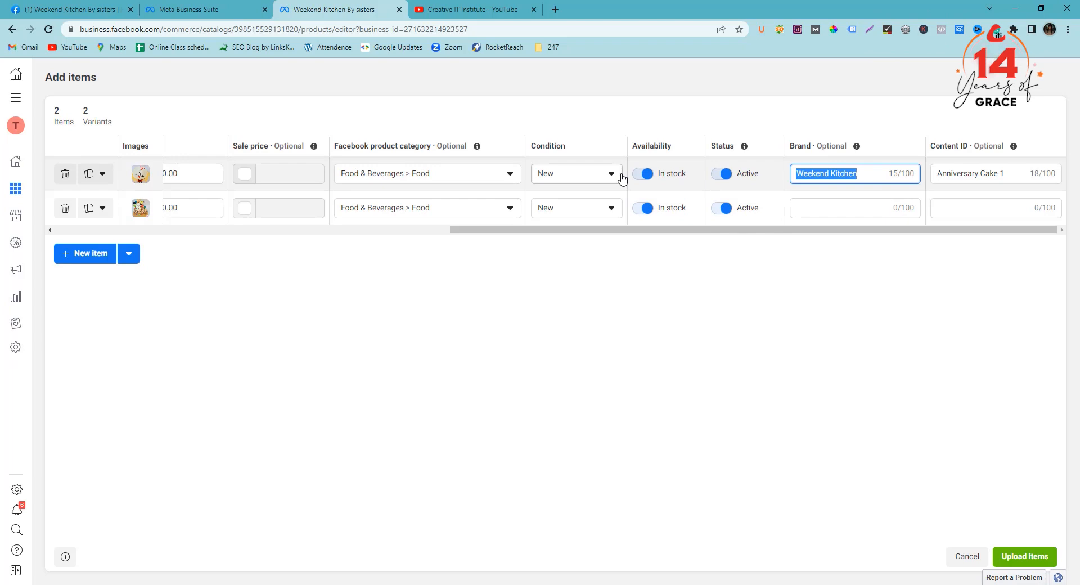
click(832, 209)
key(ctrl+v)
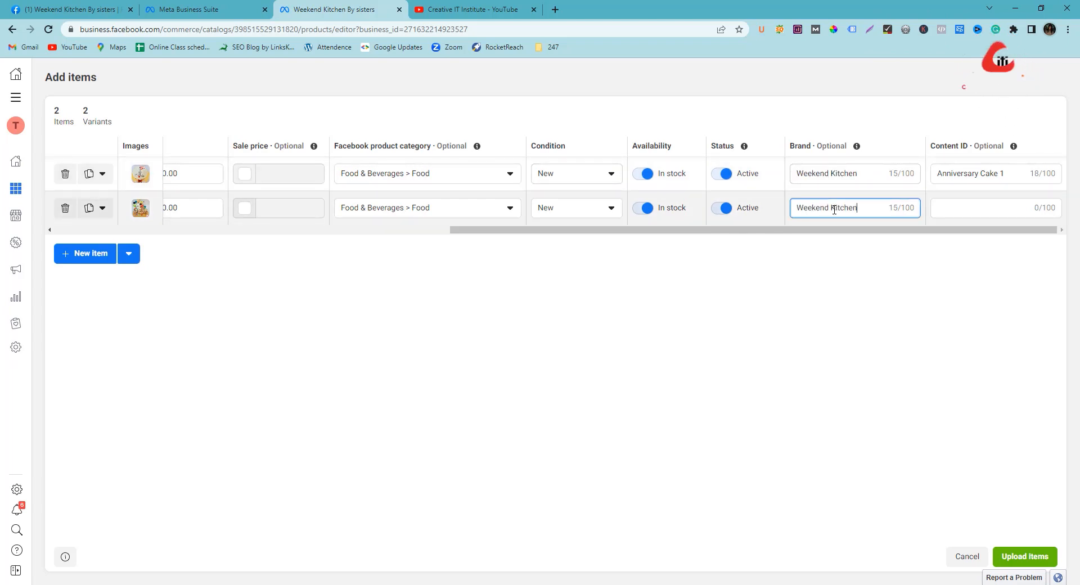
Step: Copy the first item's content ID to the Unicorn Cake and change it to "Birthday Cake 1"
click(981, 210)
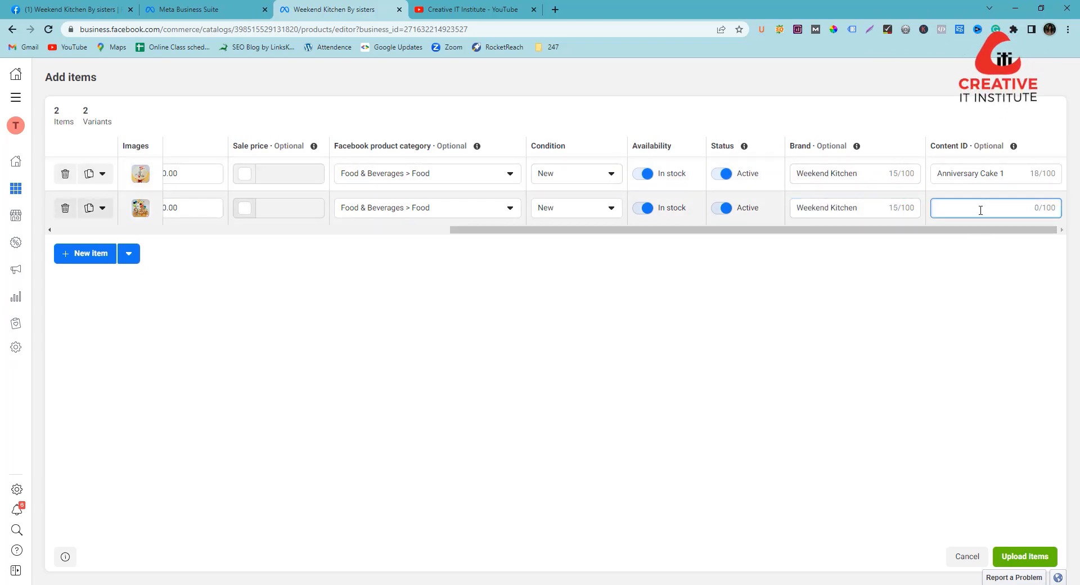
click(1008, 169)
key(ctrl+a)
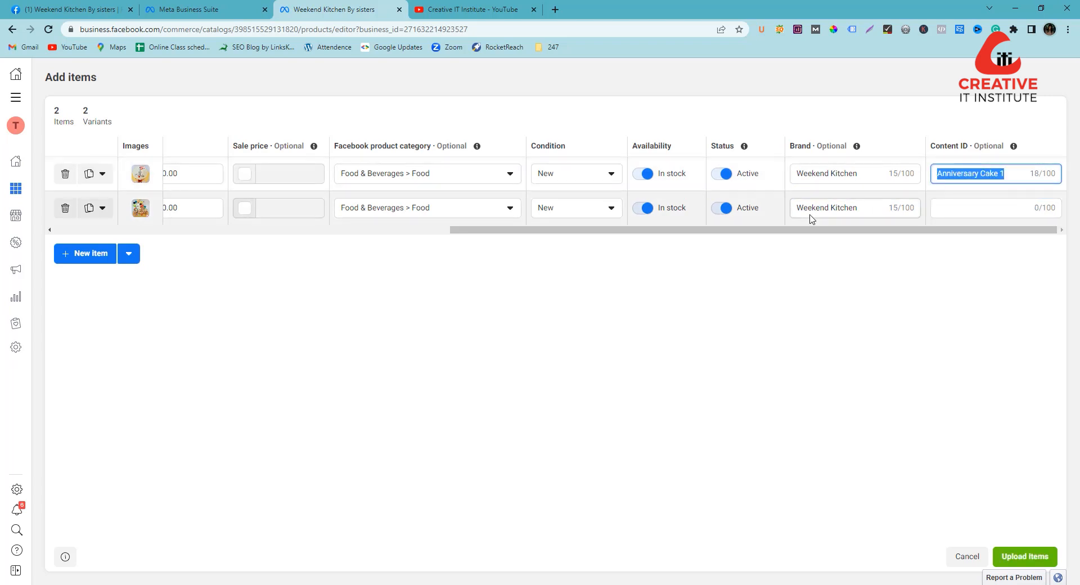
click(949, 204)
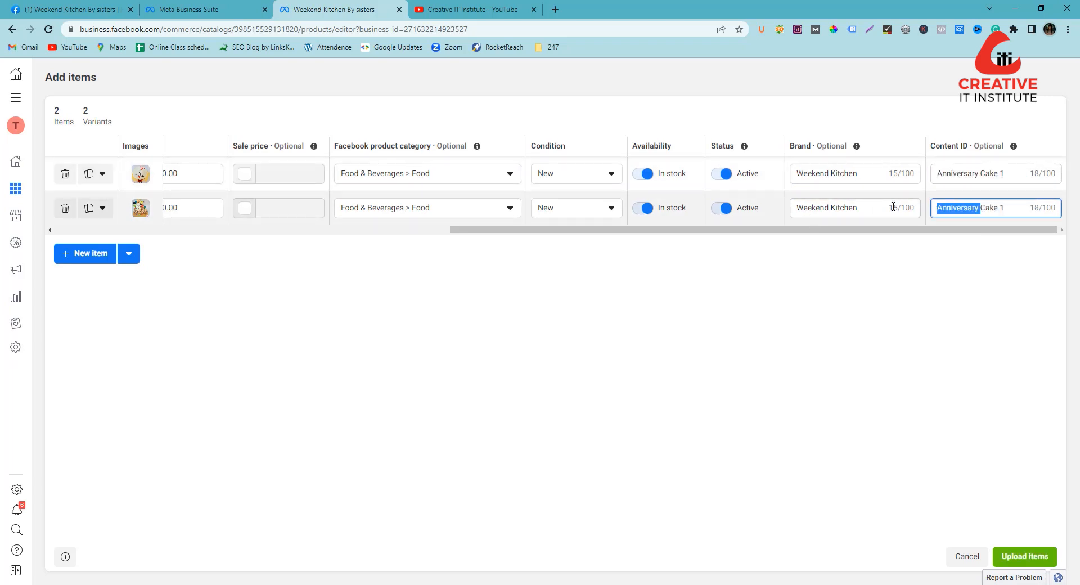
text(B)
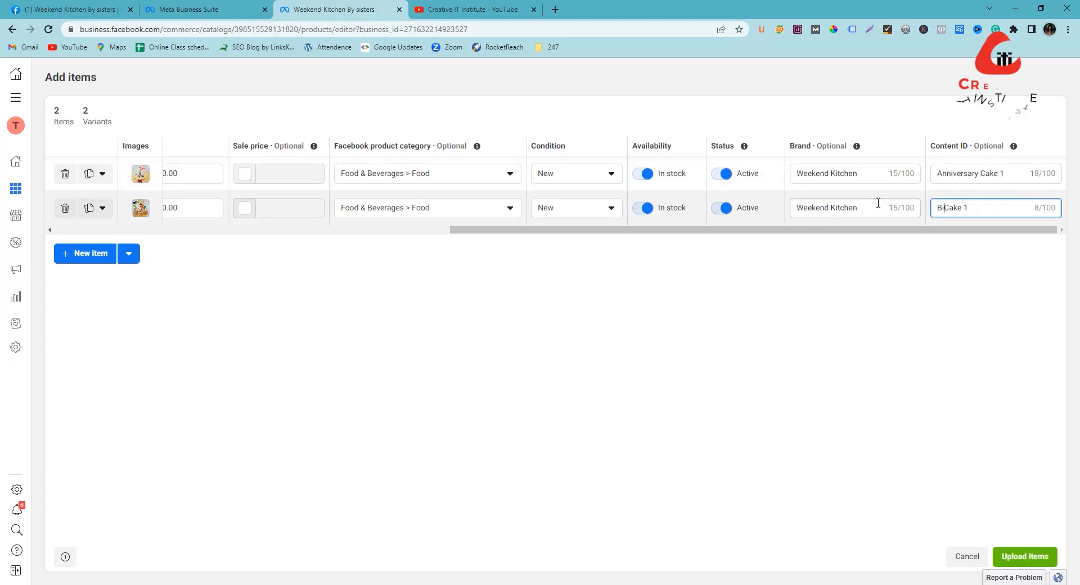
text(irthday)
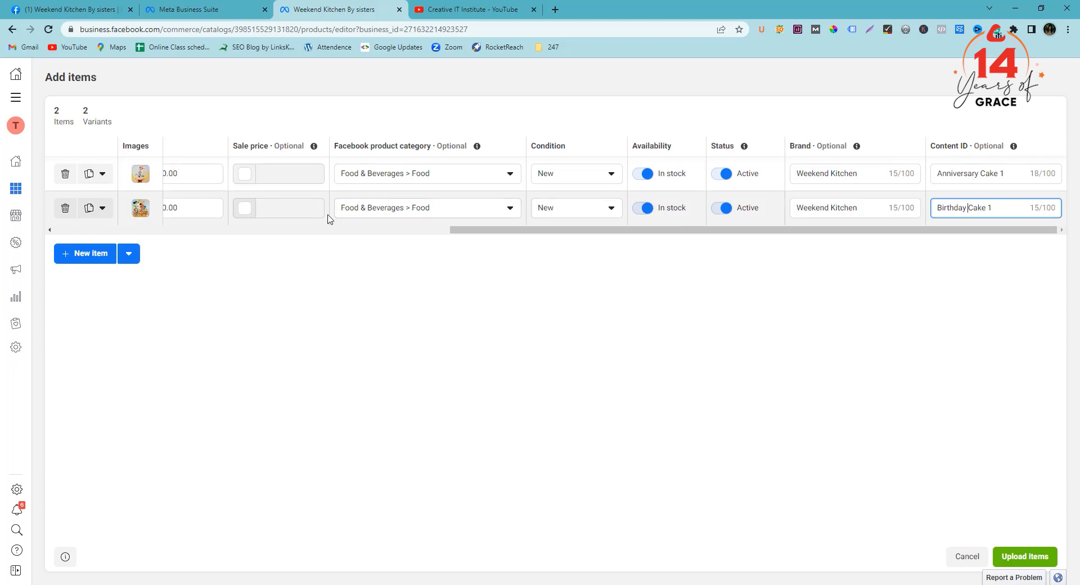
Step: Upload both cake items to the catalog and open the shop's overview
click(1045, 556)
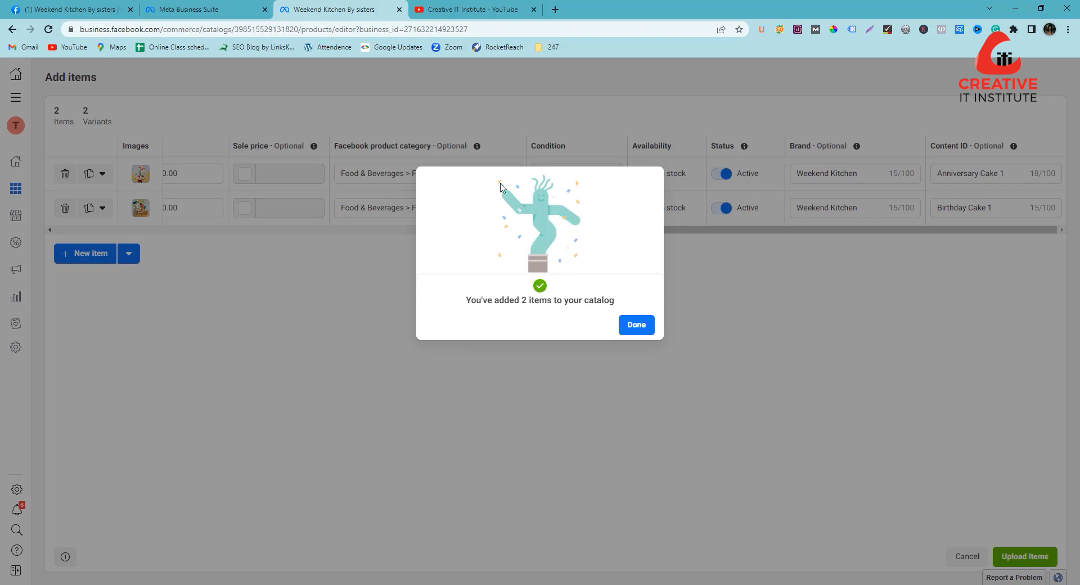
click(636, 325)
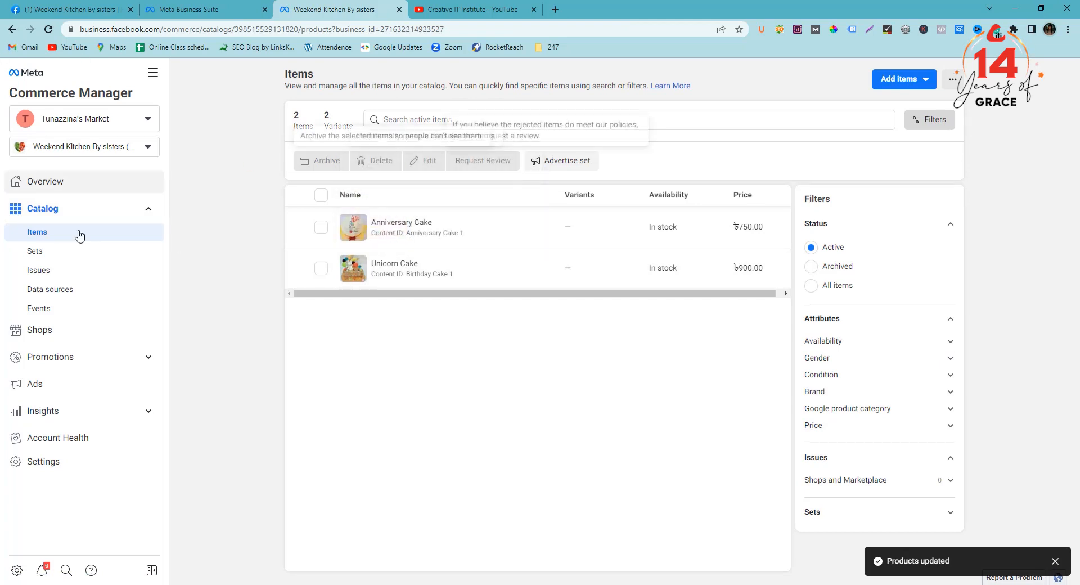
click(43, 179)
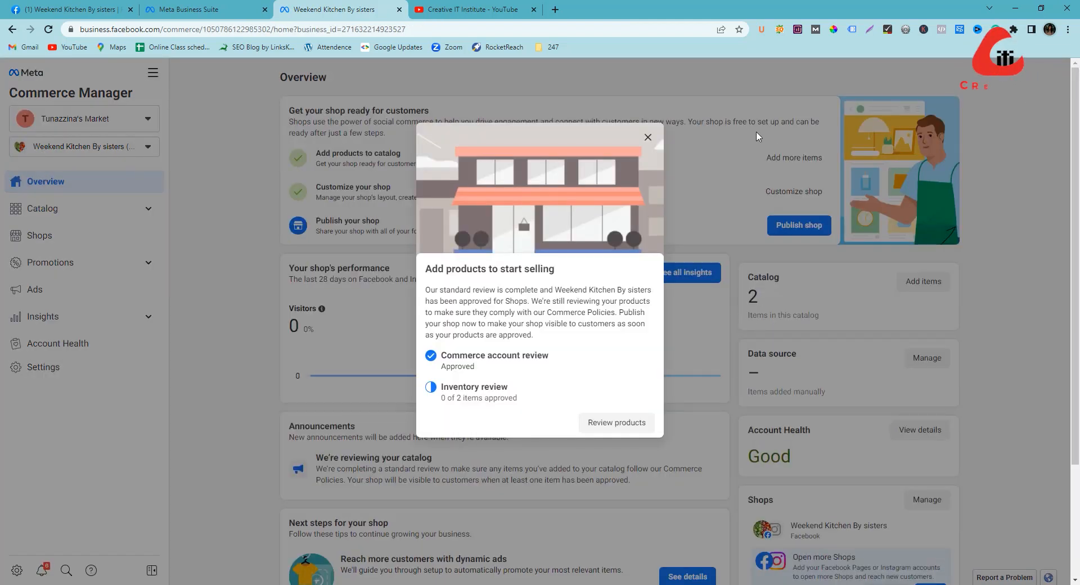
Step: Open the shop's customization layout and dismiss the inventory review notice and the introductory tips
click(647, 137)
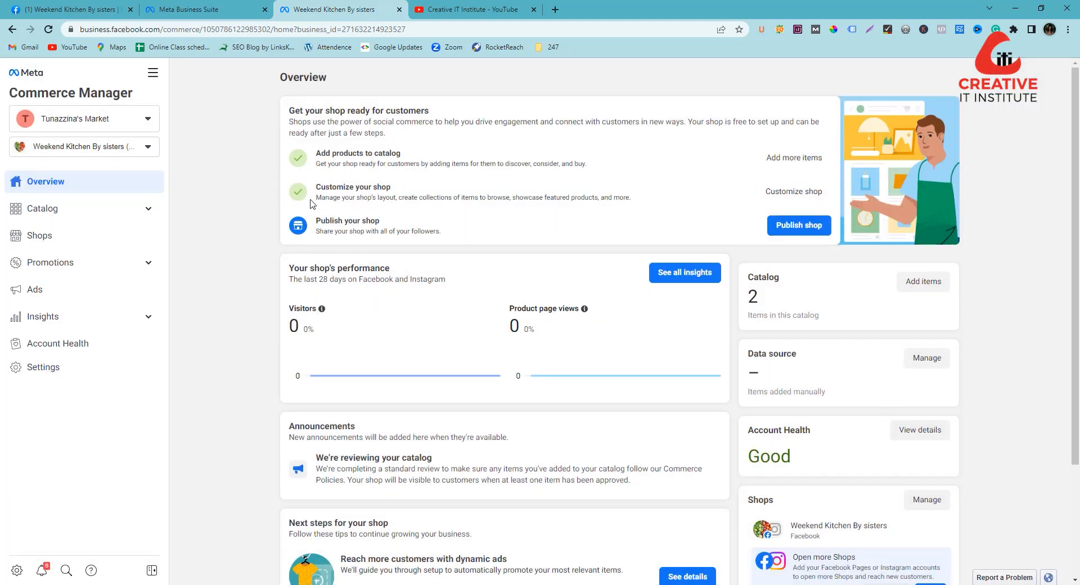
click(794, 192)
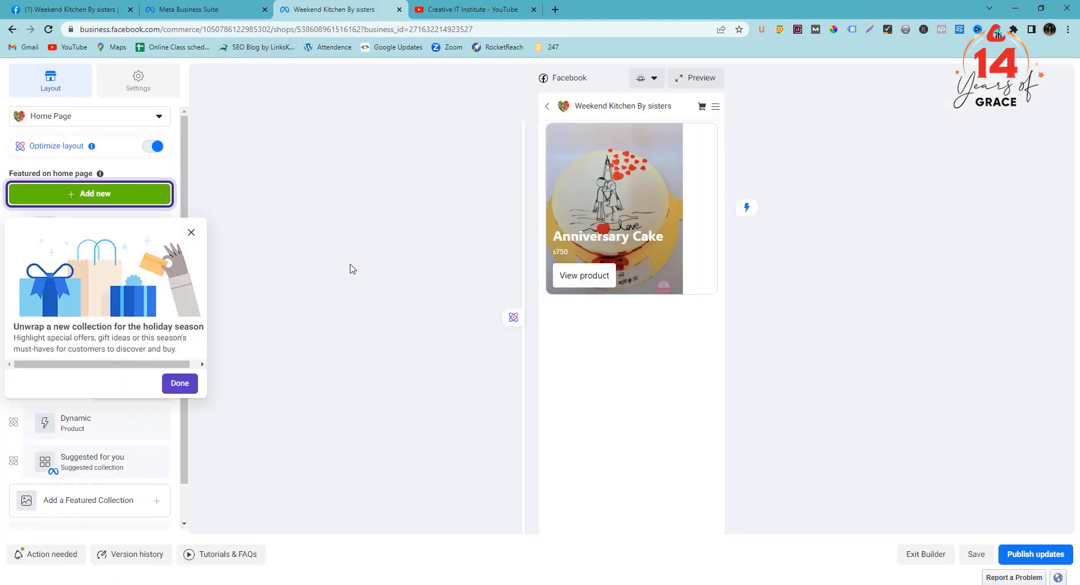
click(187, 231)
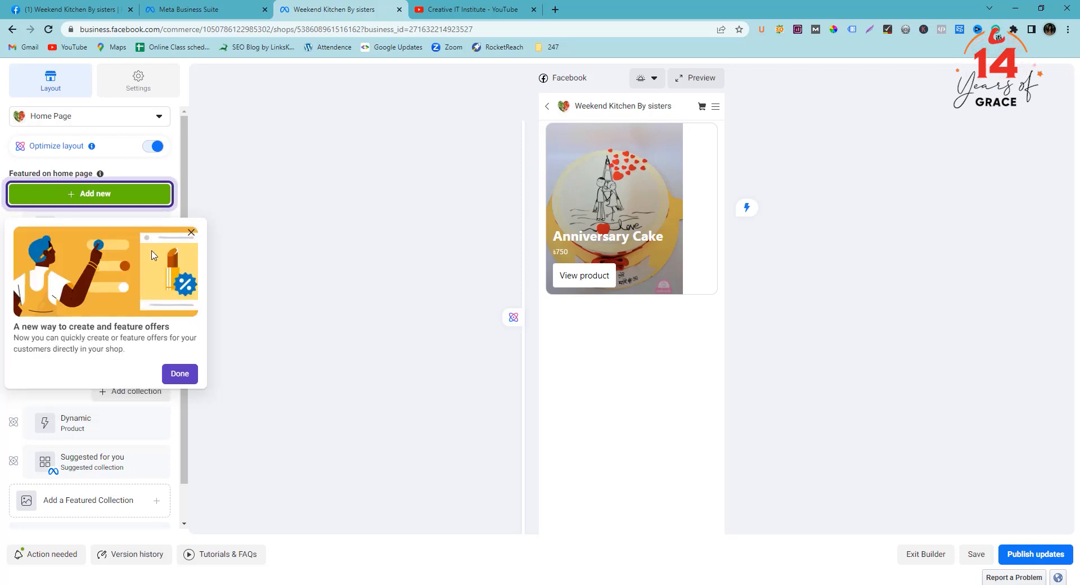
click(186, 231)
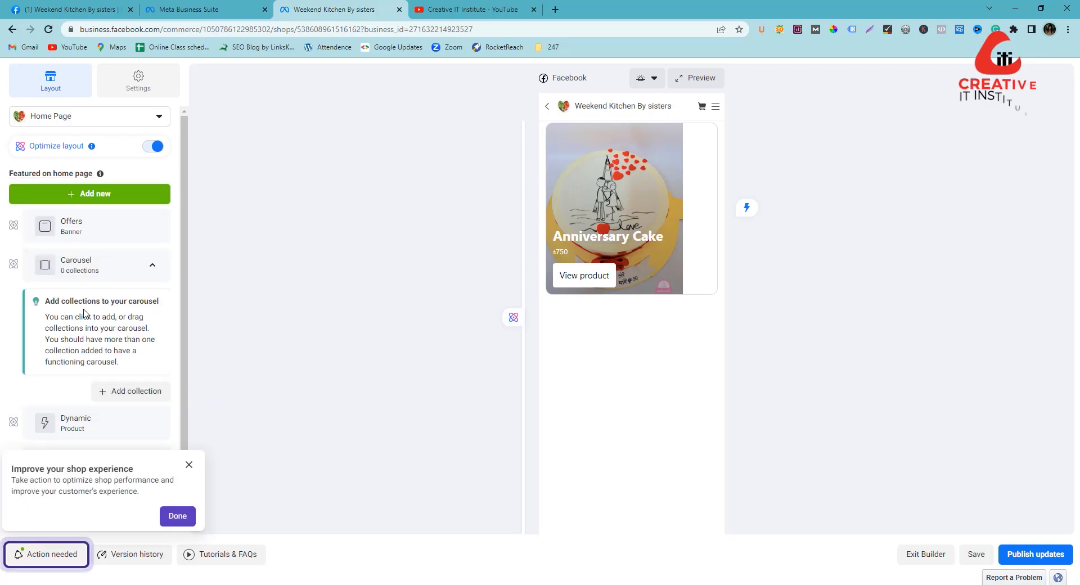
click(190, 464)
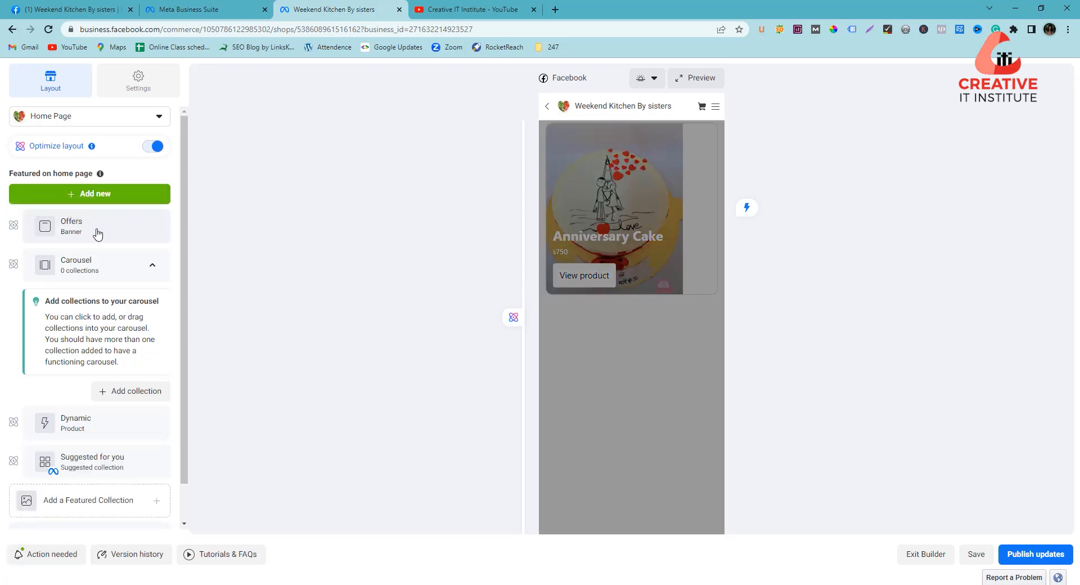
Step: Start creating a new offer from the Offers banner on the shop's home page
click(74, 229)
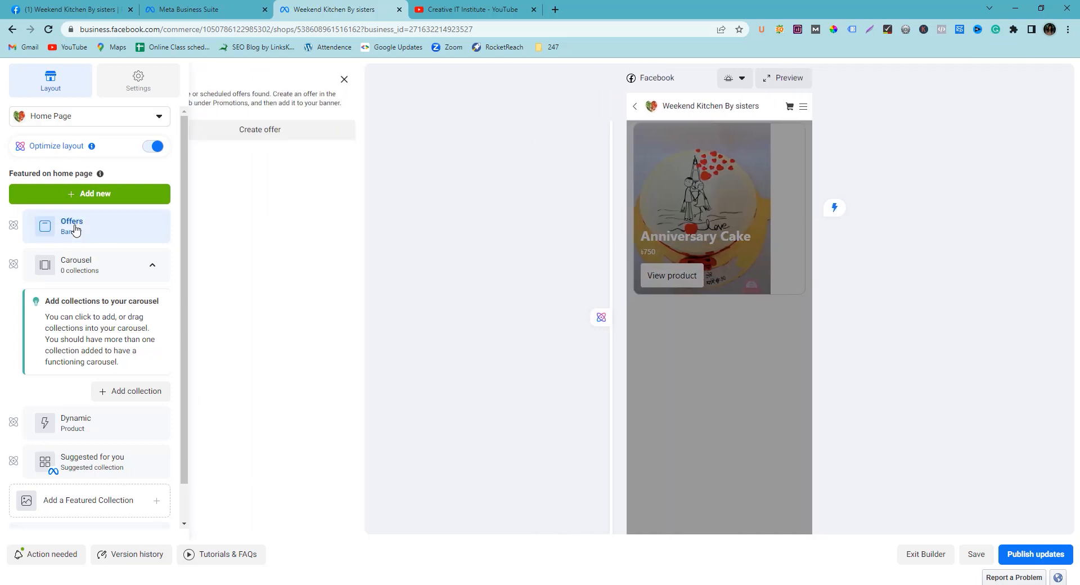
click(260, 132)
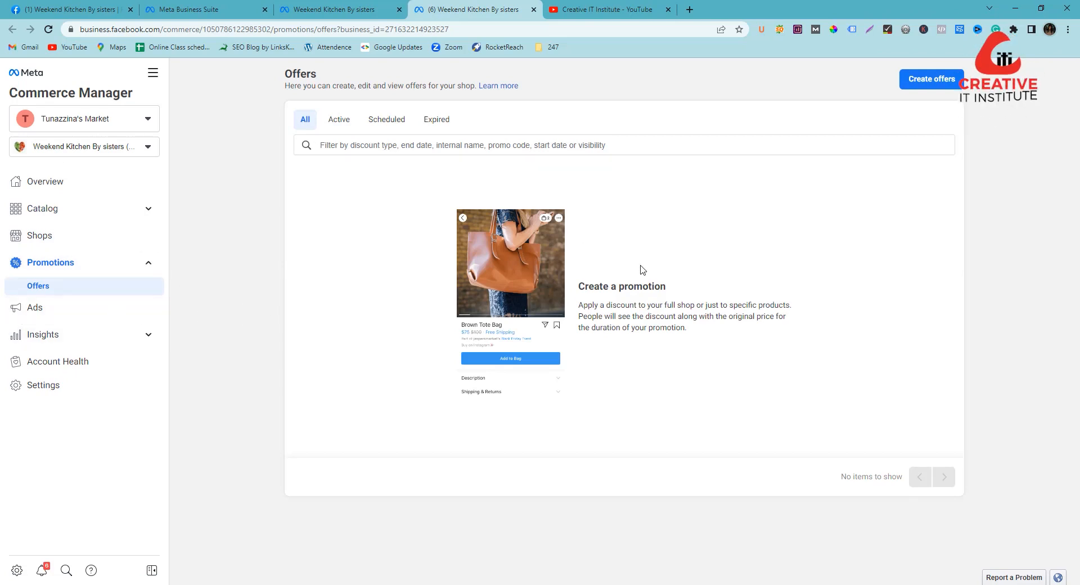
click(928, 83)
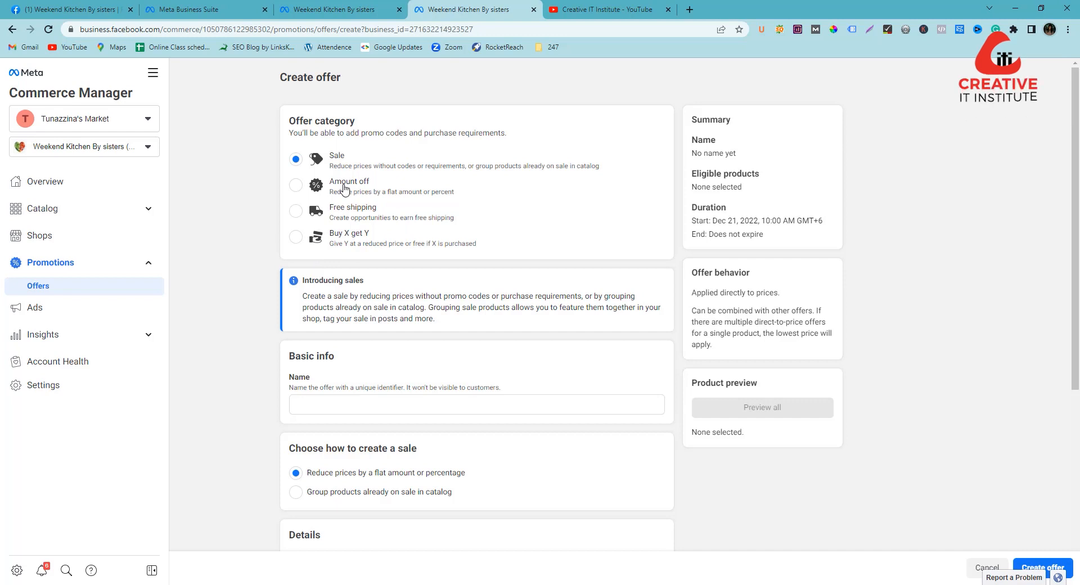
Step: Set the offer category to Amount off and name the offer "20% Off"
click(296, 186)
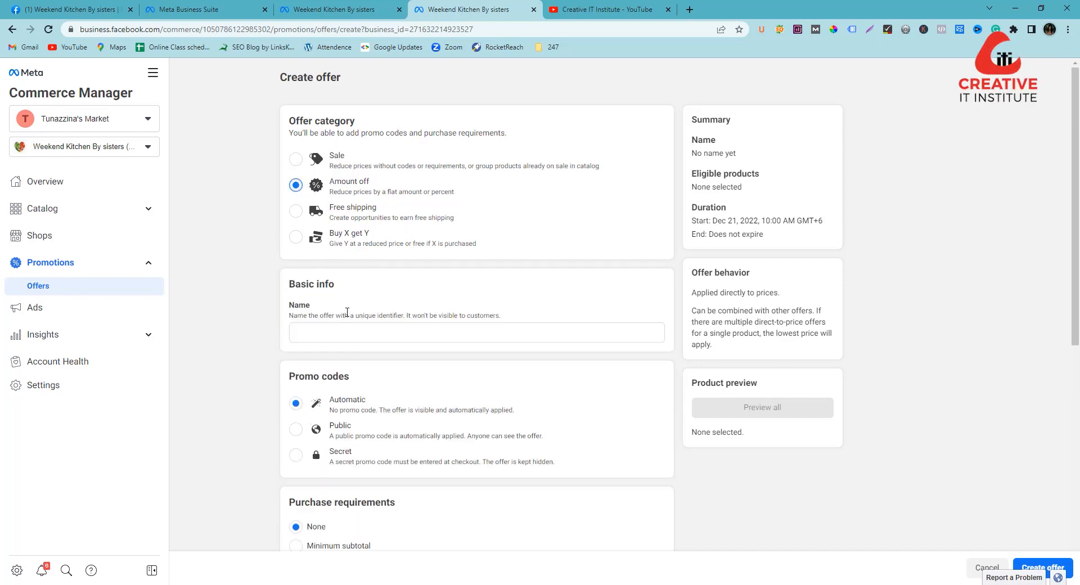
click(353, 328)
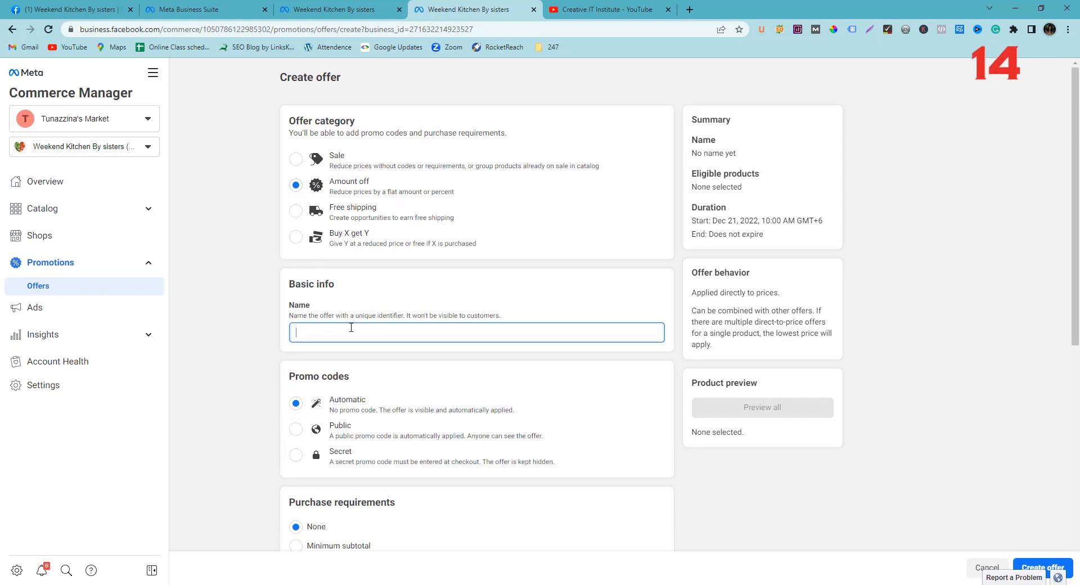
text(20)
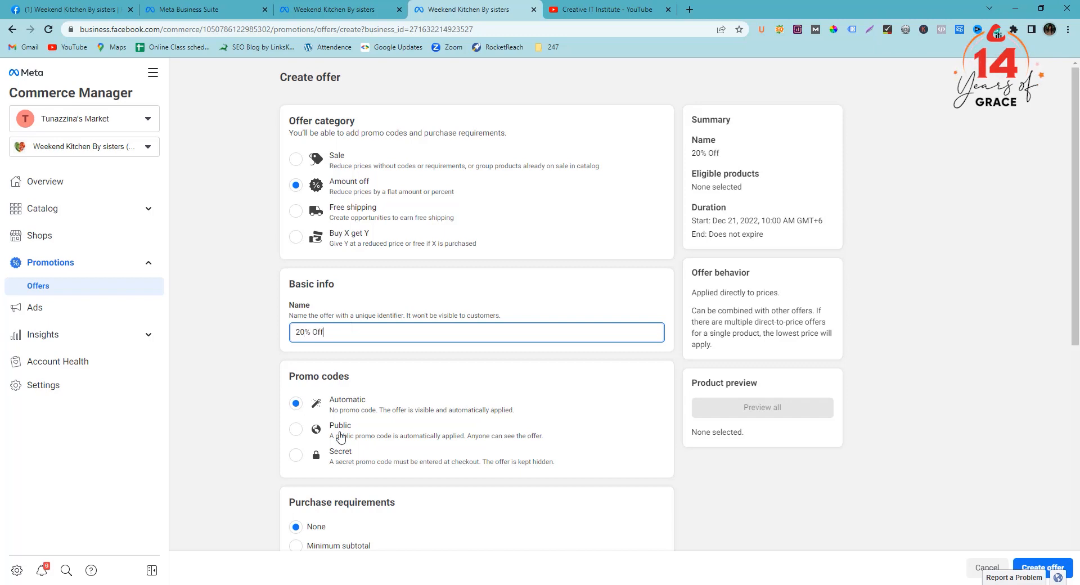
Step: Try the Minimum subtotal purchase requirement for the offer and set it back to None
scroll(341, 433, down, 1)
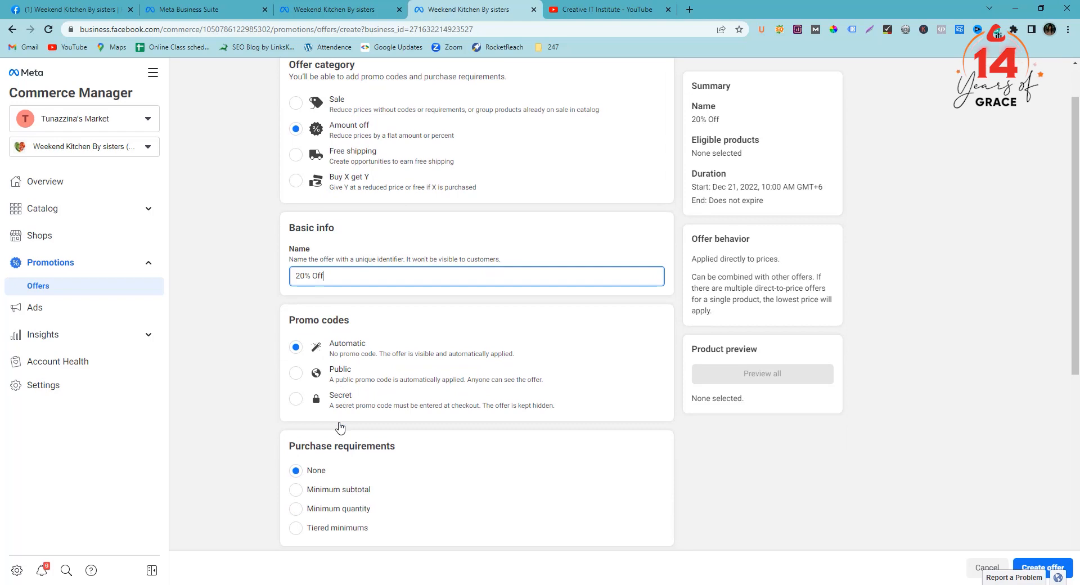
scroll(340, 428, down, 1)
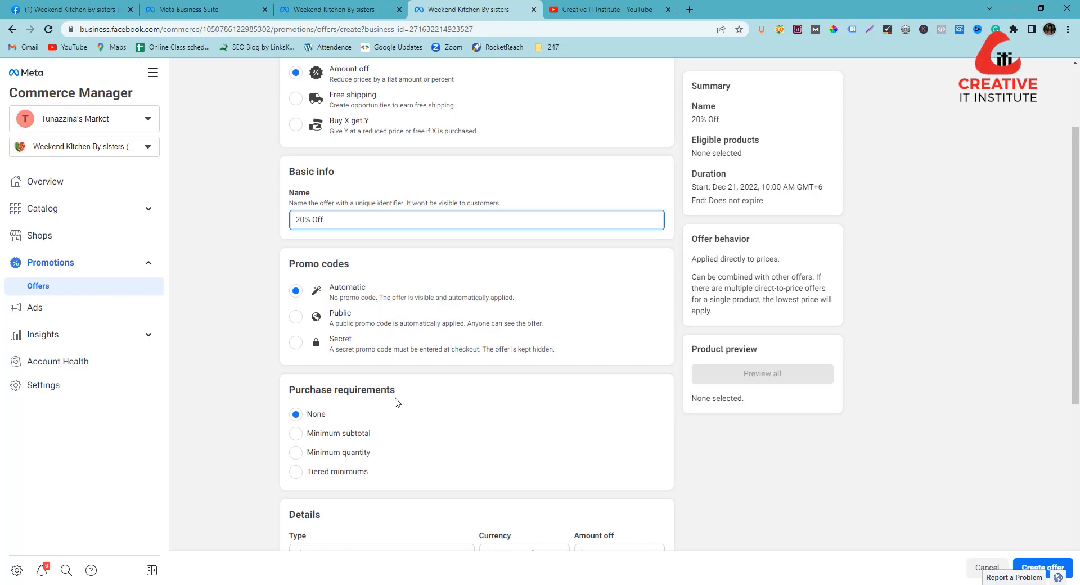
scroll(397, 402, down, 3)
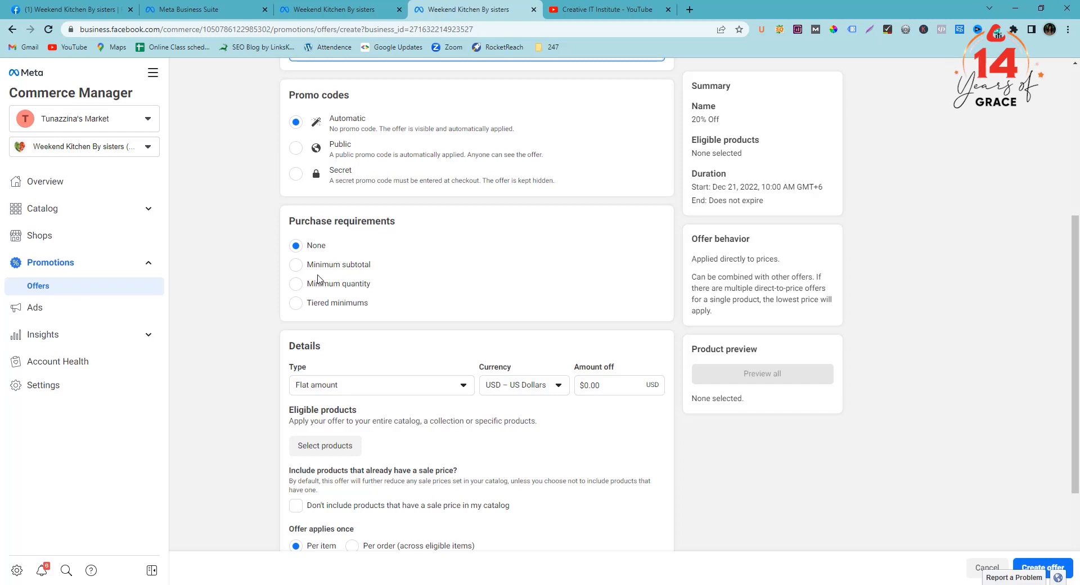
click(295, 264)
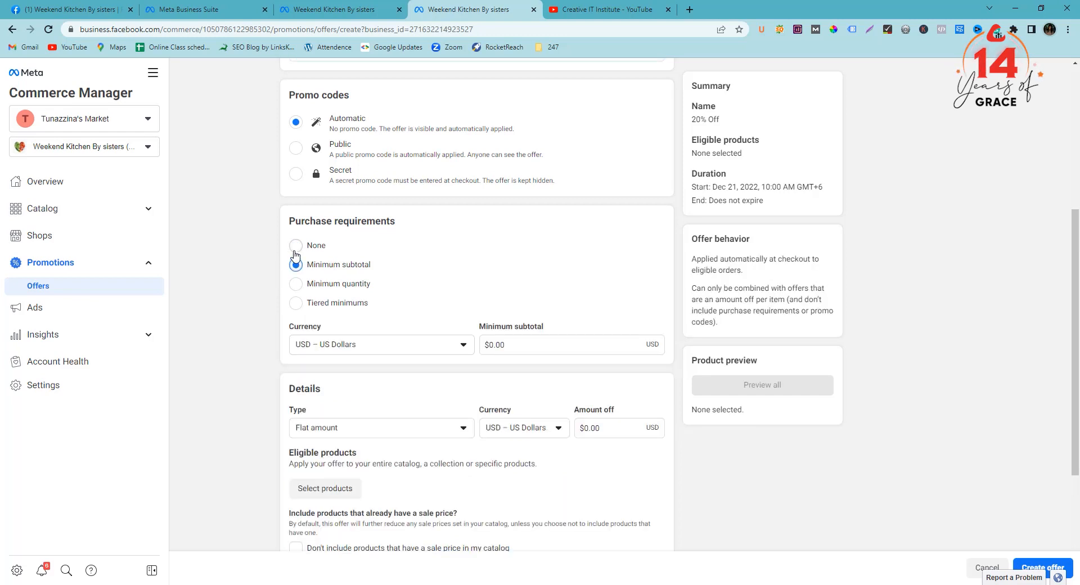
click(295, 246)
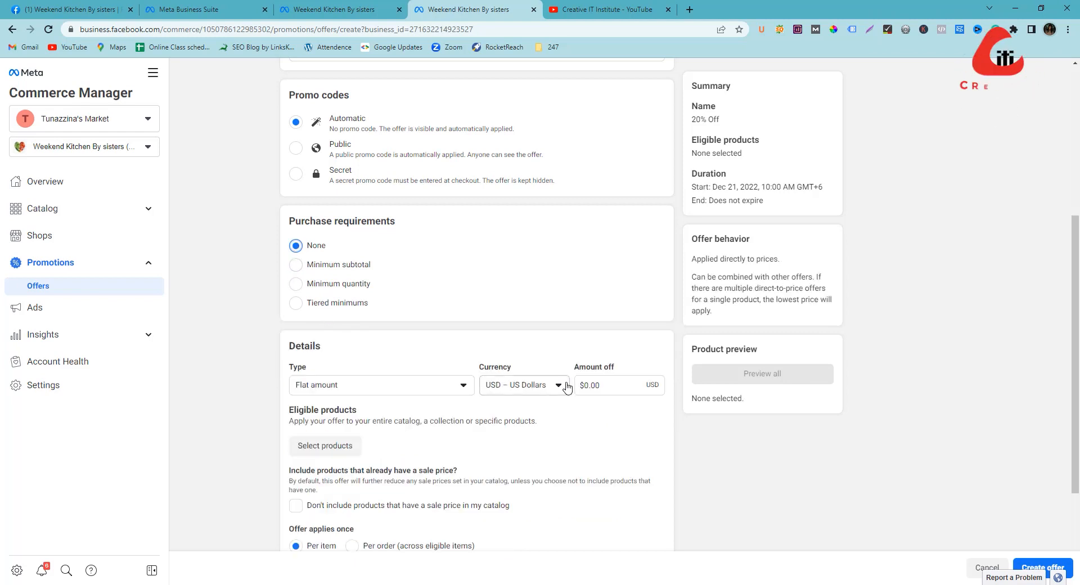
Step: Change the flat discount's currency to BDT – Bangladeshi Taka in the offer details
scroll(444, 385, down, 1)
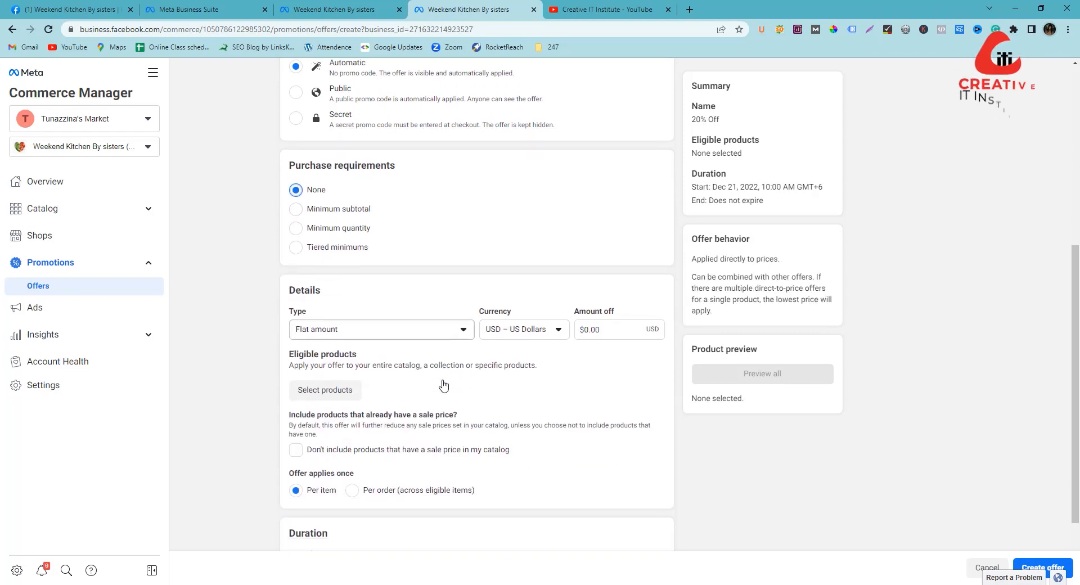
click(546, 331)
scroll(539, 512, up, 5)
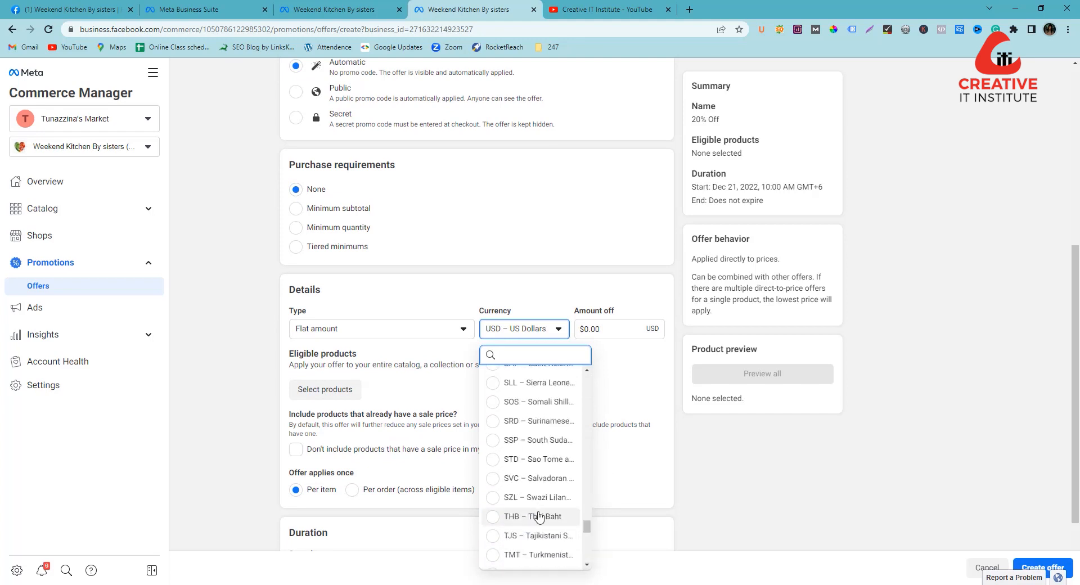
scroll(539, 516, up, 15)
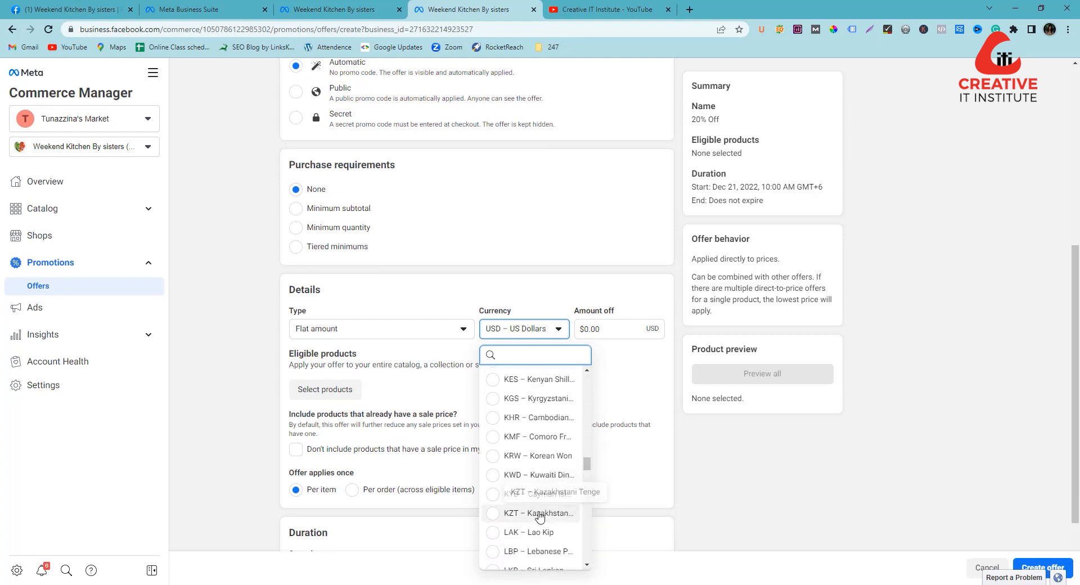
scroll(540, 516, up, 15)
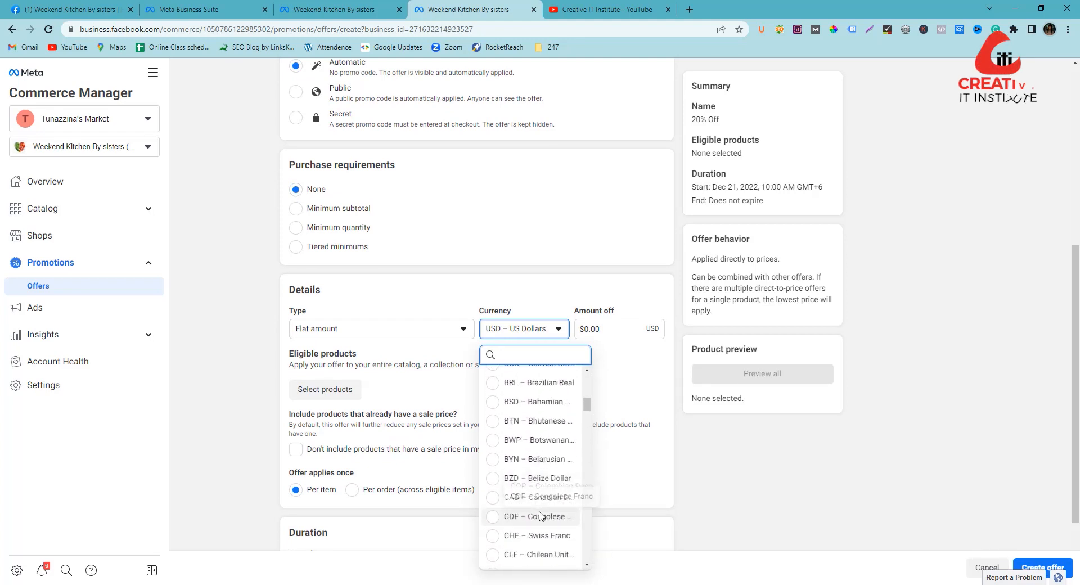
scroll(523, 458, up, 1)
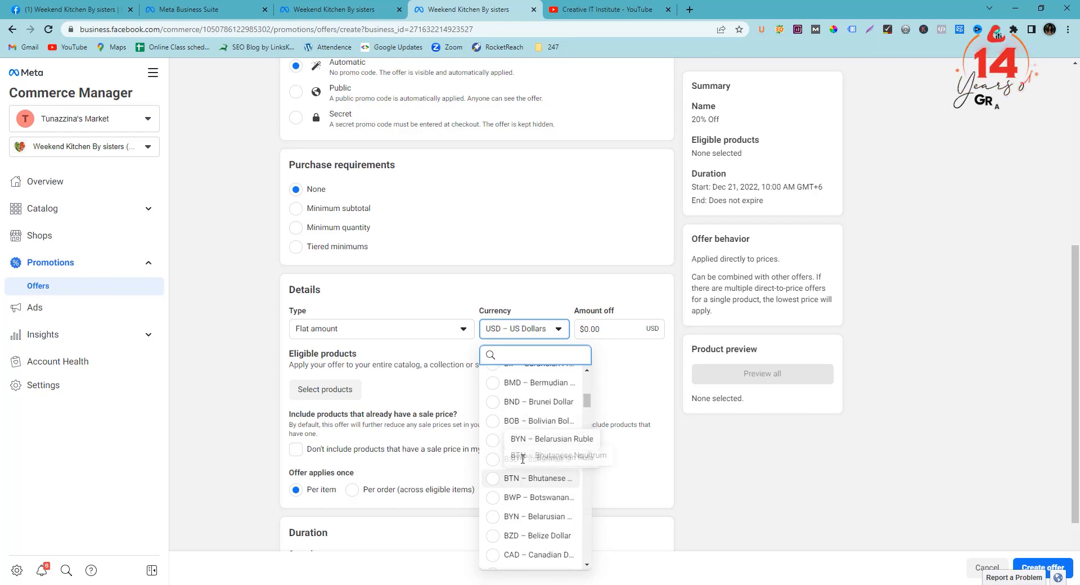
scroll(523, 458, up, 3)
click(509, 477)
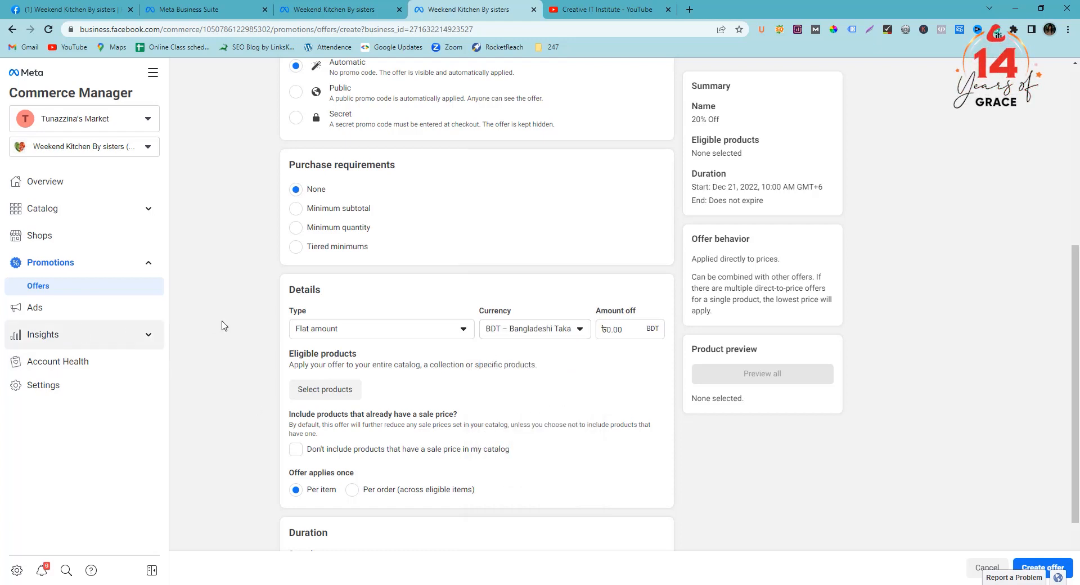
Step: Set the offer's flat amount off to 200 BDT
click(610, 332)
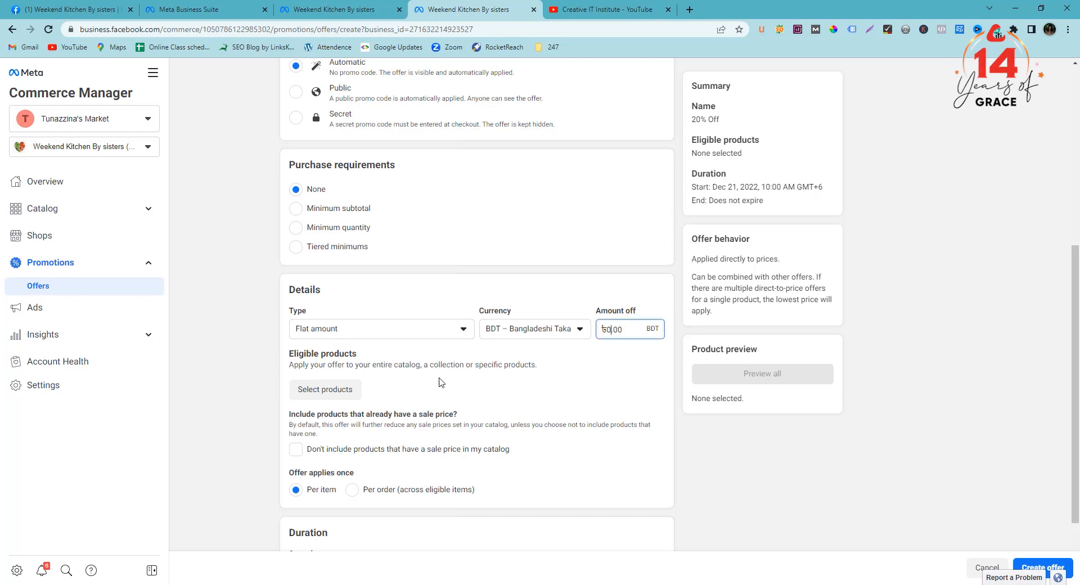
scroll(441, 383, up, 2)
scroll(441, 383, down, 1)
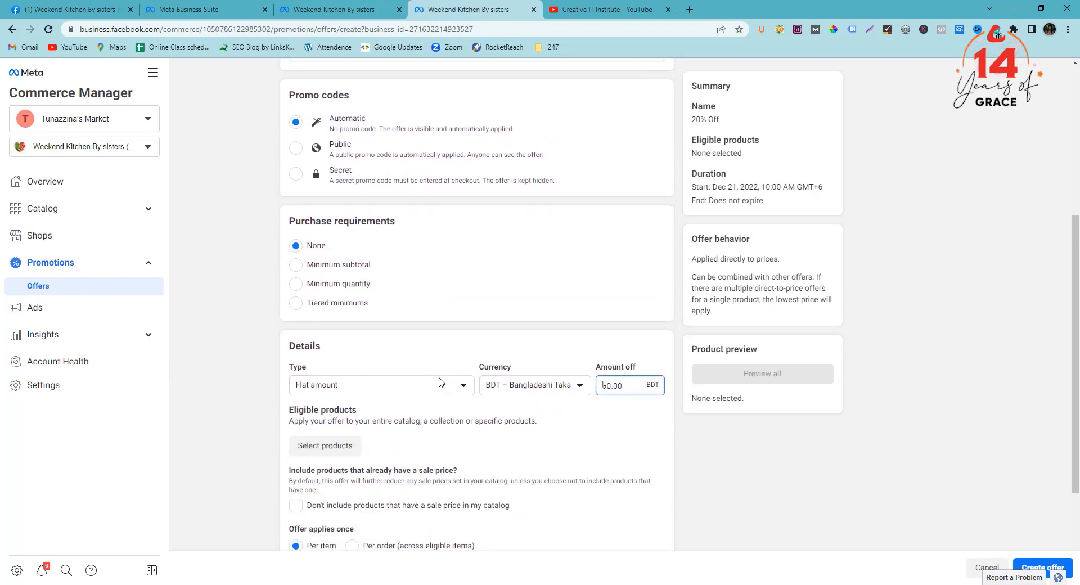
scroll(439, 383, down, 1)
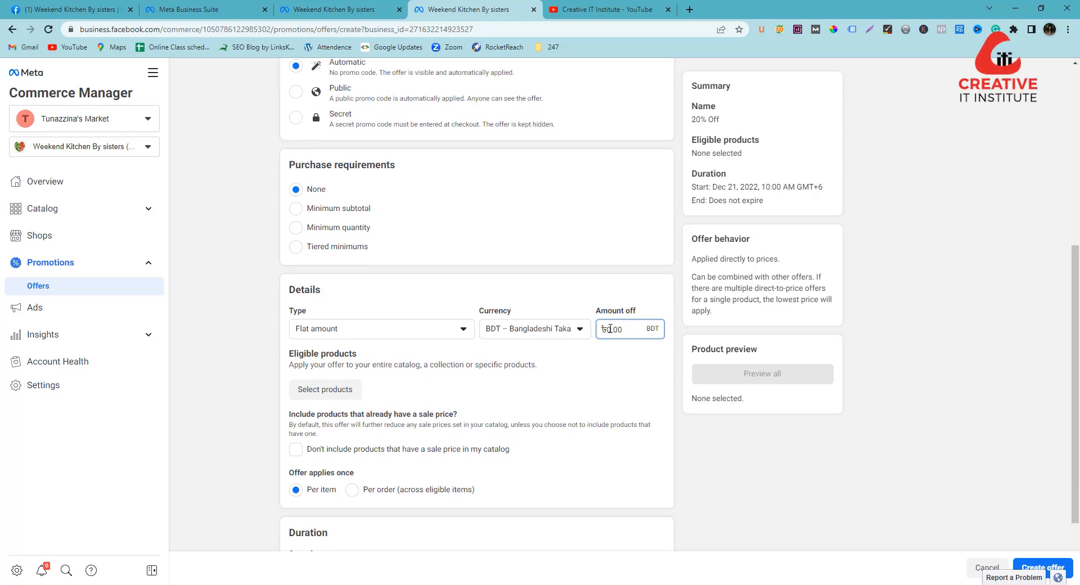
scroll(438, 363, down, 2)
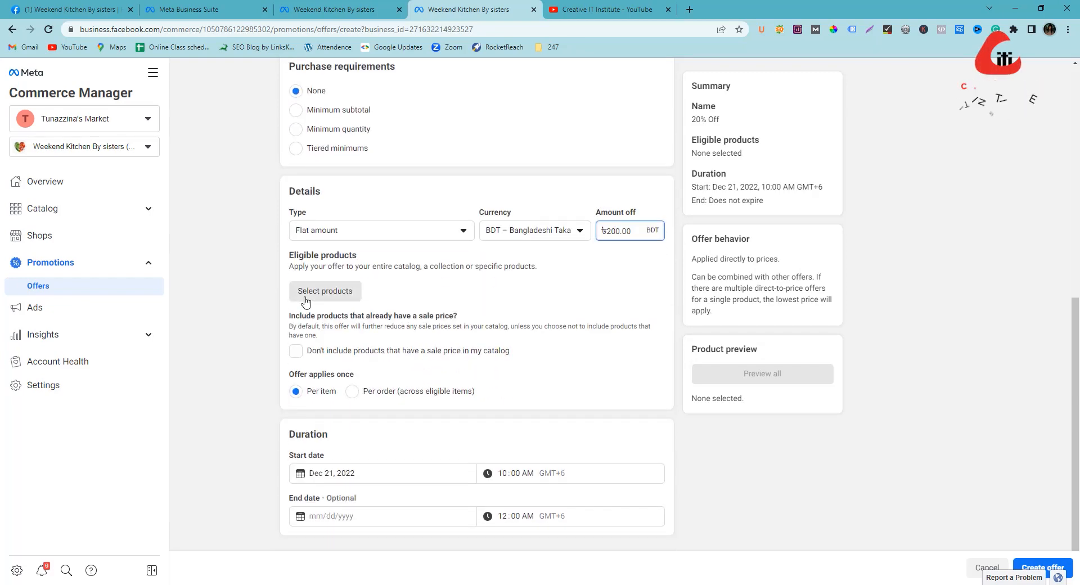
Step: Apply the offer to the entire shop and have it apply once per item
click(305, 301)
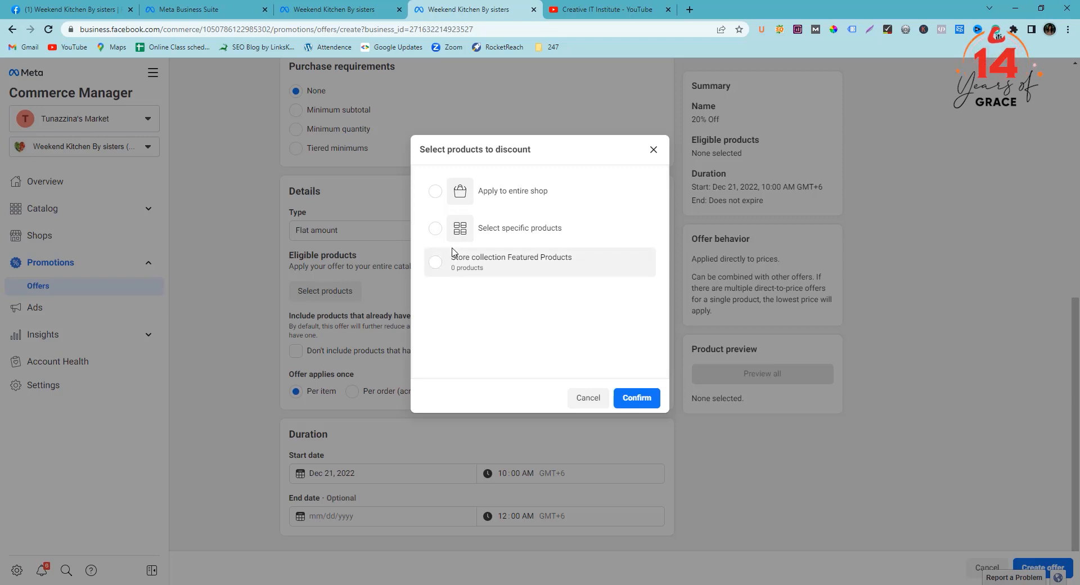
click(437, 198)
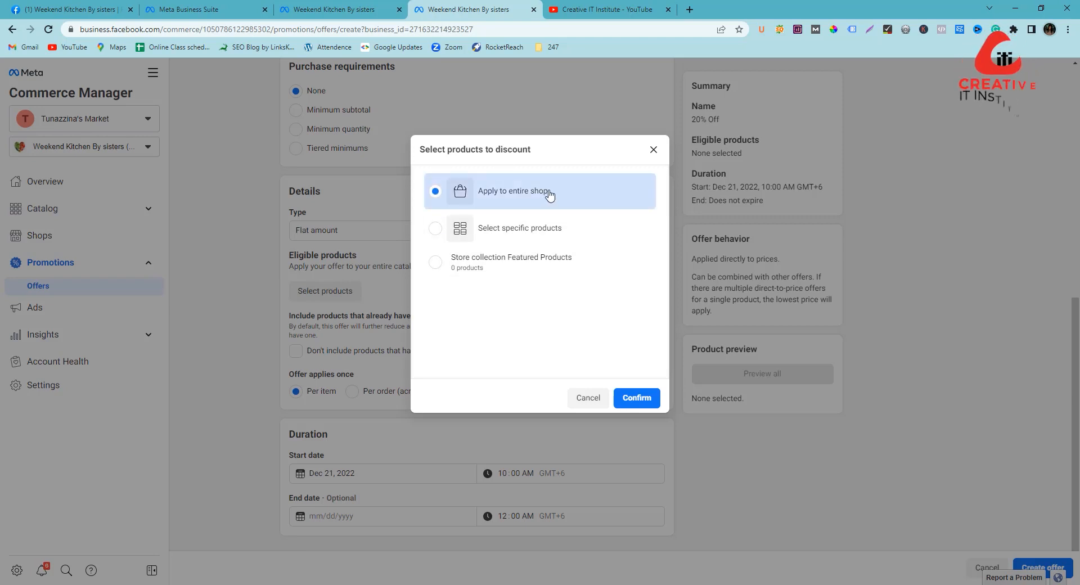
click(636, 398)
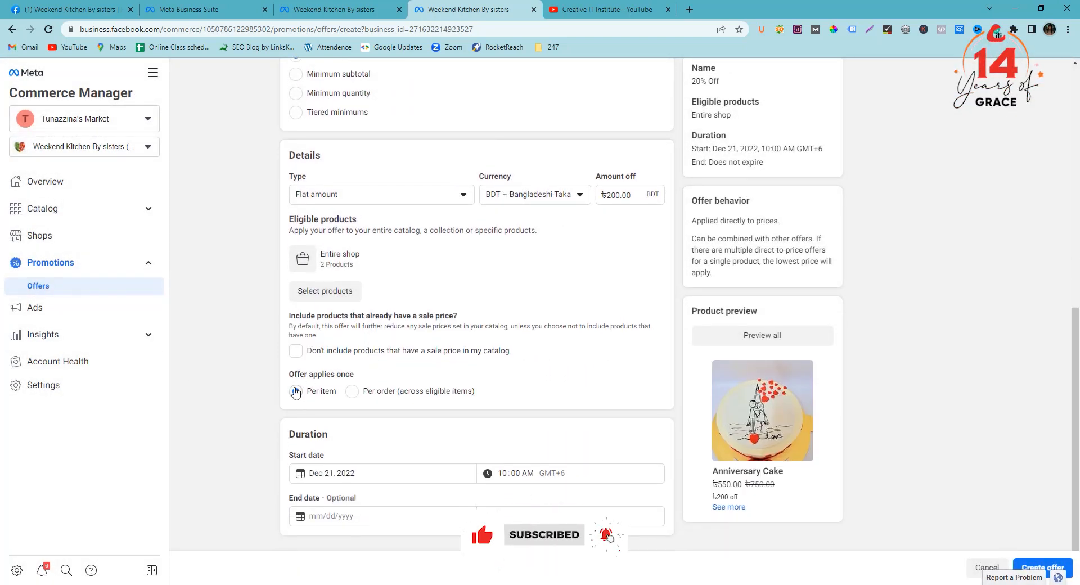
click(296, 392)
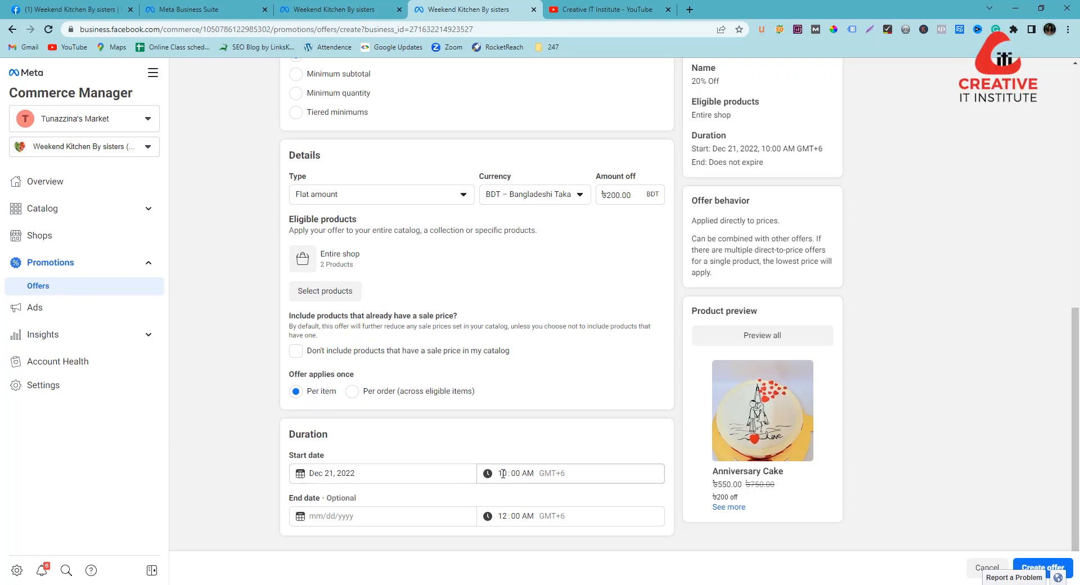
Step: Set the offer's duration to start on December 22, 2022 and end on December 31, 2022
click(314, 468)
click(378, 447)
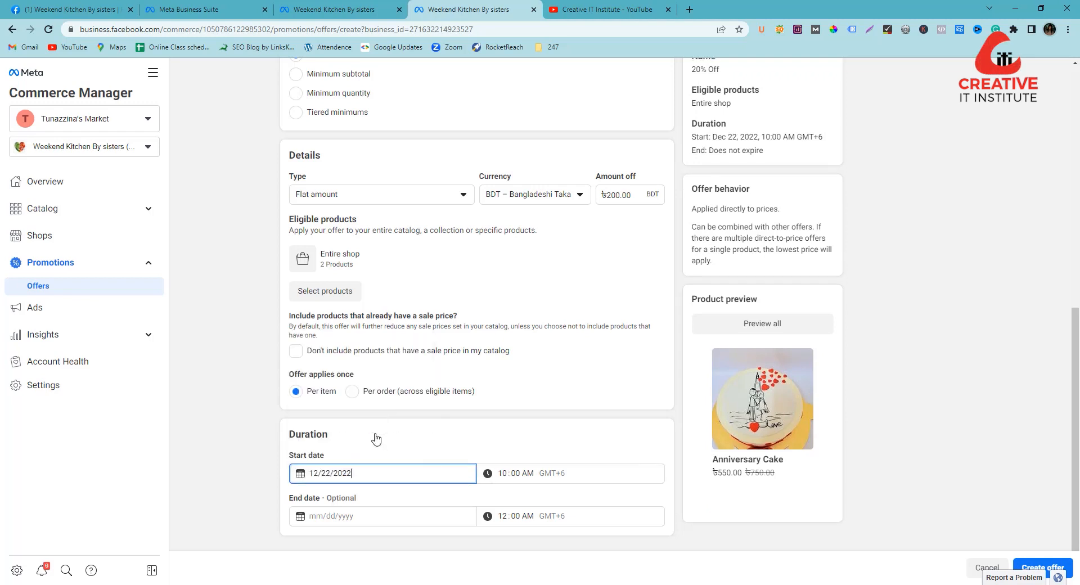
click(314, 511)
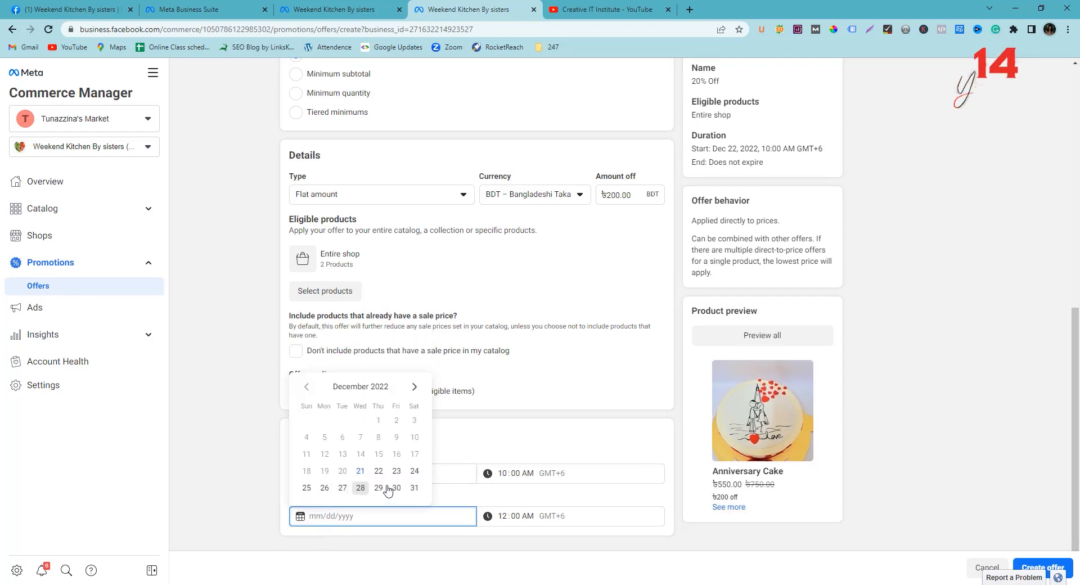
click(415, 488)
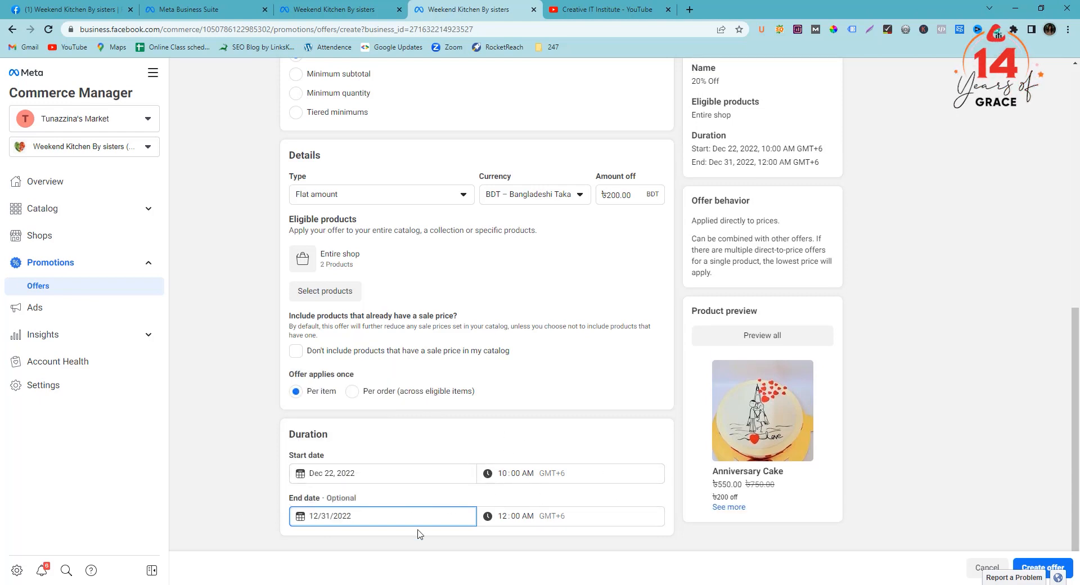
Step: Create the 20% Off offer and close its summary to return to the offers list
scroll(420, 534, up, 3)
scroll(421, 535, down, 3)
click(1057, 567)
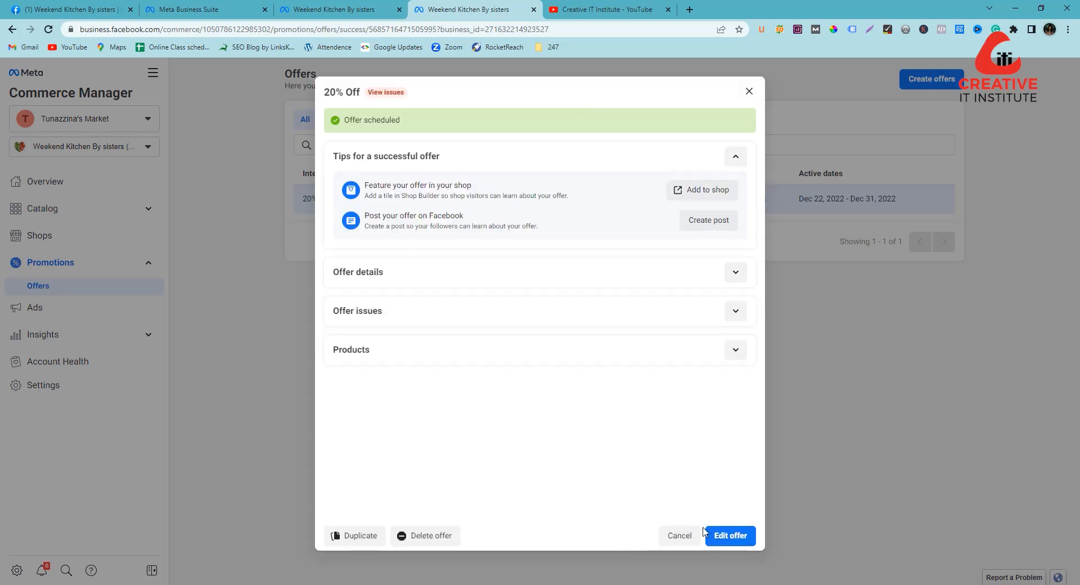
click(678, 536)
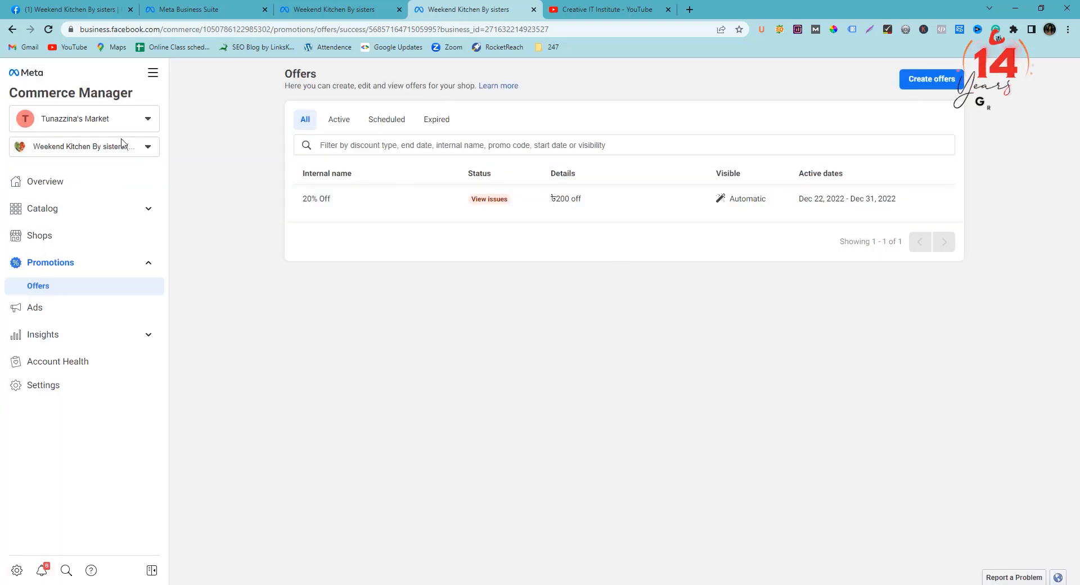
Step: From the commerce account overview, decline changing the Page button to View Shop and start publishing the shop
click(99, 179)
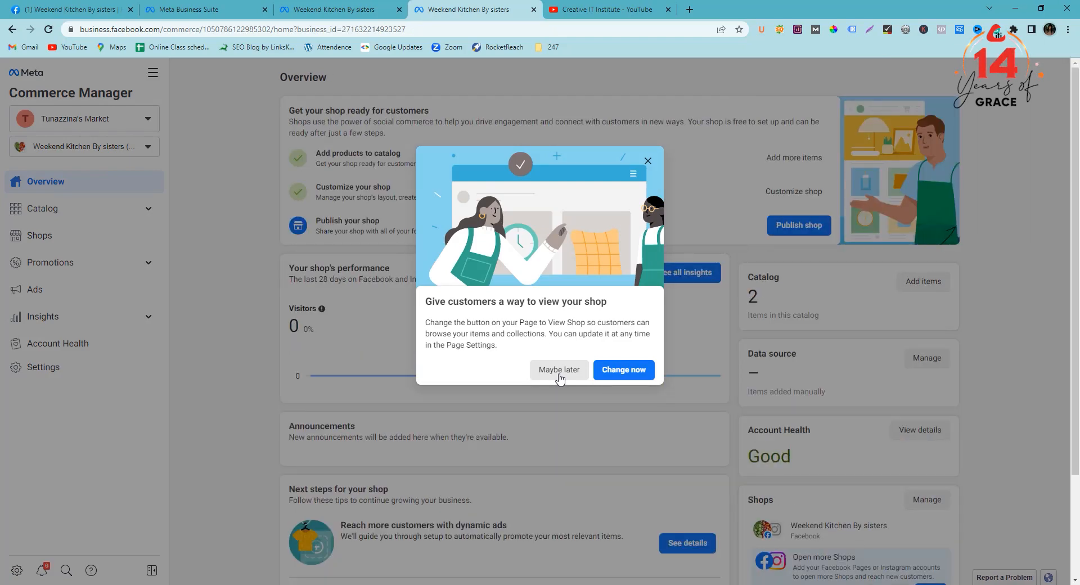
click(559, 371)
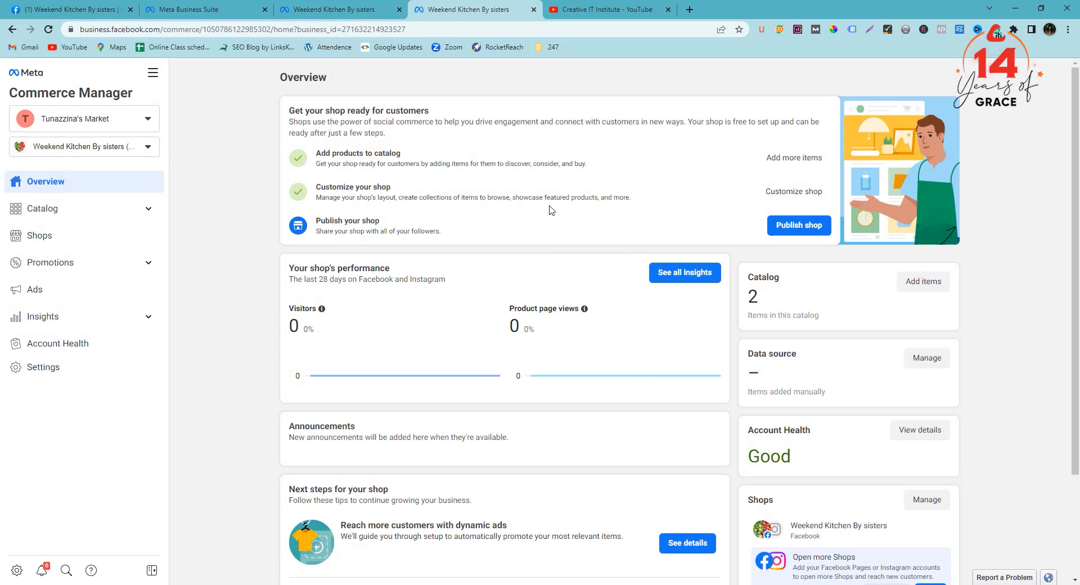
click(793, 231)
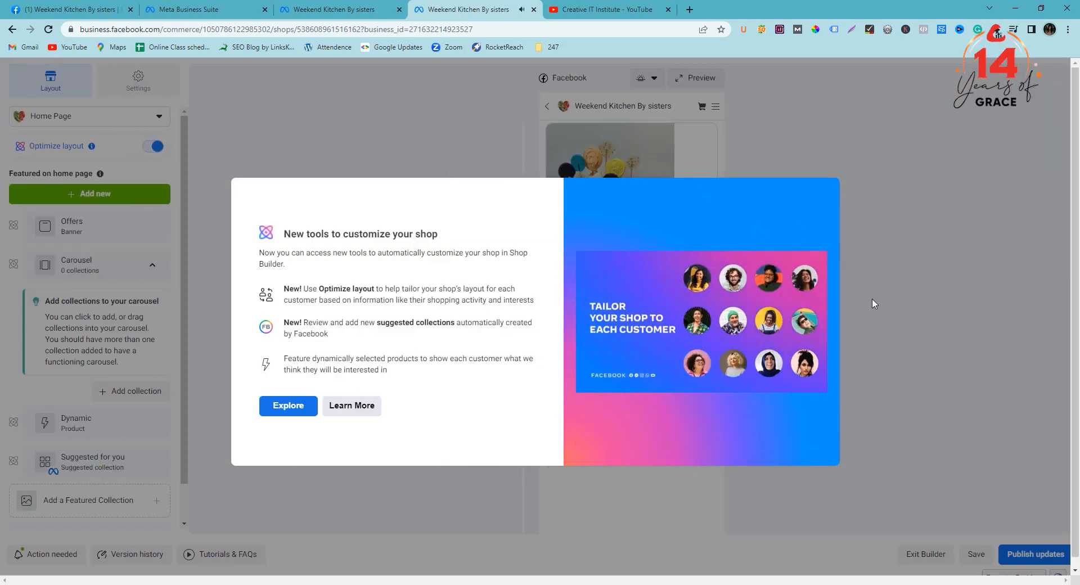
Step: Dismiss the new customization tools introduction and layout tip, and publish the shop updates with Optimize layout kept on
mouse_move(740, 444)
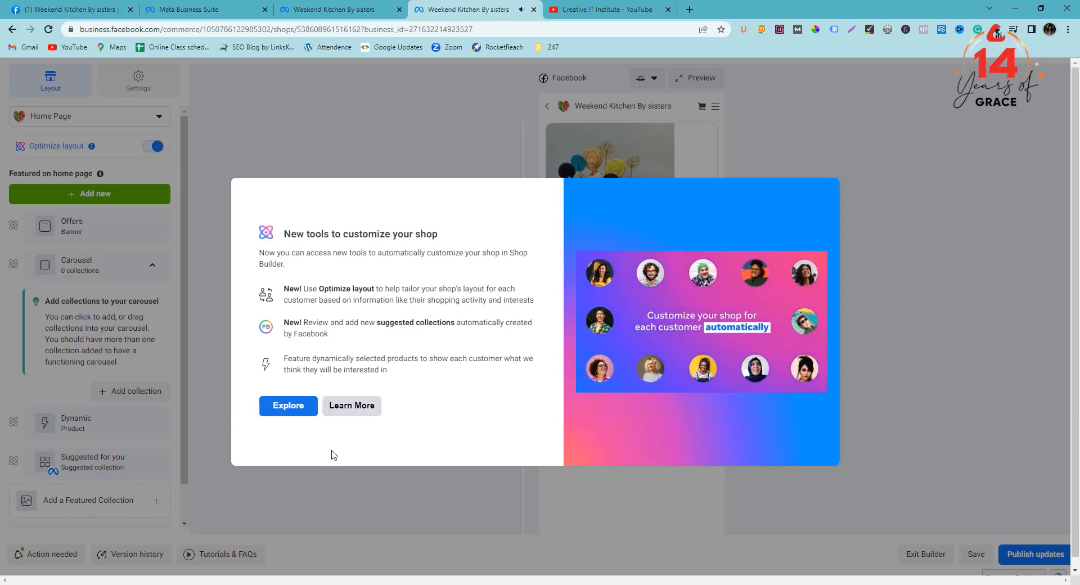
click(270, 412)
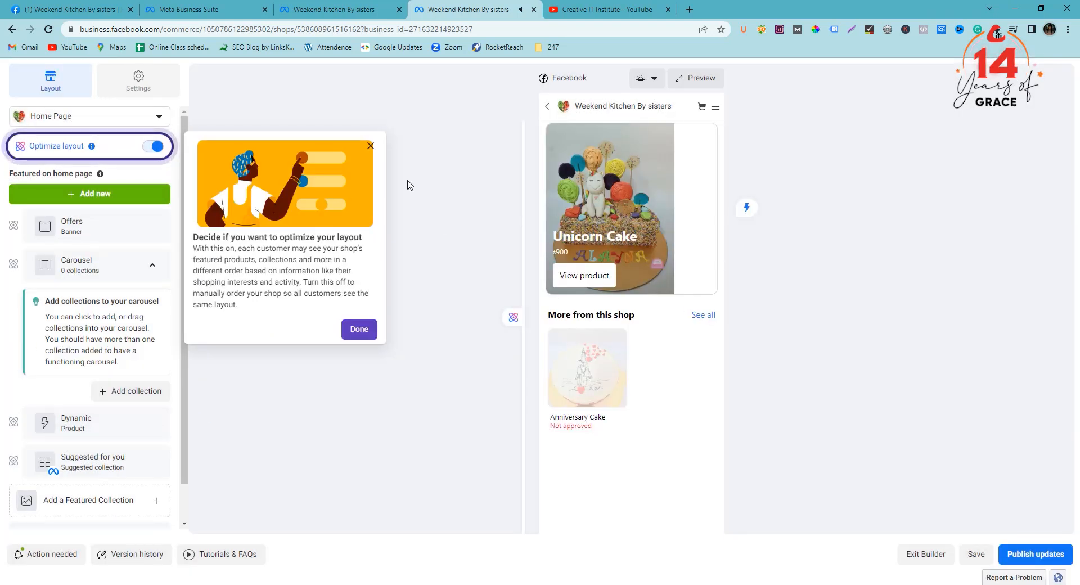
click(369, 145)
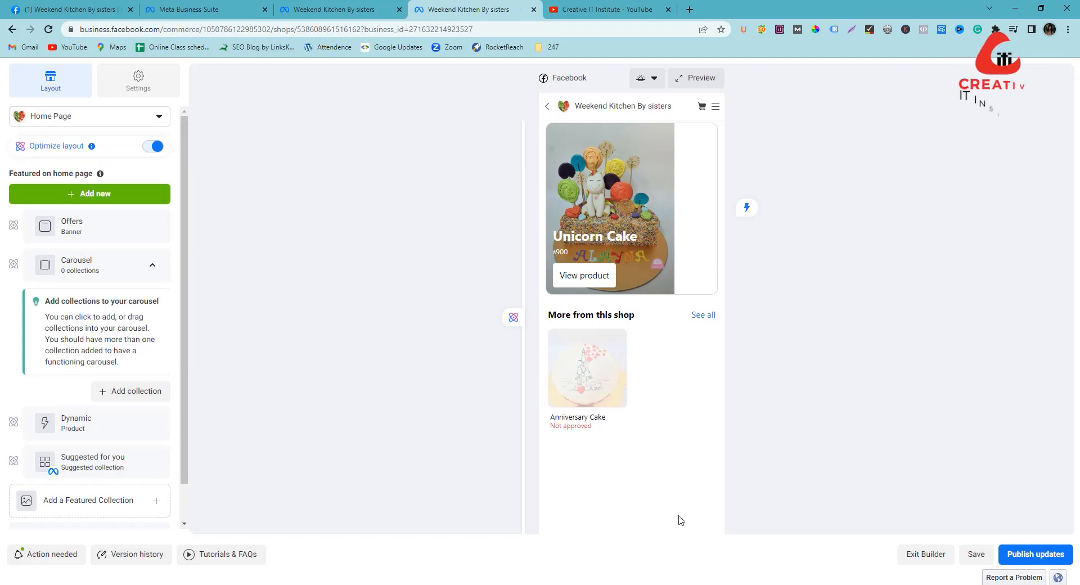
click(1039, 559)
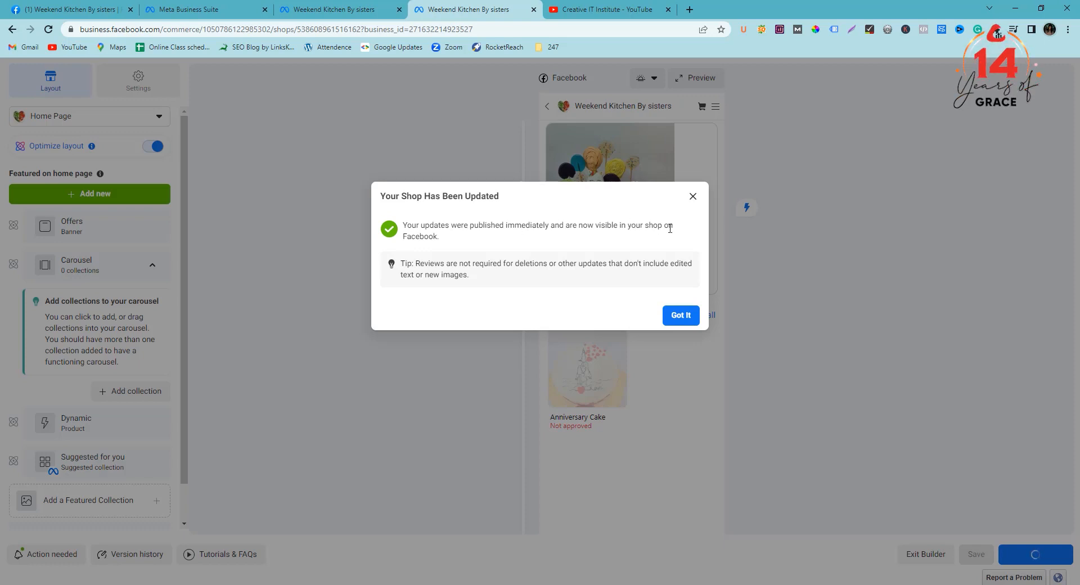
click(678, 317)
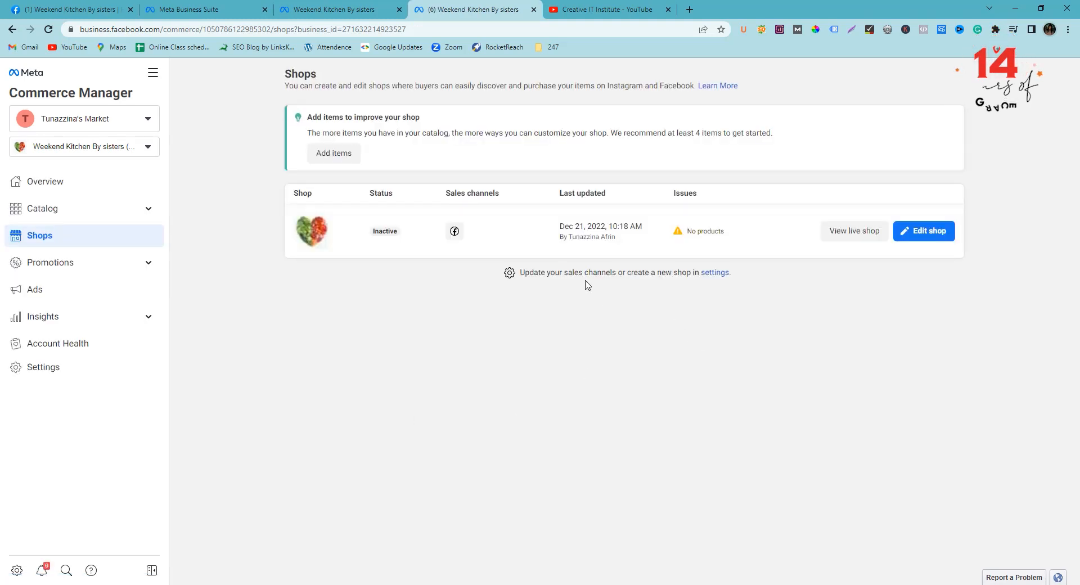
Step: View the live version of the shop, and exit the builder back to the shops list
click(860, 238)
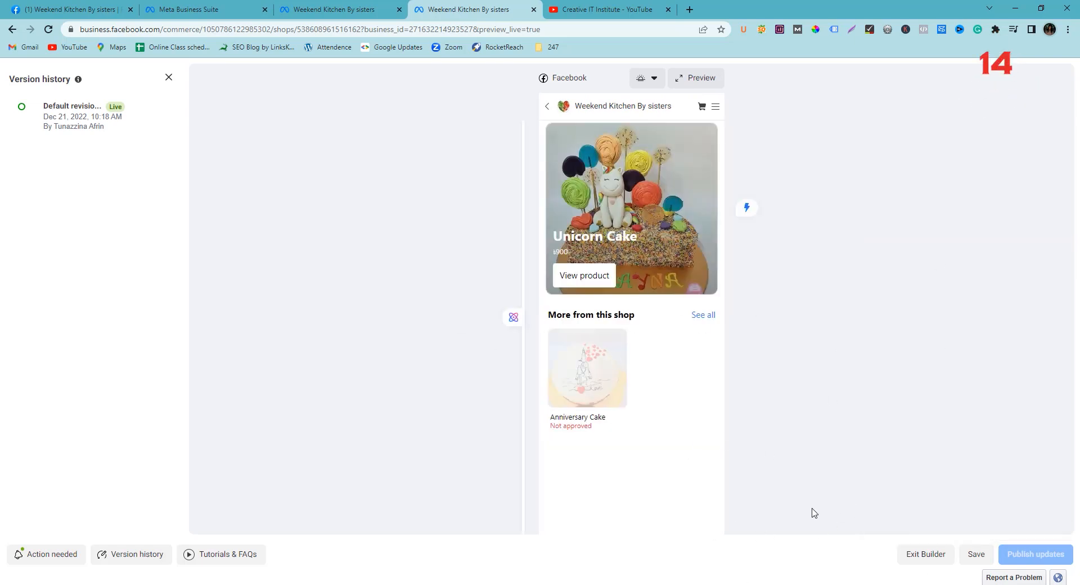
click(903, 554)
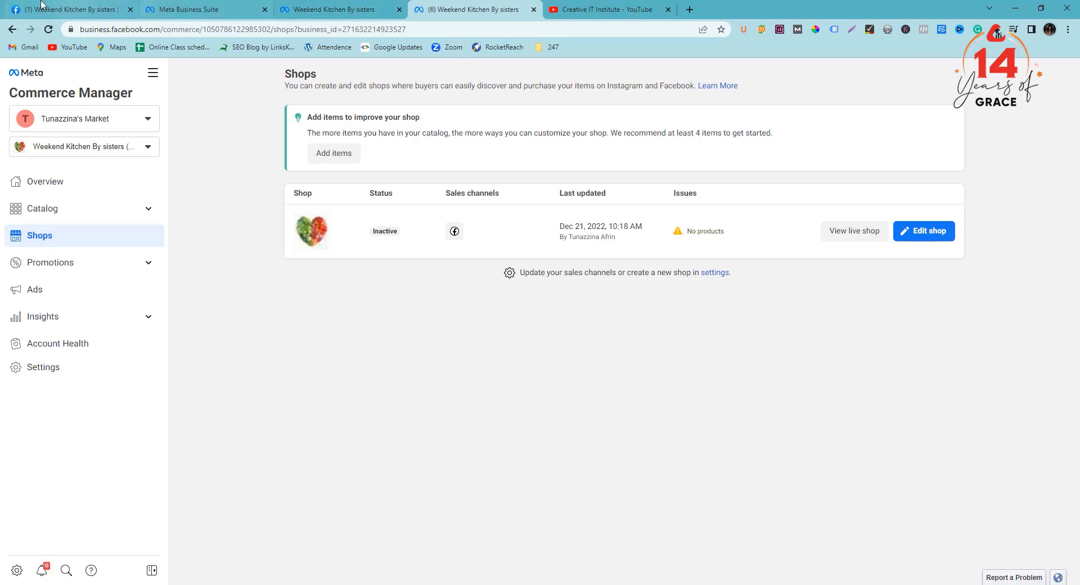
Step: Switch to the Weekend Kitchen By sisters Facebook page, reload it, dismiss the page changes prompt and open its Shop section
click(85, 10)
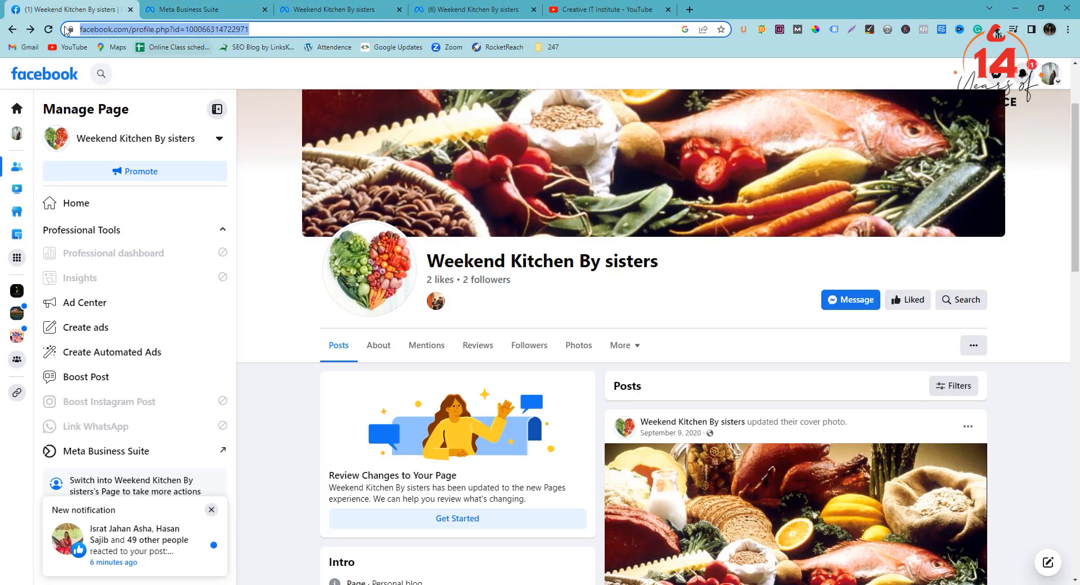
click(49, 36)
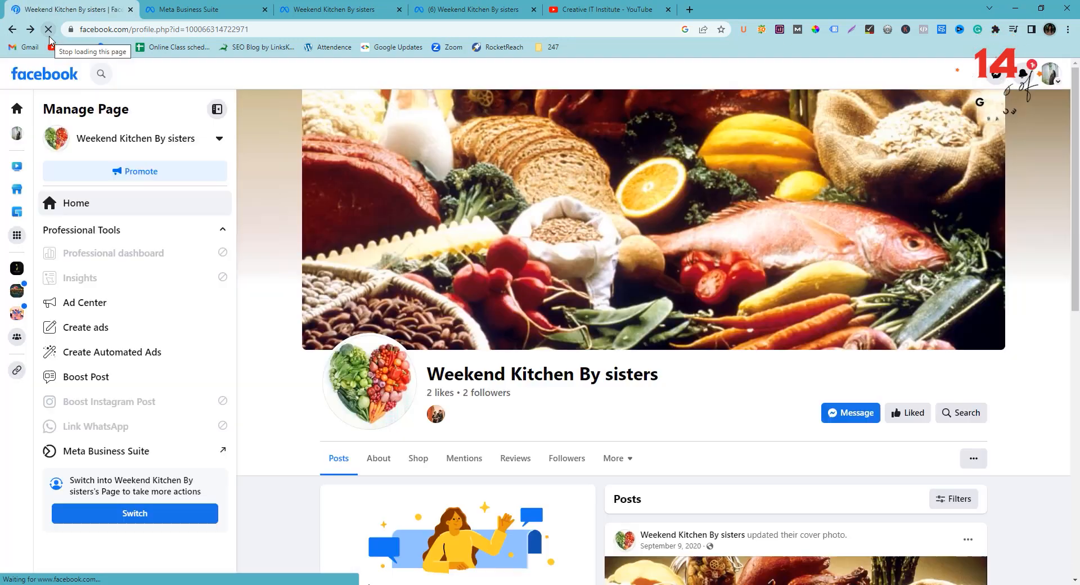
scroll(414, 461, down, 1)
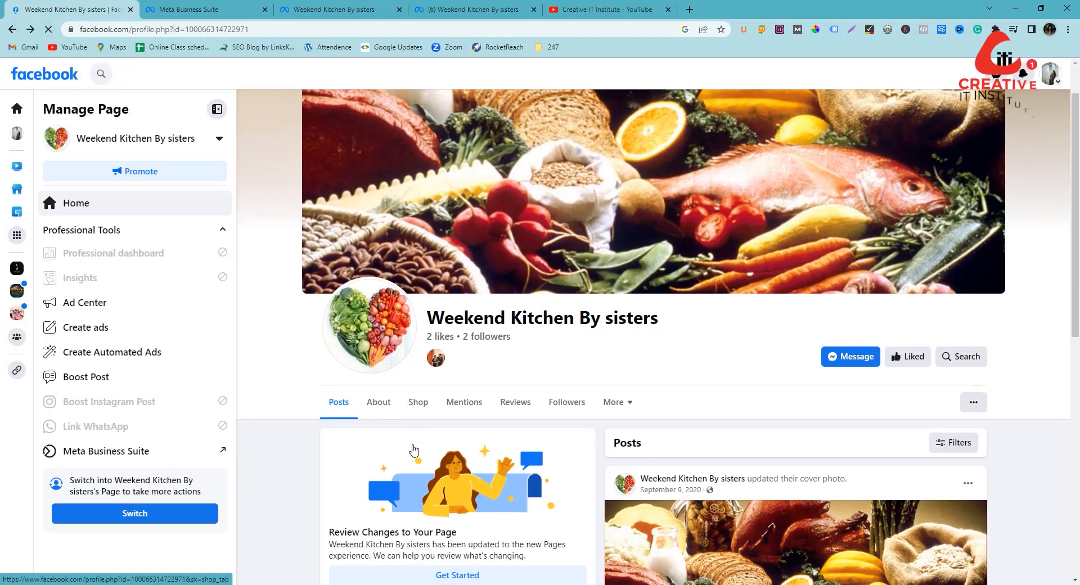
scroll(406, 400, down, 3)
click(412, 403)
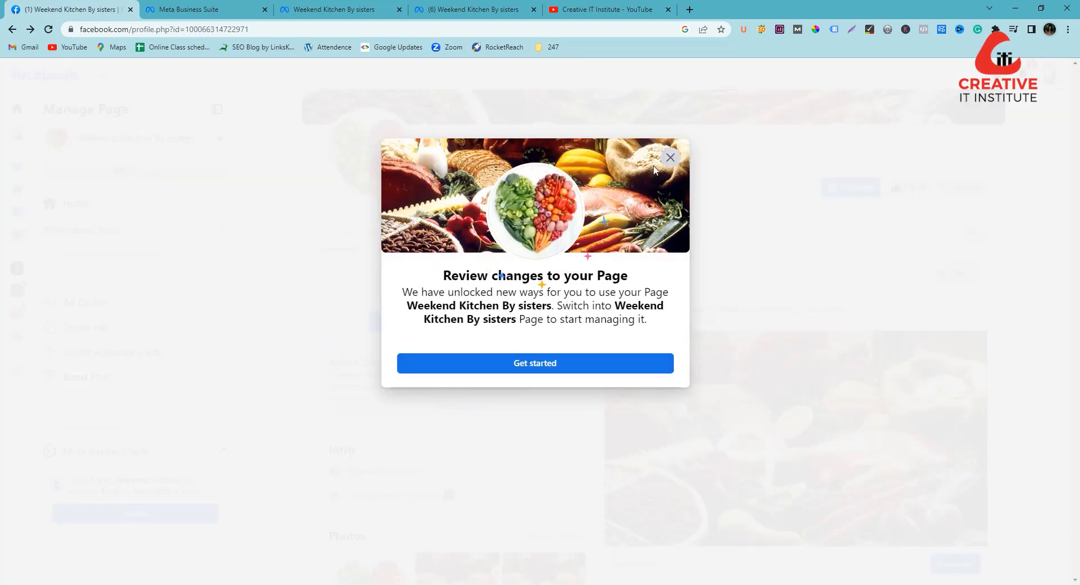
click(670, 158)
click(413, 241)
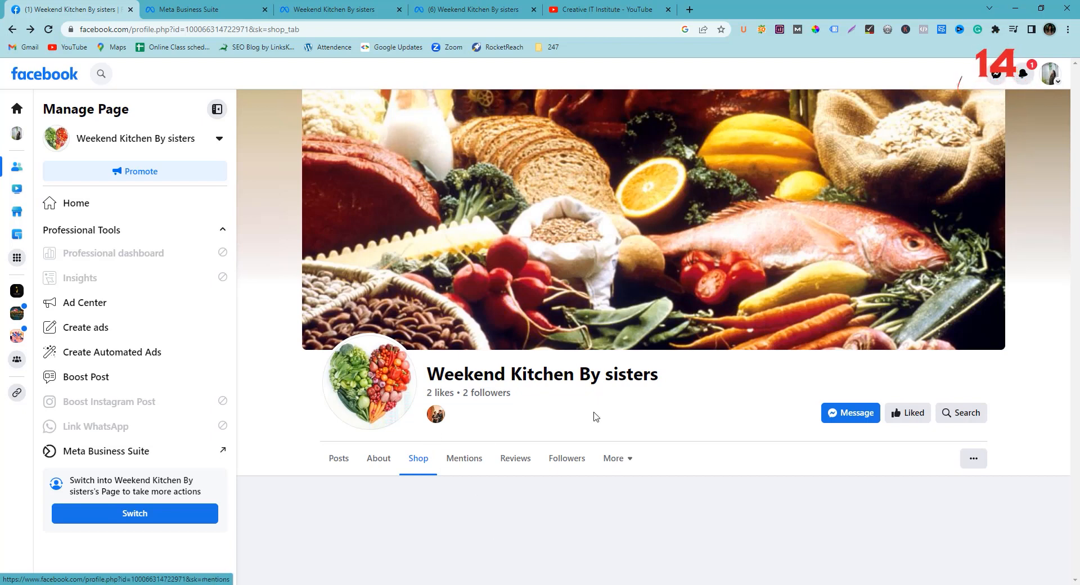
Step: Examine the products listed in the page's Shop section and open the full product listing
scroll(692, 451, down, 2)
scroll(635, 483, down, 2)
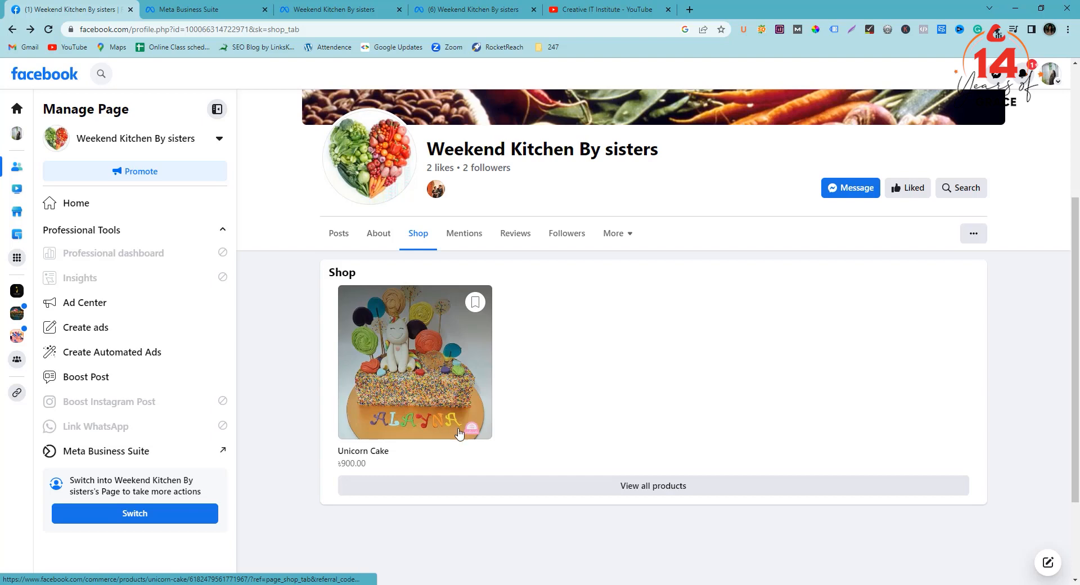
click(645, 487)
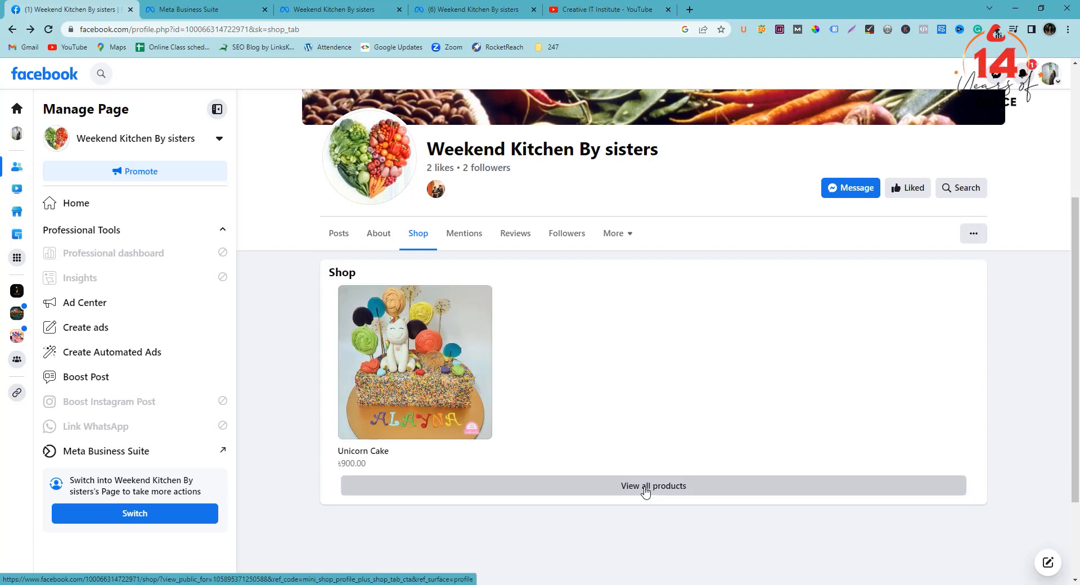